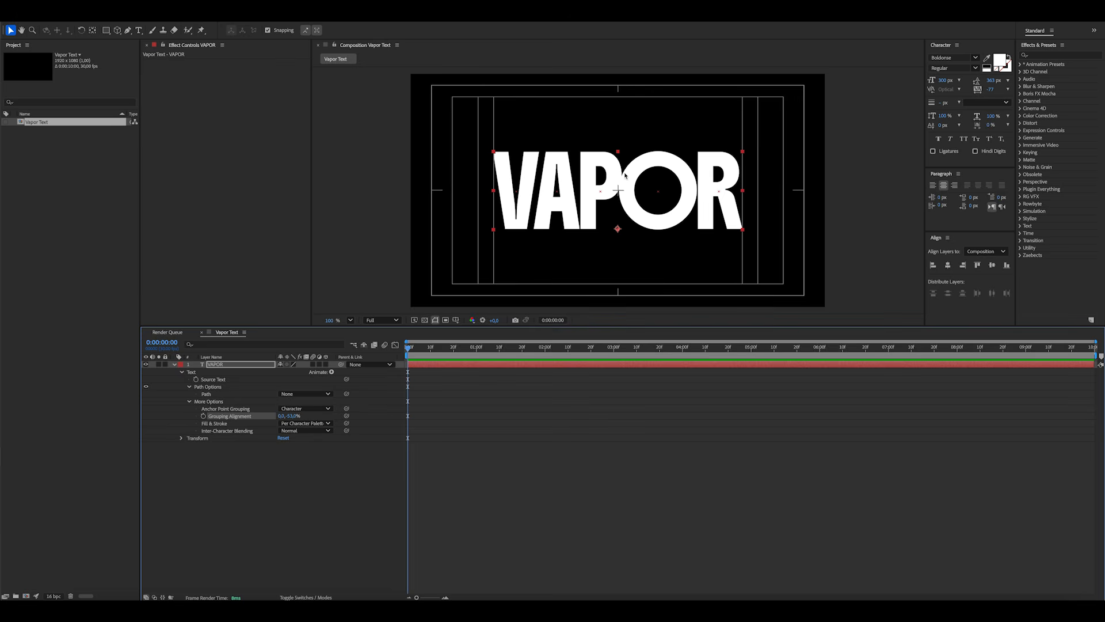
# Place a horizontal guide through the composition's center and set the VAPOR text's vertical Grouping Alignment to -54%
pyautogui.hotkey('ctrl', 'r')
pyautogui.moveTo(627, 70); pyautogui.dragTo(633, 194)
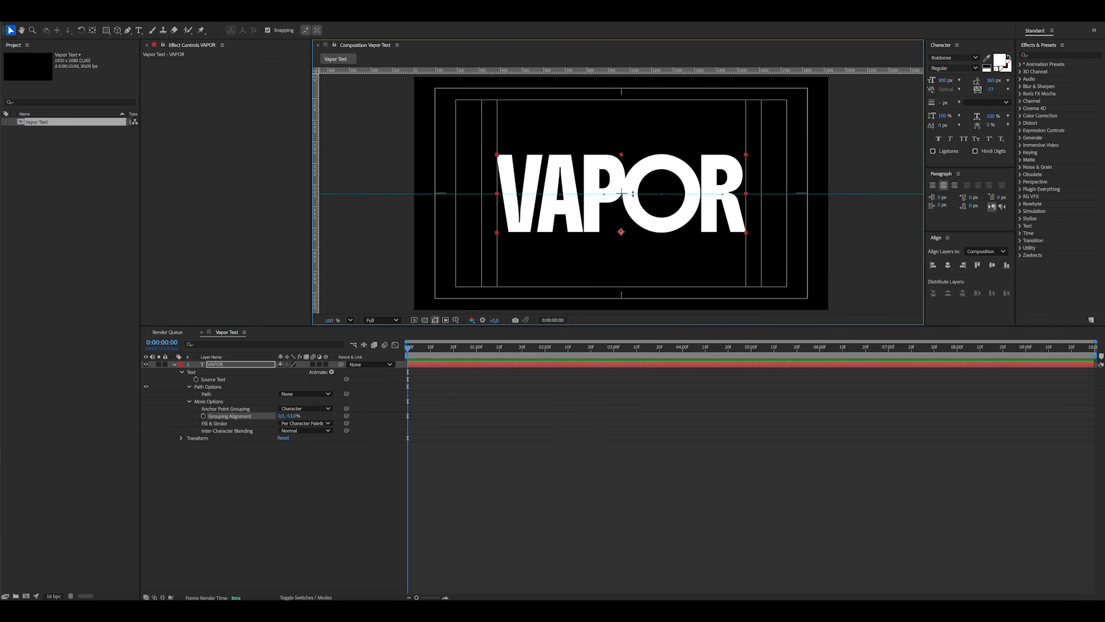
pyautogui.scroll(4, 609, 193)
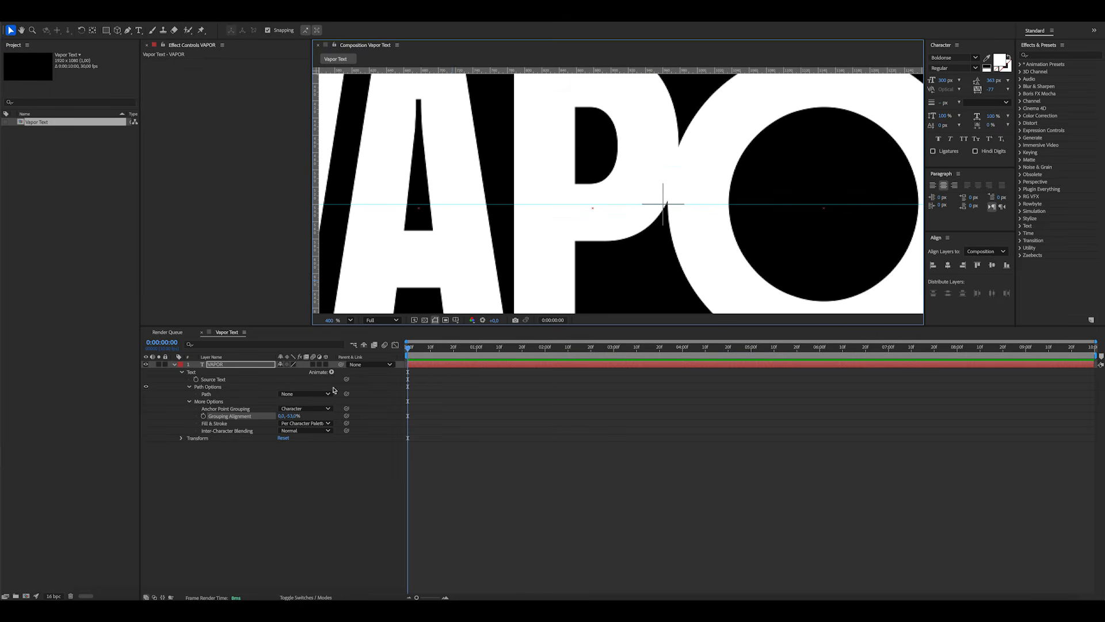
pyautogui.click(292, 416)
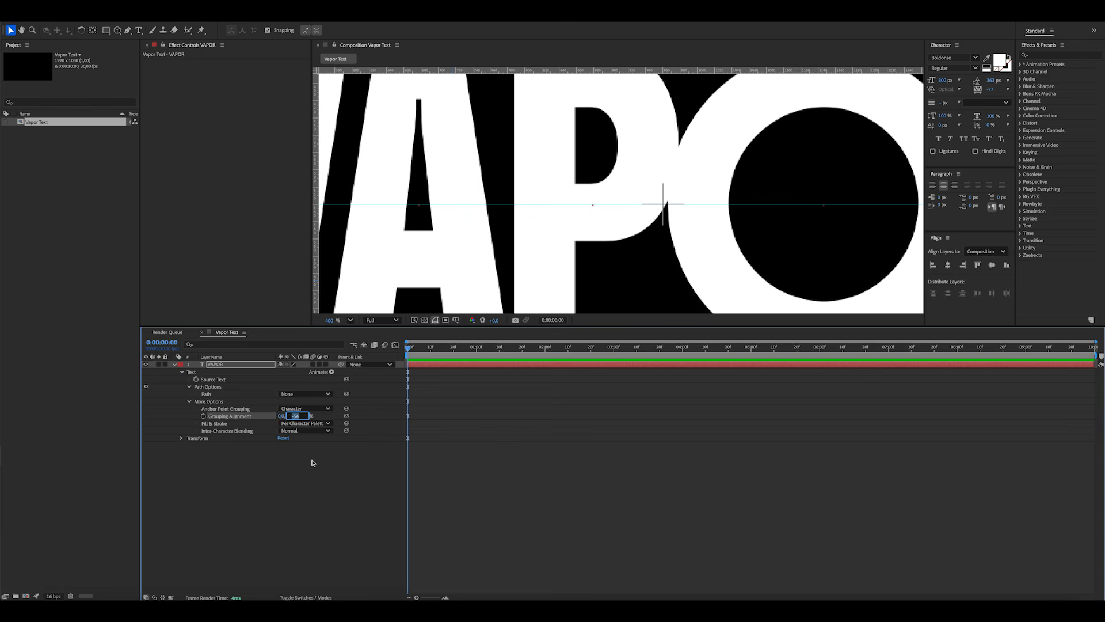
pyautogui.click(334, 512)
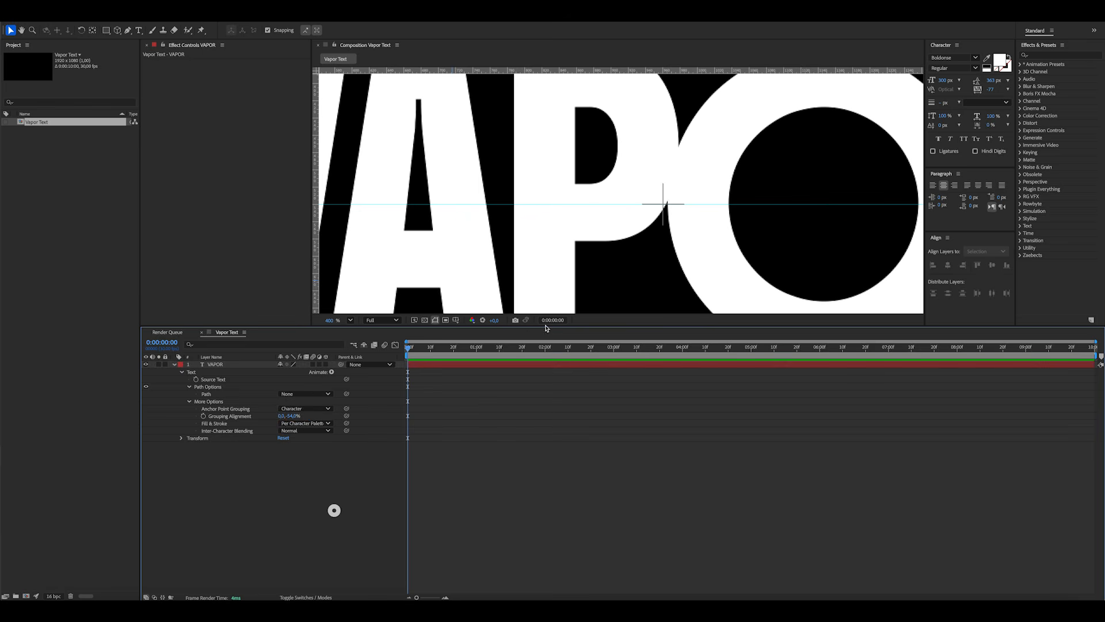
pyautogui.click(236, 417)
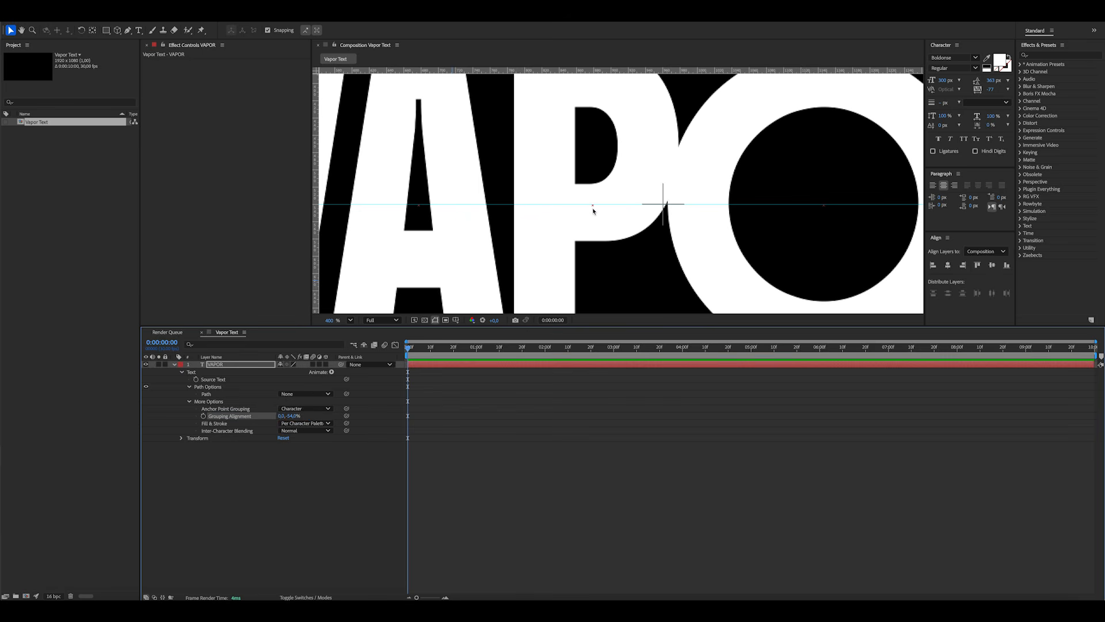
pyautogui.scroll(-4, 594, 211)
pyautogui.click(276, 472)
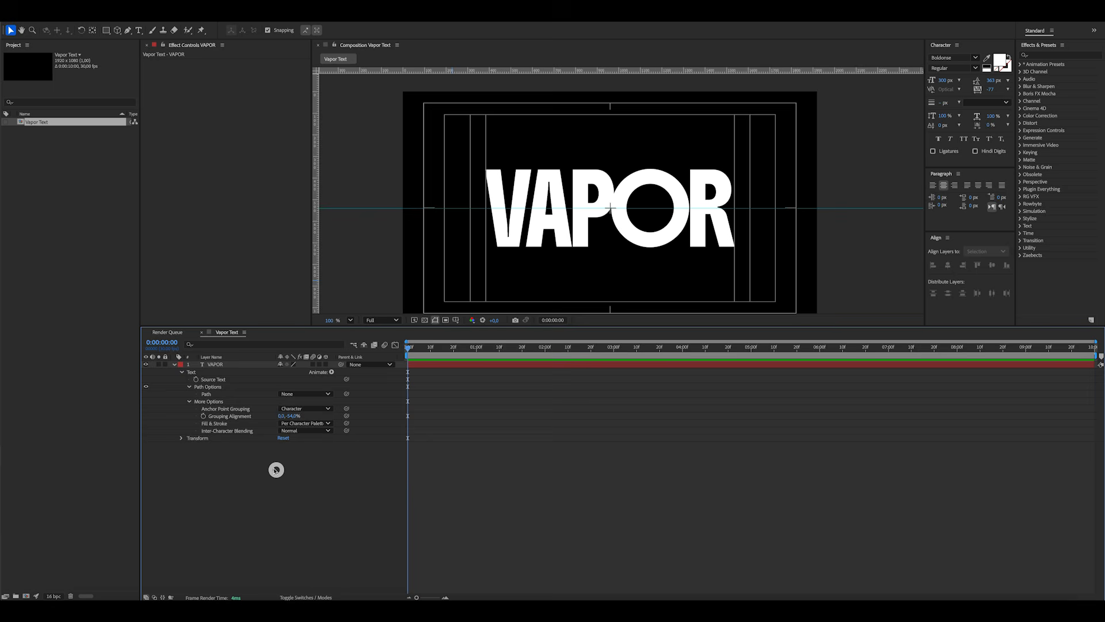
# Add a text animator with Scale, Opacity and Blur properties to the VAPOR layer
pyautogui.click(188, 403)
pyautogui.click(189, 386)
pyautogui.click(331, 372)
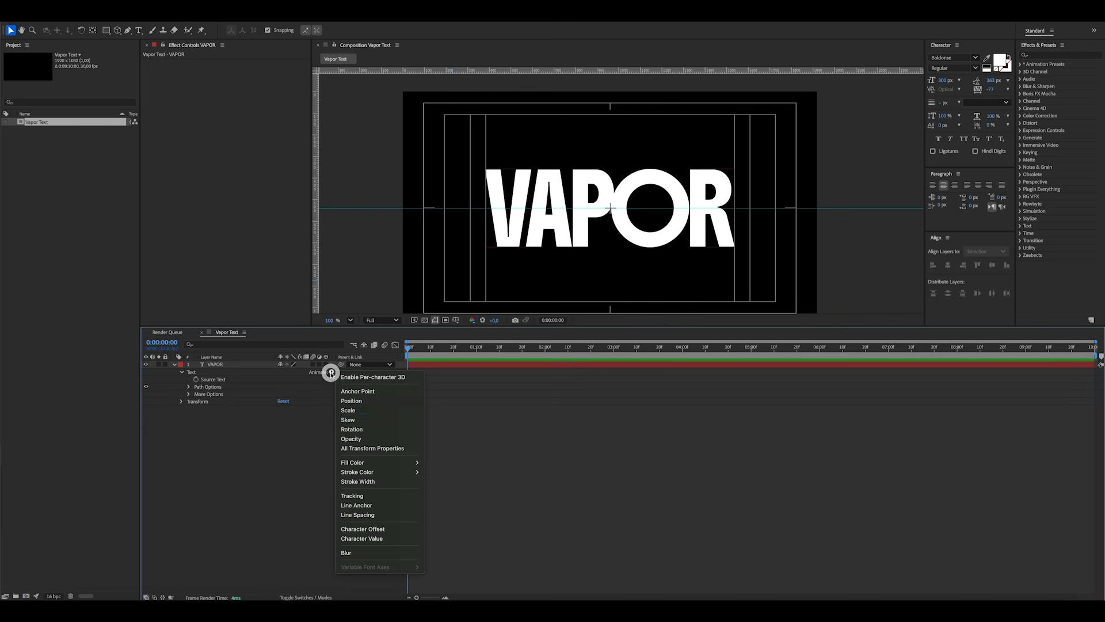
pyautogui.click(369, 412)
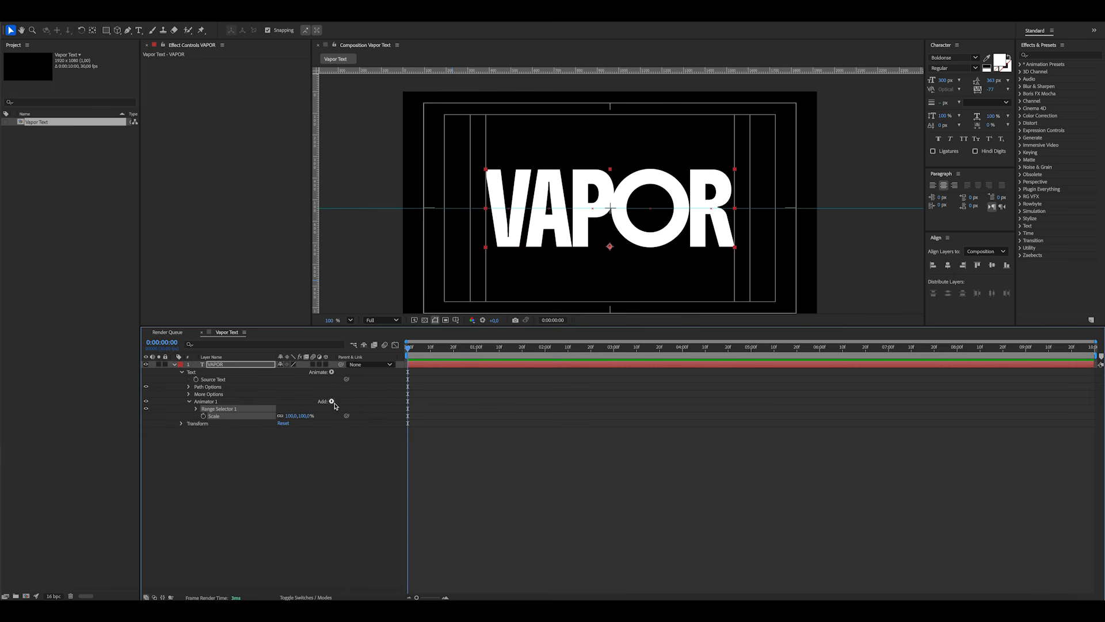
pyautogui.click(332, 402)
pyautogui.moveTo(349, 401)
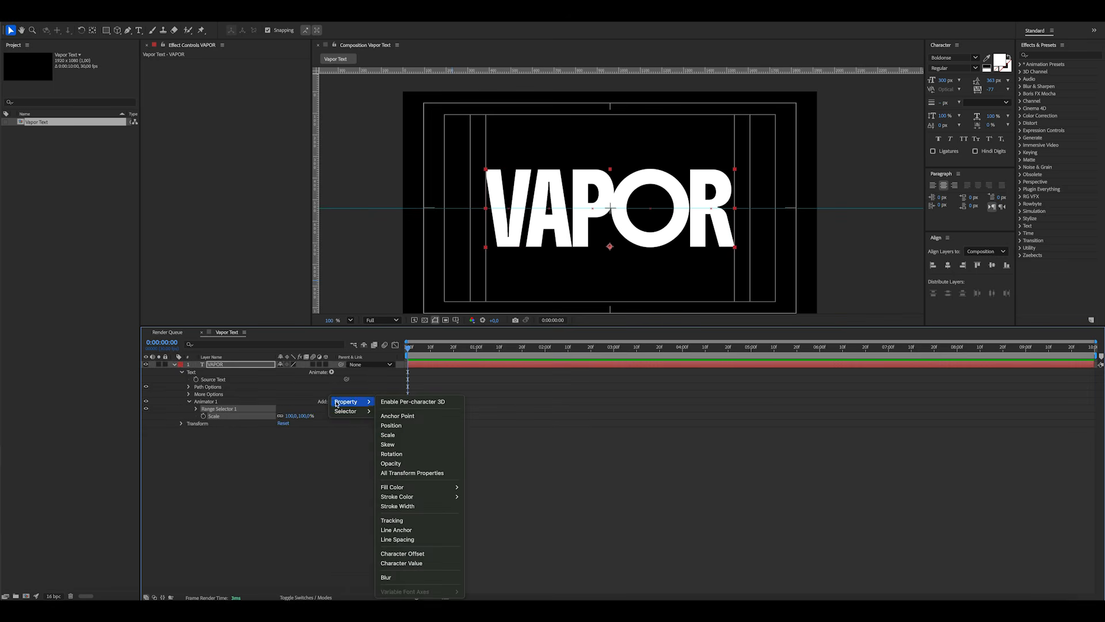
pyautogui.click(411, 462)
pyautogui.click(333, 402)
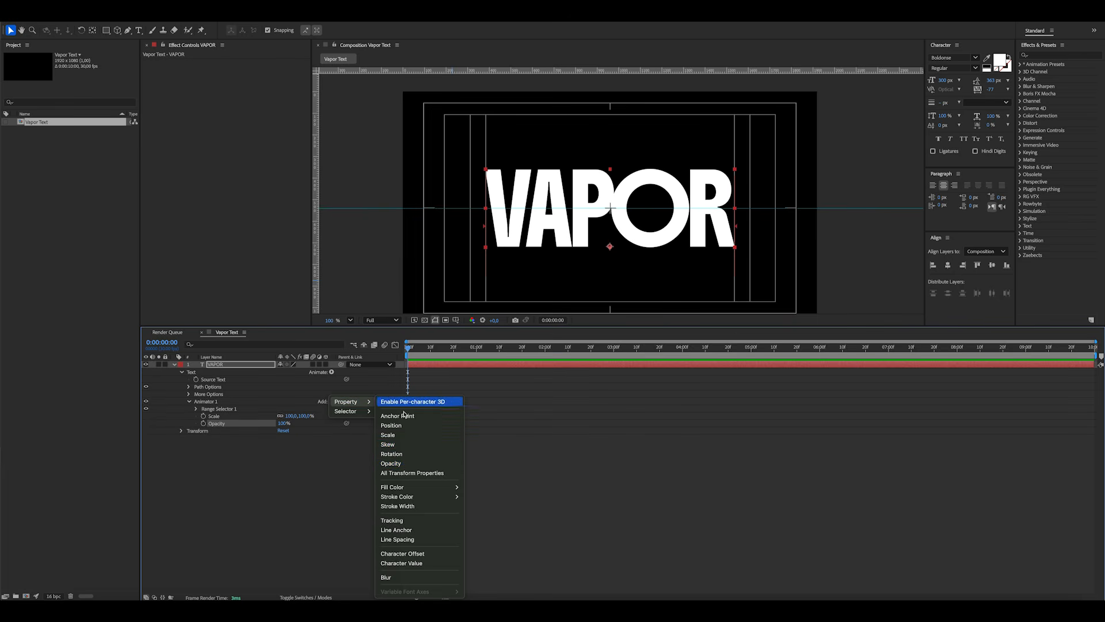
pyautogui.click(411, 578)
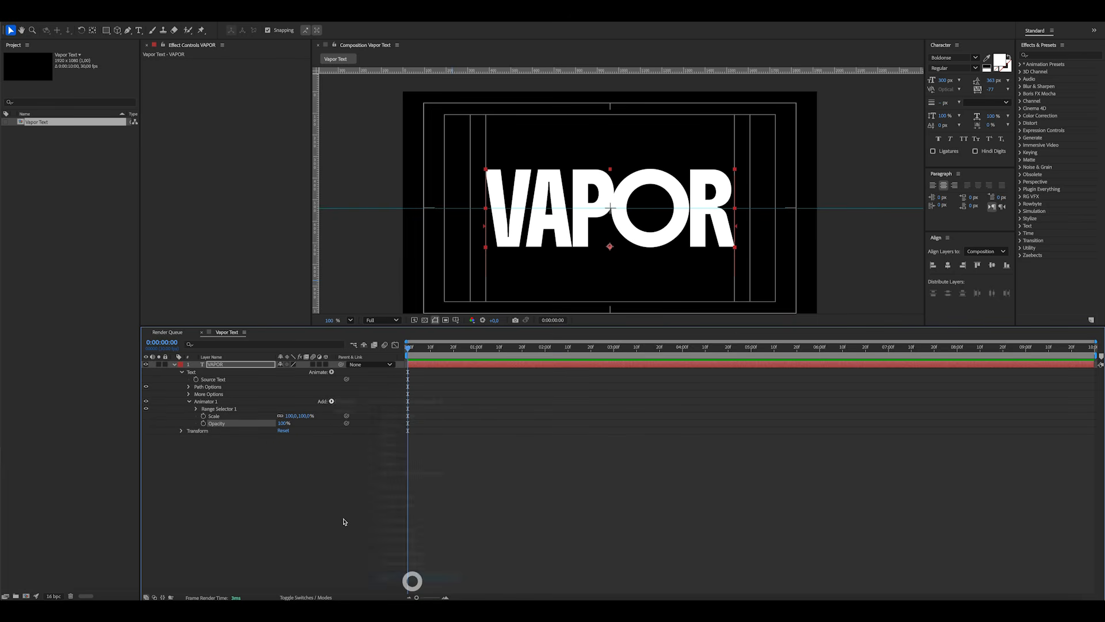
pyautogui.click(315, 495)
# Set the text animator's Blur to 300, Scale to 150% and Opacity to 0%
pyautogui.click(289, 430)
pyautogui.write('300')
pyautogui.press('Return')
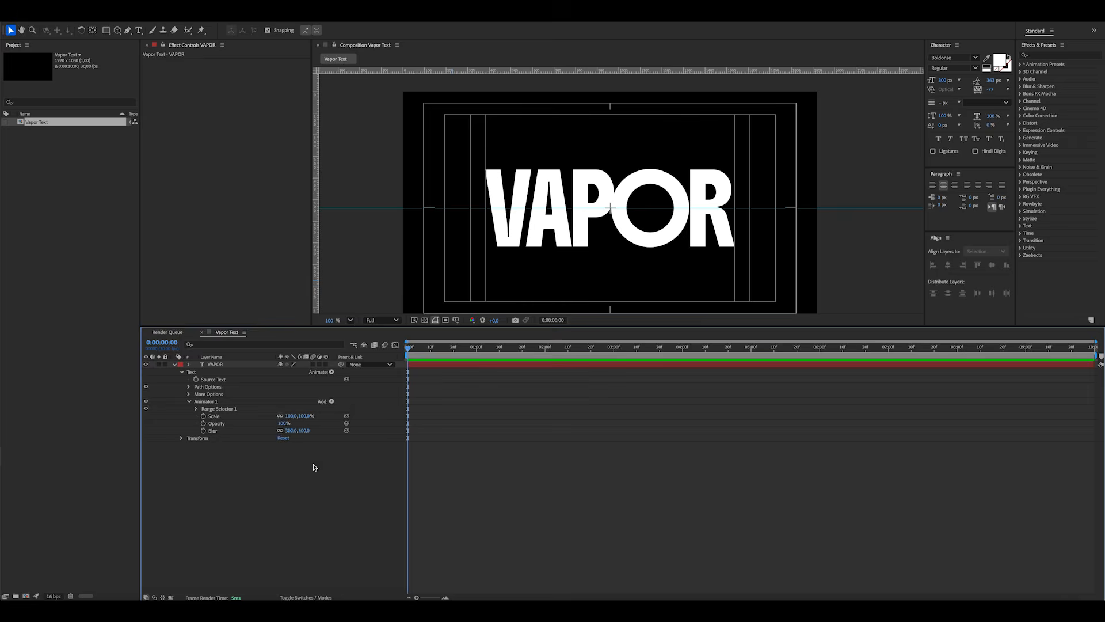
pyautogui.press('Return')
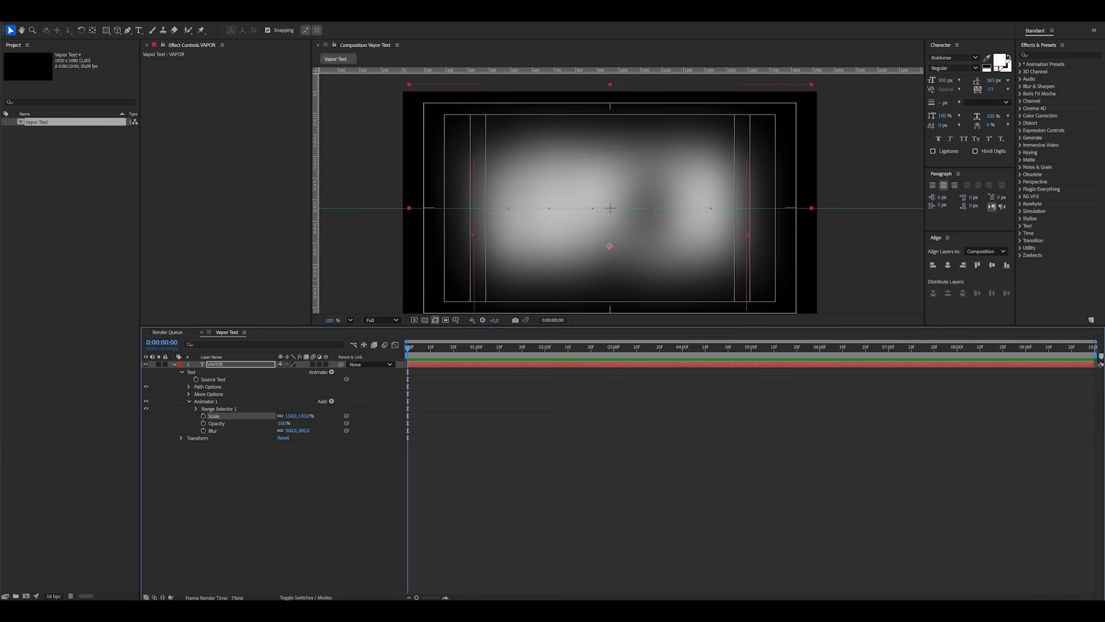
pyautogui.click(283, 424)
pyautogui.write('0')
pyautogui.click(284, 484)
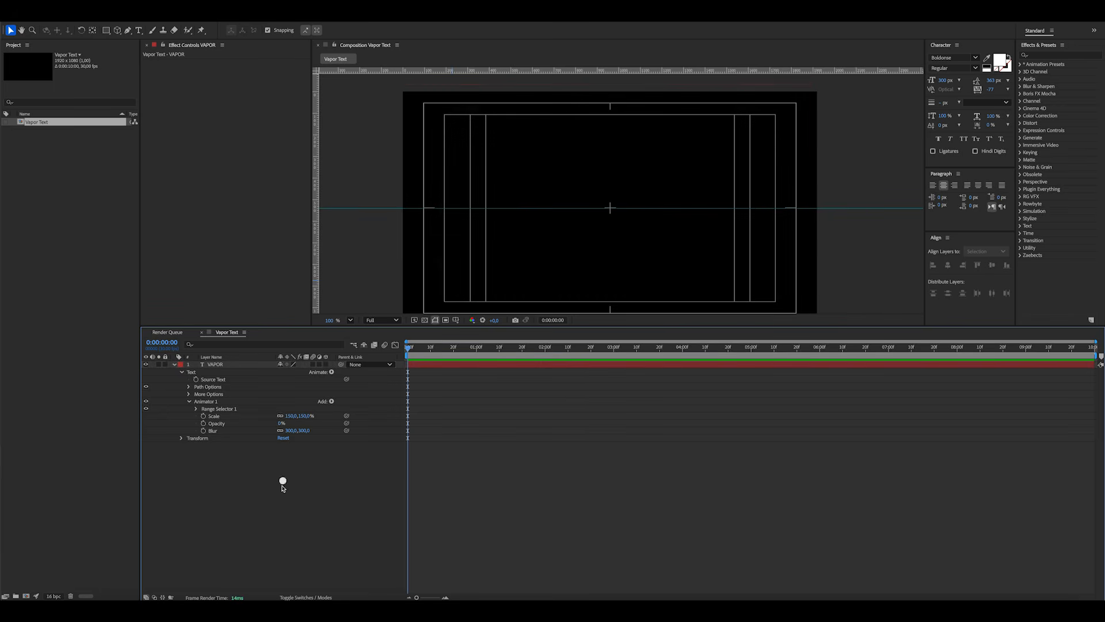
# Change the range selector's Shape to Ramp Up, with Ease High and Ease Low both at 50%
pyautogui.click(196, 409)
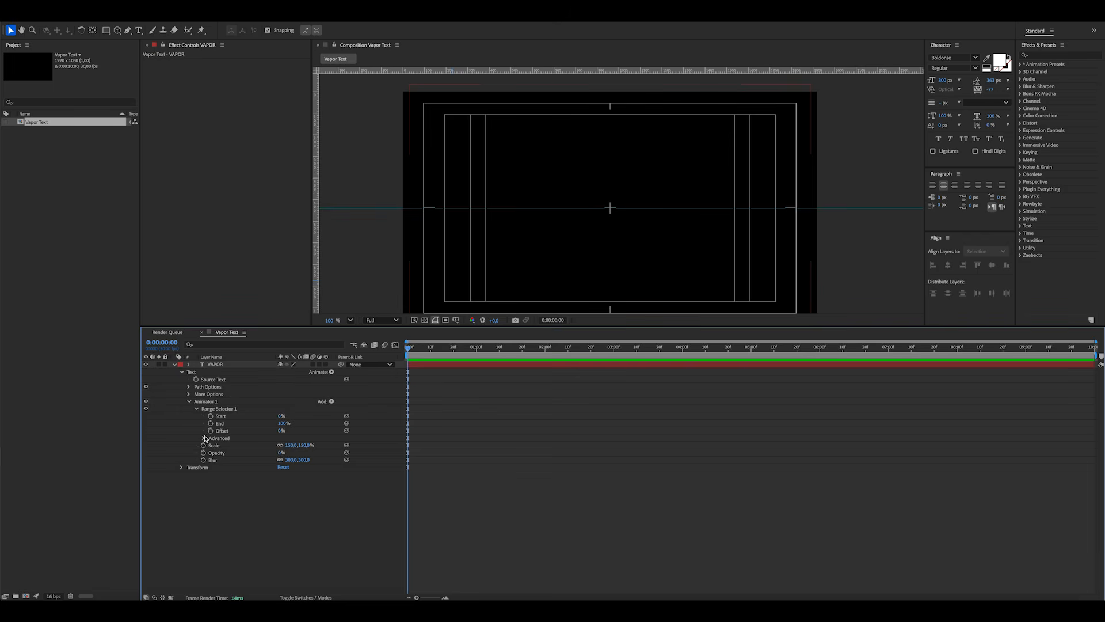
pyautogui.click(205, 438)
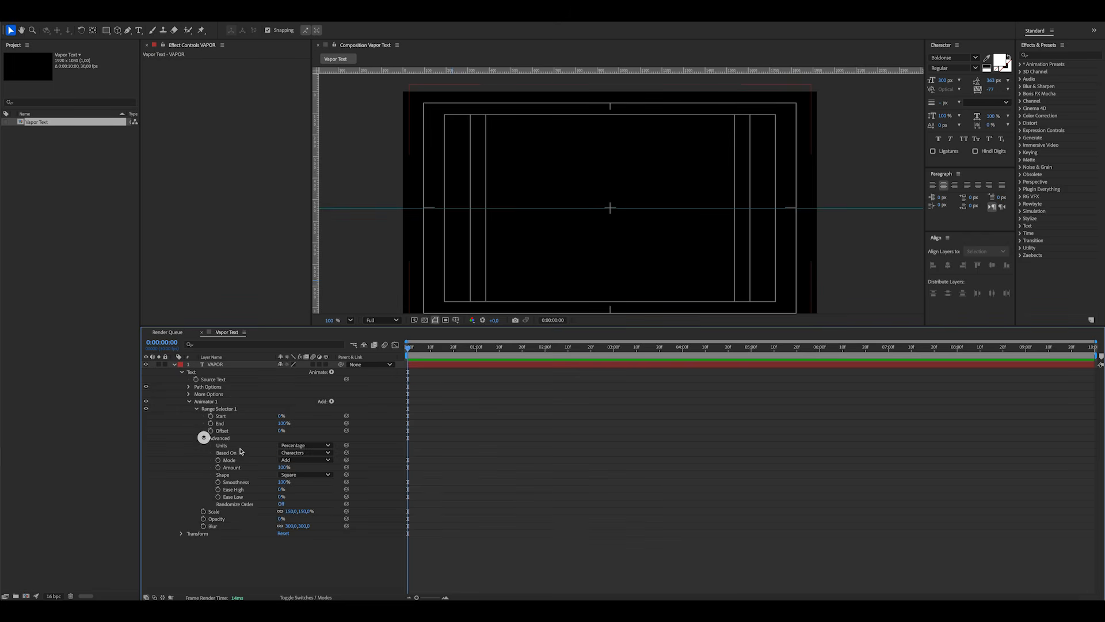
pyautogui.click(293, 476)
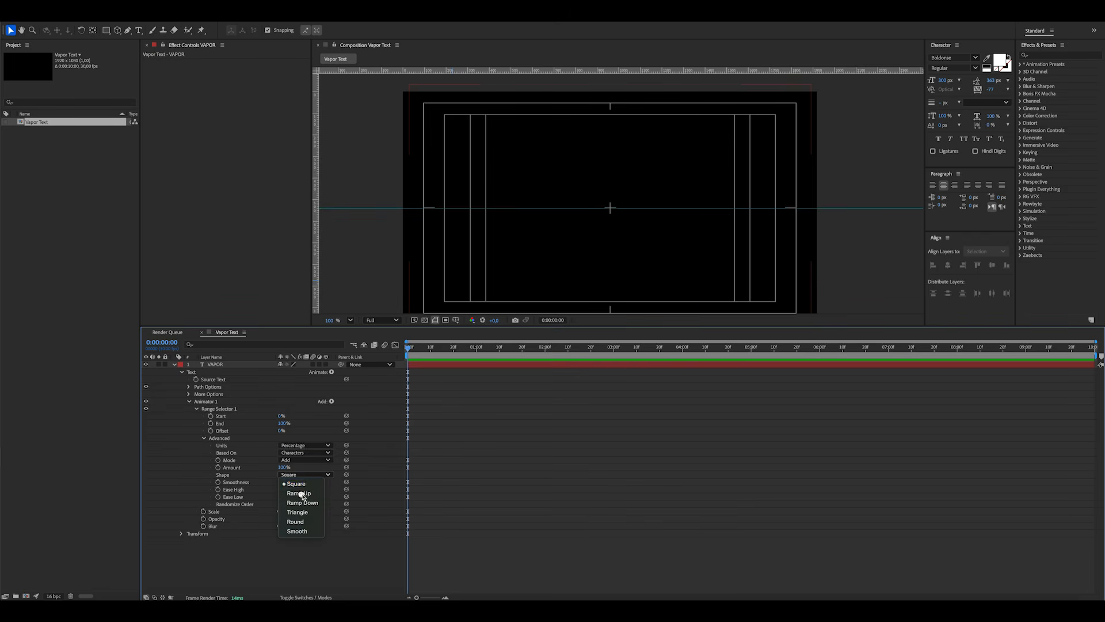
pyautogui.click(297, 496)
pyautogui.click(280, 482)
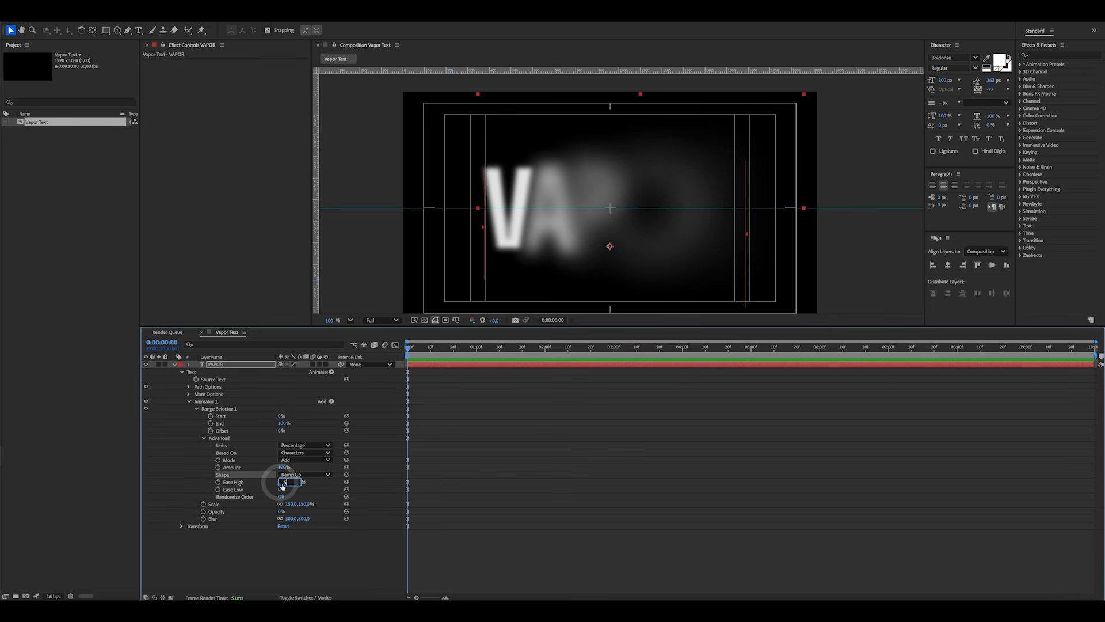
pyautogui.write('50')
pyautogui.click(297, 489)
pyautogui.click(280, 489)
pyautogui.write('50')
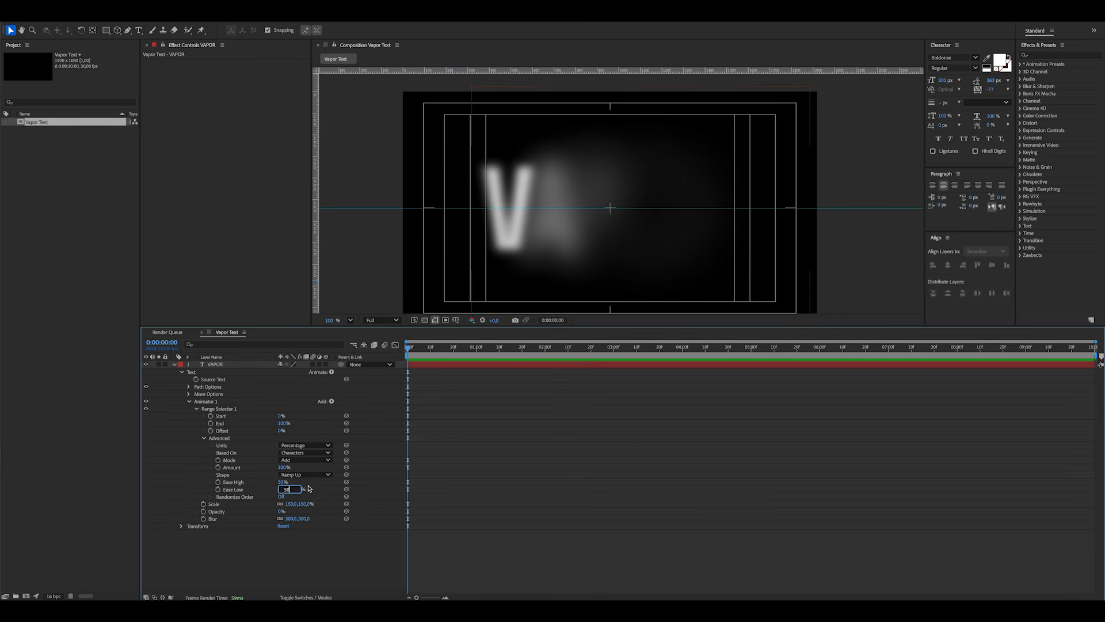
pyautogui.click(310, 485)
# Keyframe the range selector's Offset from -100% at 0:00:00:00 to 100% at 0:00:06:00
pyautogui.moveTo(280, 431); pyautogui.dragTo(185, 431)
pyautogui.click(211, 431)
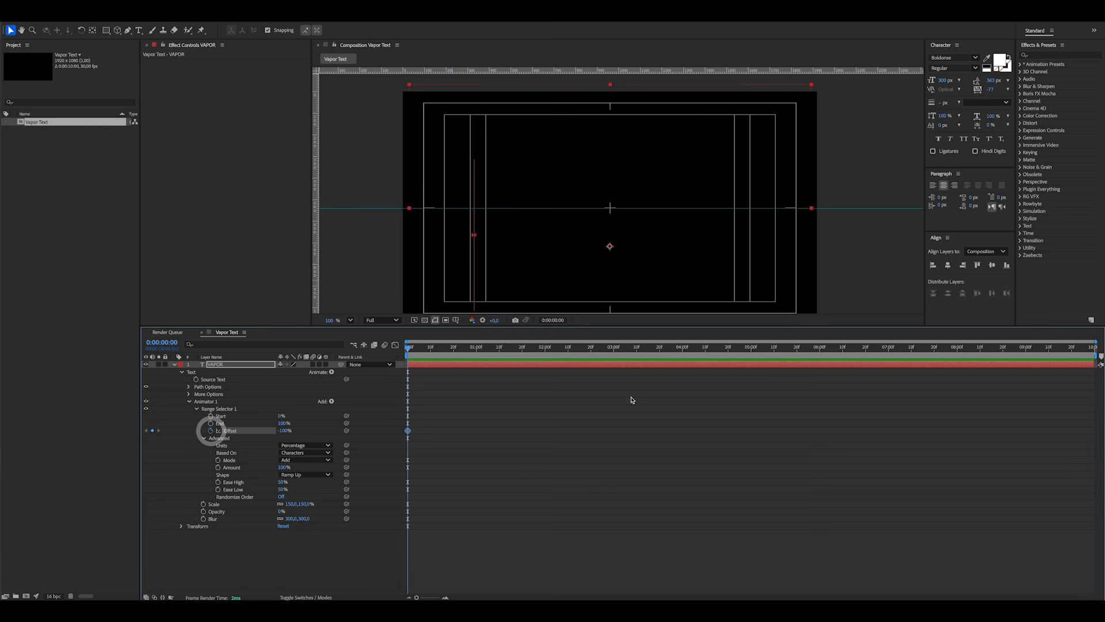
pyautogui.click(820, 347)
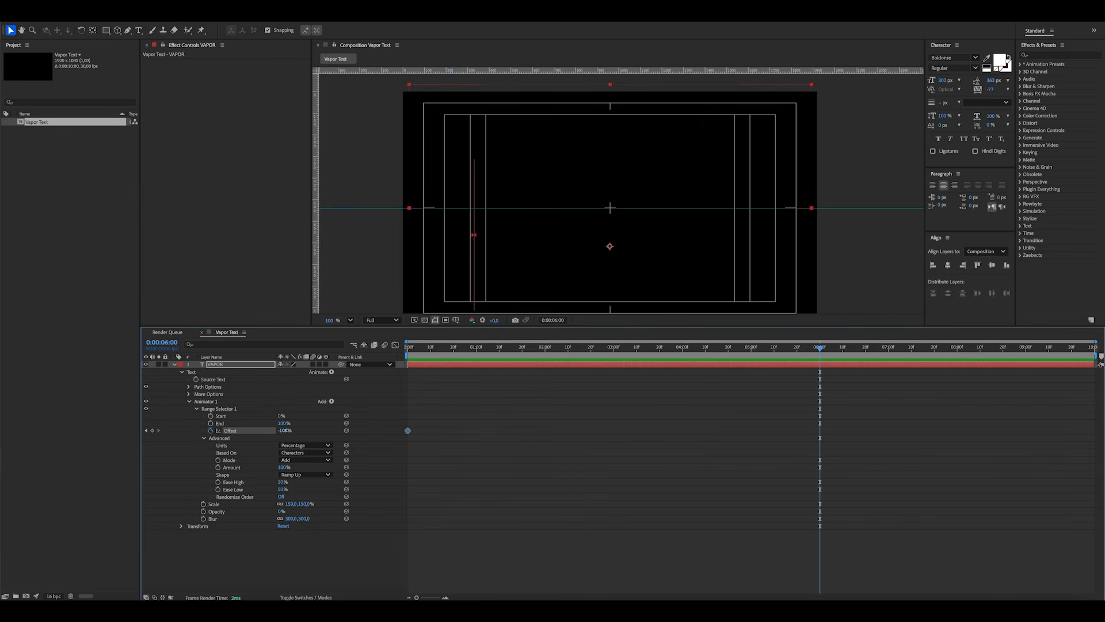
pyautogui.moveTo(284, 430); pyautogui.dragTo(386, 437)
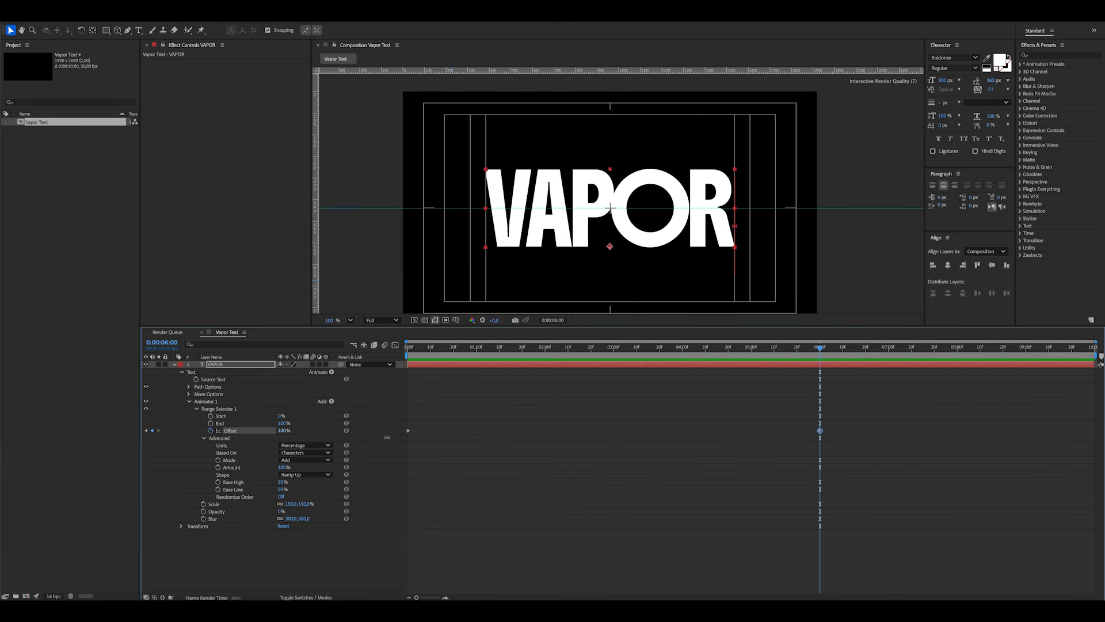
pyautogui.click(500, 443)
# Ease both Offset keyframes and shape their speed graph to peak just after 1 second with a long ease-out
pyautogui.click(244, 431)
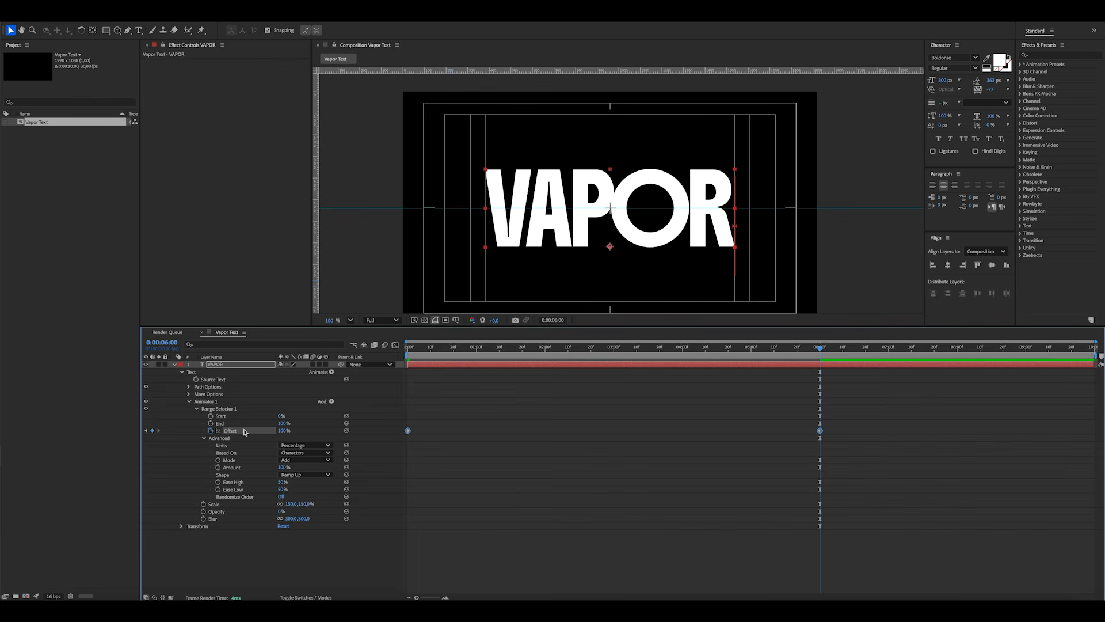
pyautogui.click(395, 346)
pyautogui.moveTo(875, 488); pyautogui.dragTo(589, 566)
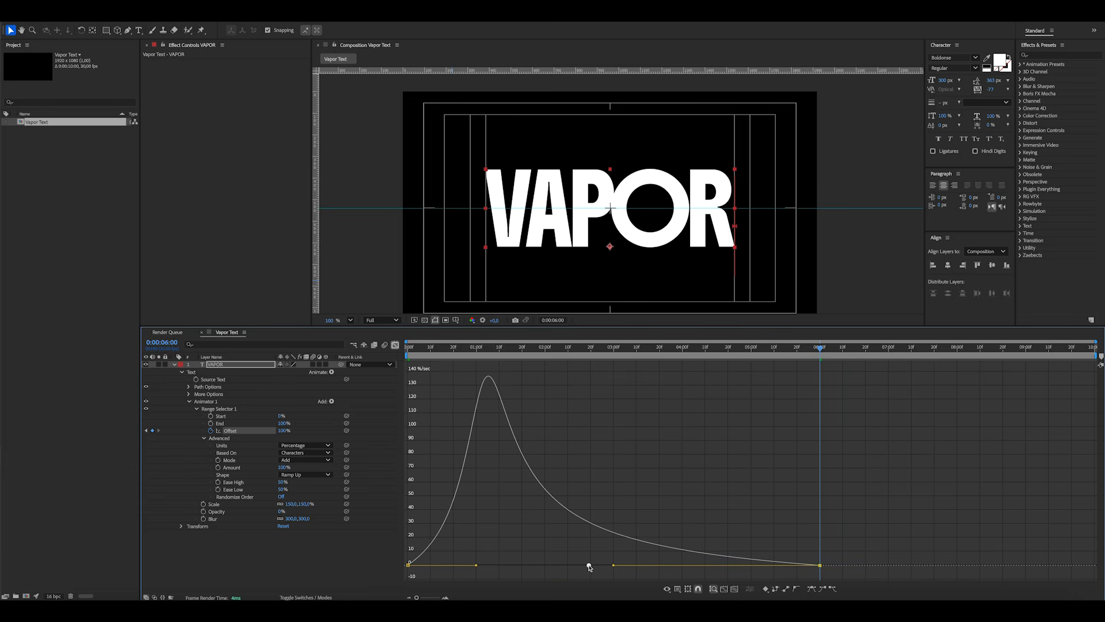
pyautogui.click(395, 344)
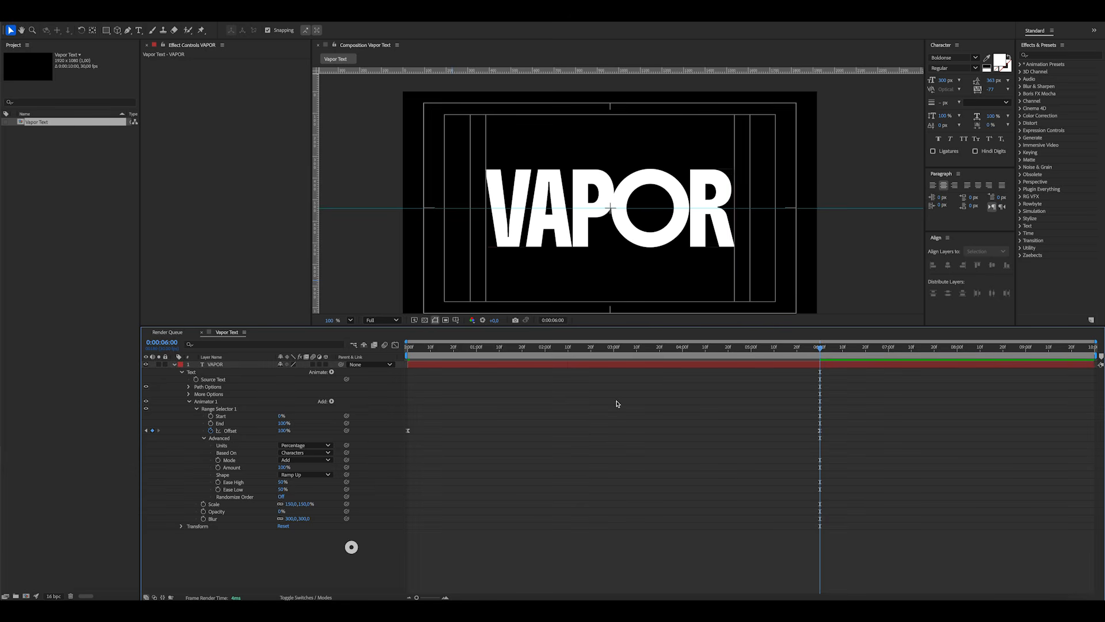
# Scrub through the animation to 0:00:03:11 and hide the composition's rulers and guides
pyautogui.click(763, 356)
pyautogui.moveTo(753, 360); pyautogui.dragTo(639, 414)
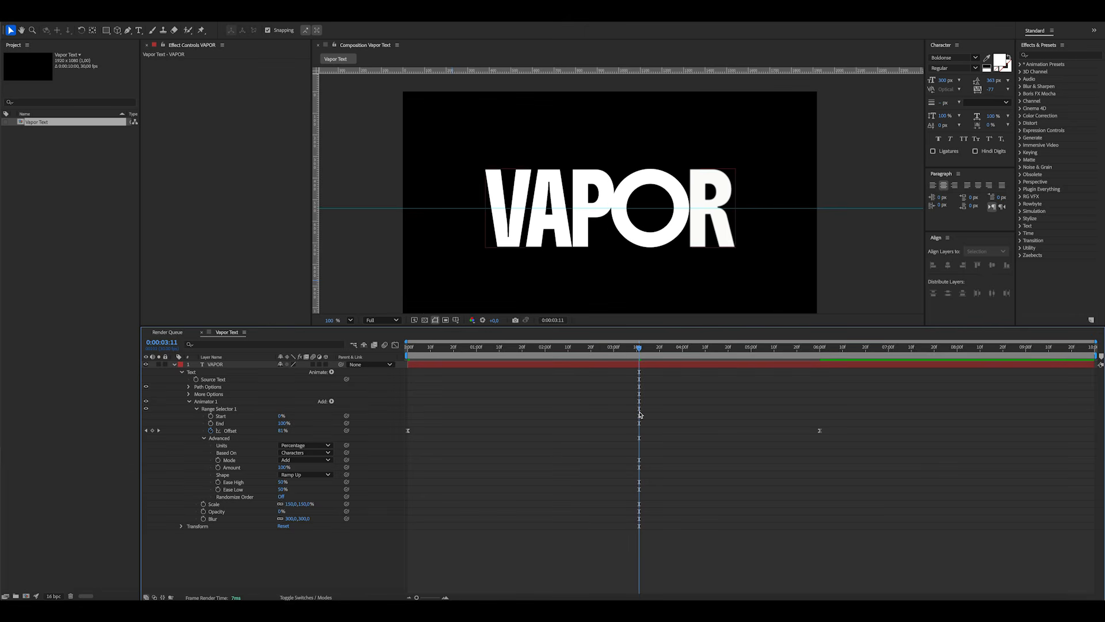
pyautogui.hotkey('ctrl', 'r')
pyautogui.hotkey('ctrl', ';')
pyautogui.moveTo(680, 260); pyautogui.dragTo(674, 243)
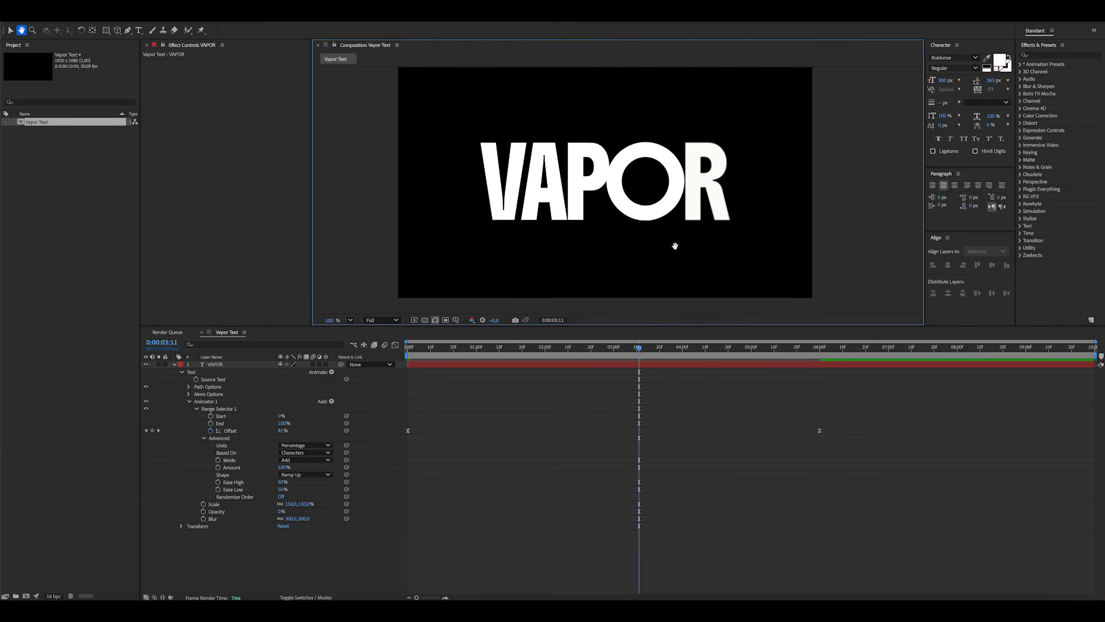
pyautogui.click(236, 554)
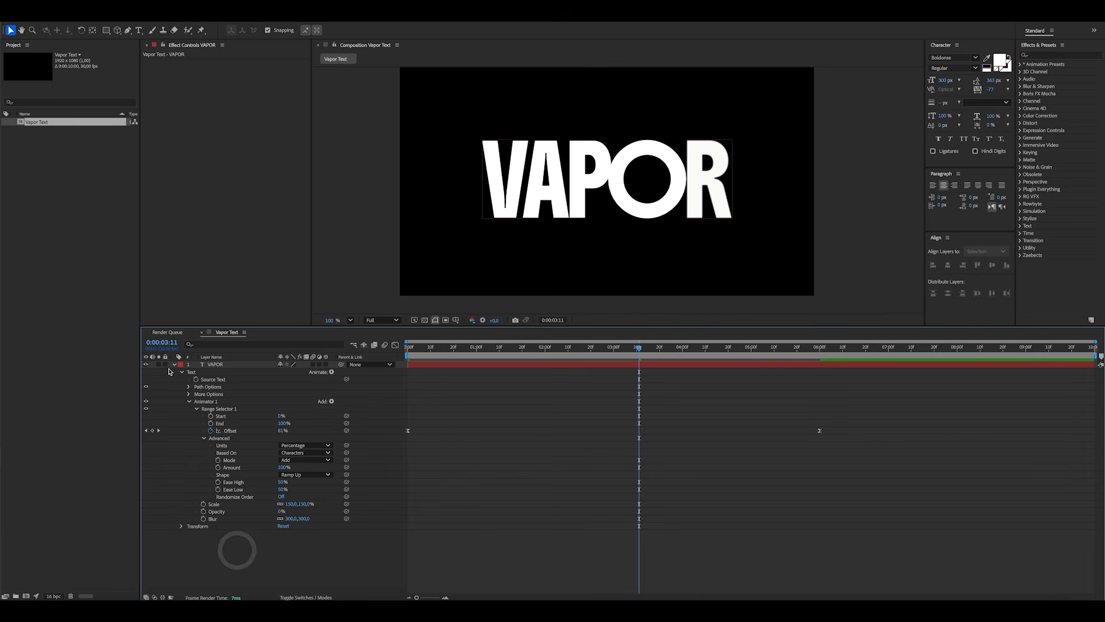
# Show the title/action safe overlay and move the VAPOR text straight up until its baseline meets the composition's center
pyautogui.click(174, 364)
pyautogui.click(233, 364)
pyautogui.press("'")
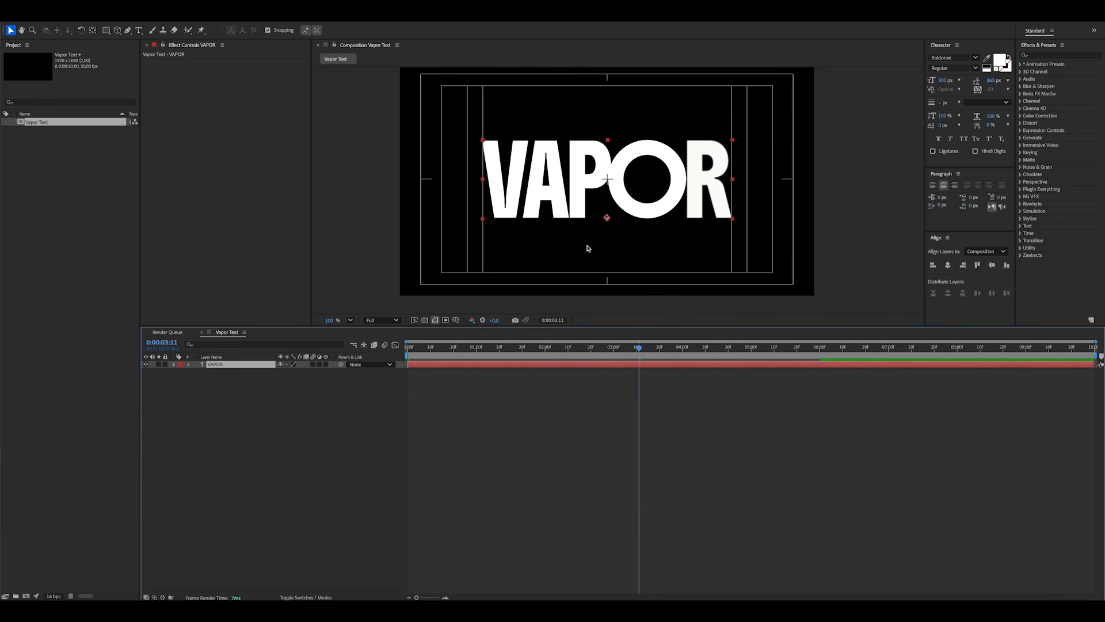
pyautogui.moveTo(642, 220); pyautogui.dragTo(645, 179)
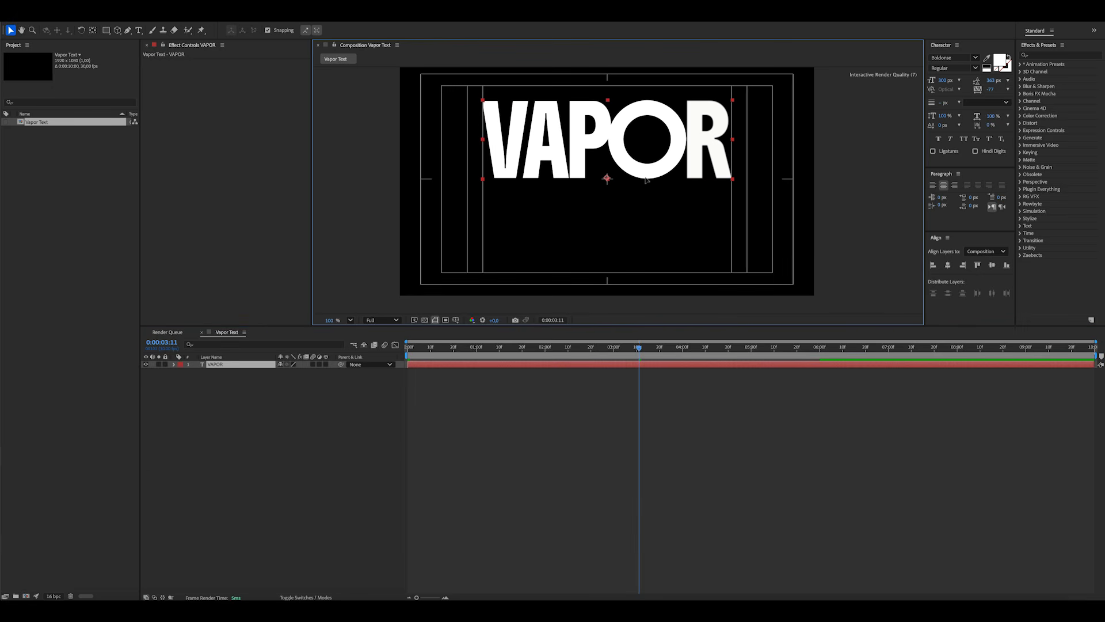
# Duplicate the VAPOR layer as a second line reading TEXT directly beneath it, and order its layer under VAPOR
pyautogui.click(264, 363)
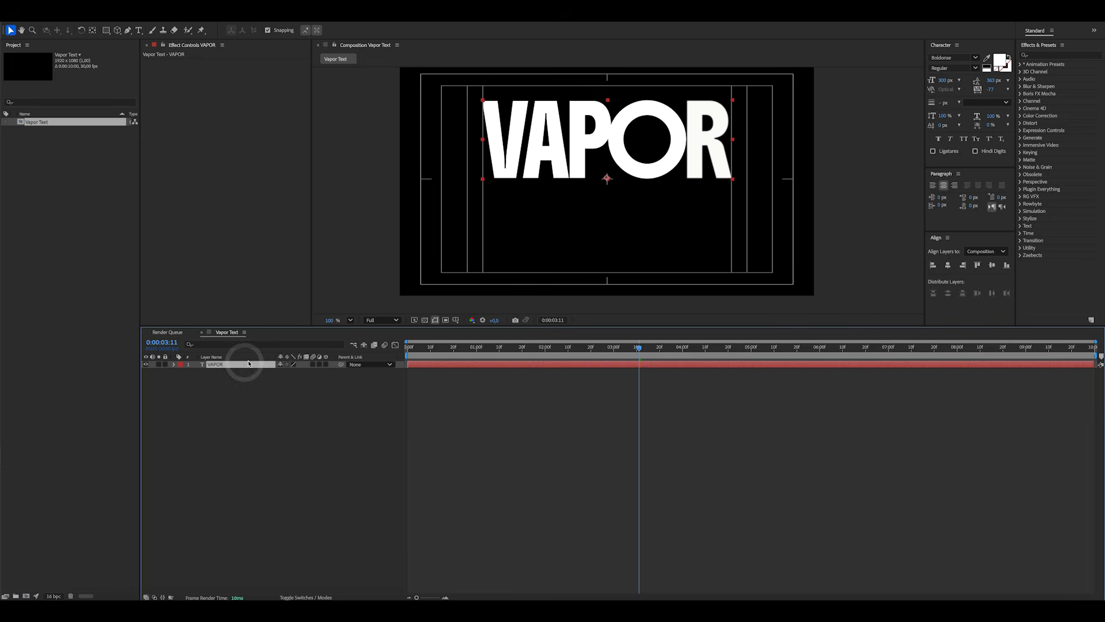
pyautogui.hotkey('ctrl', 'd')
pyautogui.moveTo(629, 136); pyautogui.dragTo(635, 214)
pyautogui.doubleClick(634, 213)
pyautogui.write('TEXT')
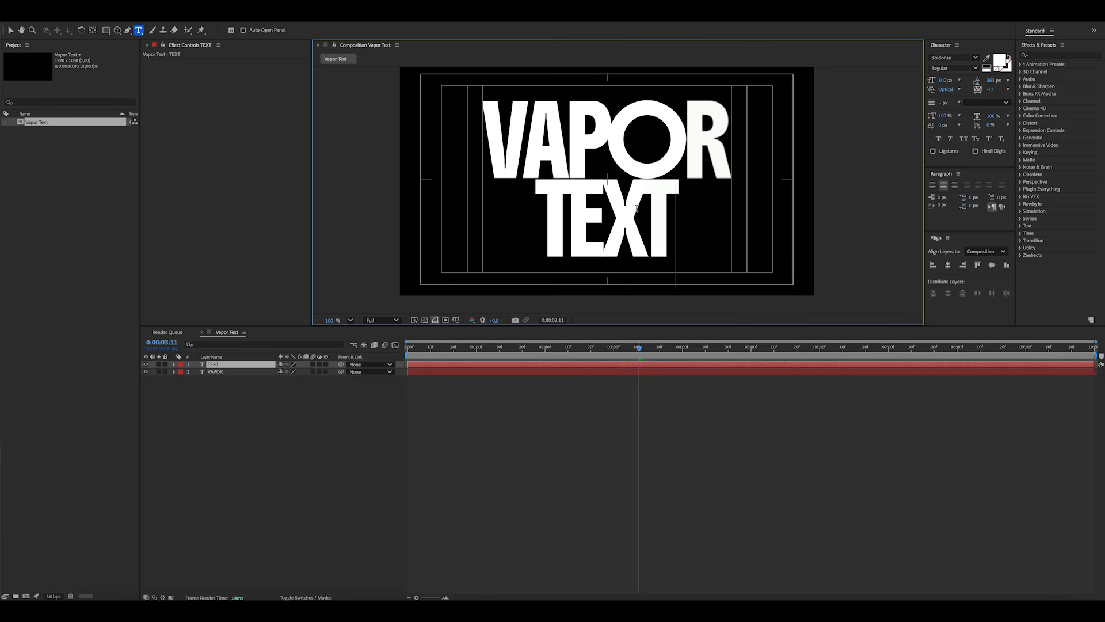
pyautogui.press('Escape')
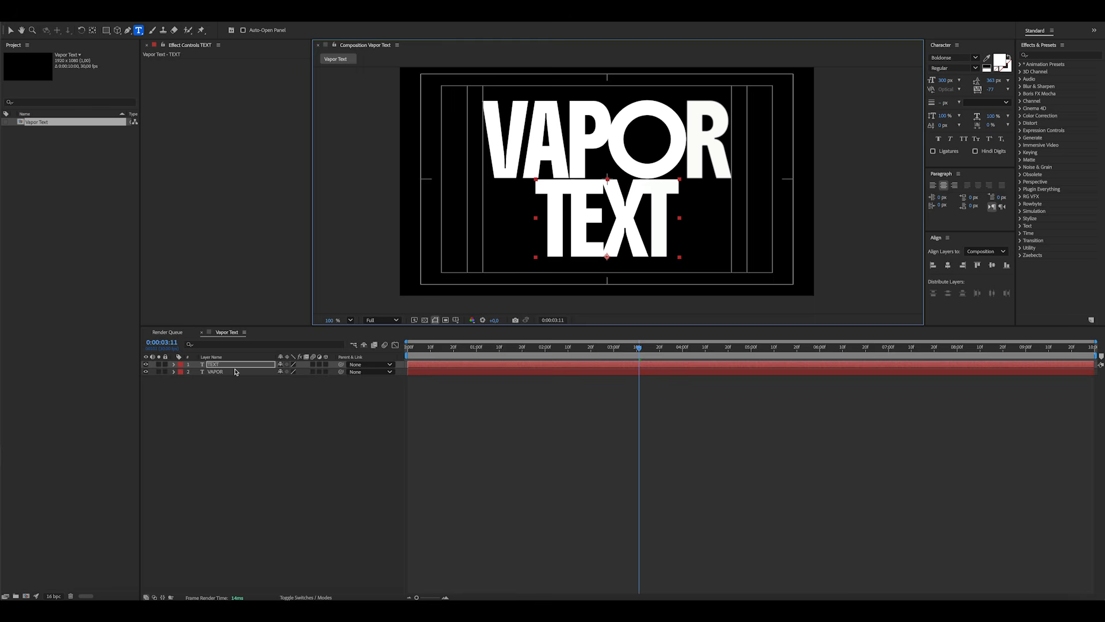
pyautogui.moveTo(234, 365); pyautogui.dragTo(238, 382)
# Reveal the TEXT layer's modified properties, return to 0:00:00:00 and set its Range Selector shape to Ramp Down
pyautogui.press('u')
pyautogui.press('u')
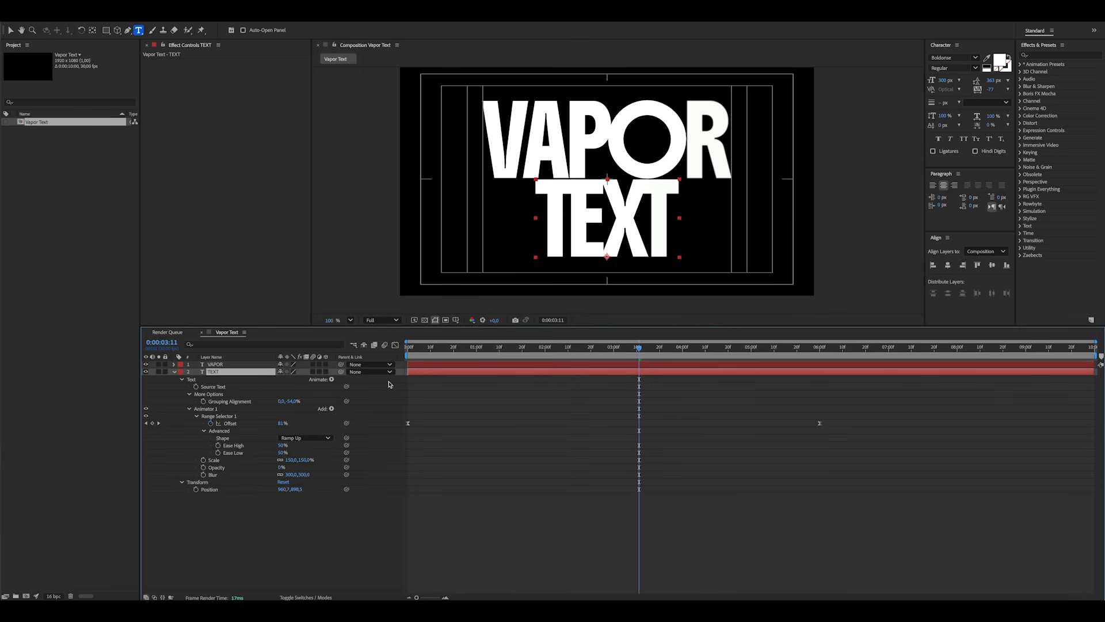
pyautogui.moveTo(422, 346); pyautogui.dragTo(407, 346)
pyautogui.click(305, 438)
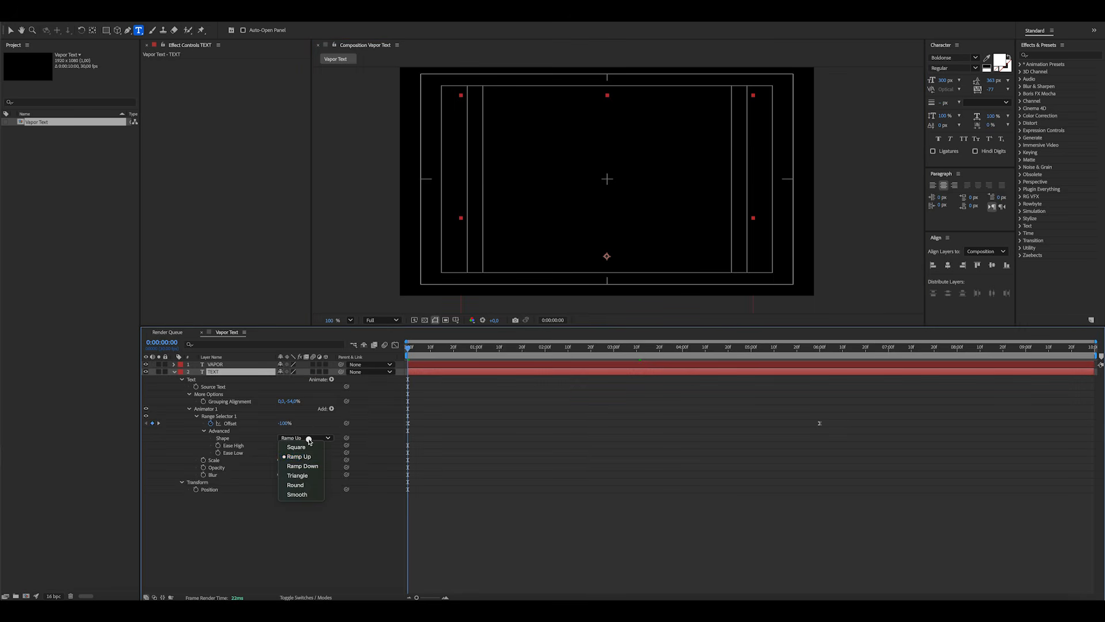
pyautogui.click(302, 465)
pyautogui.click(285, 534)
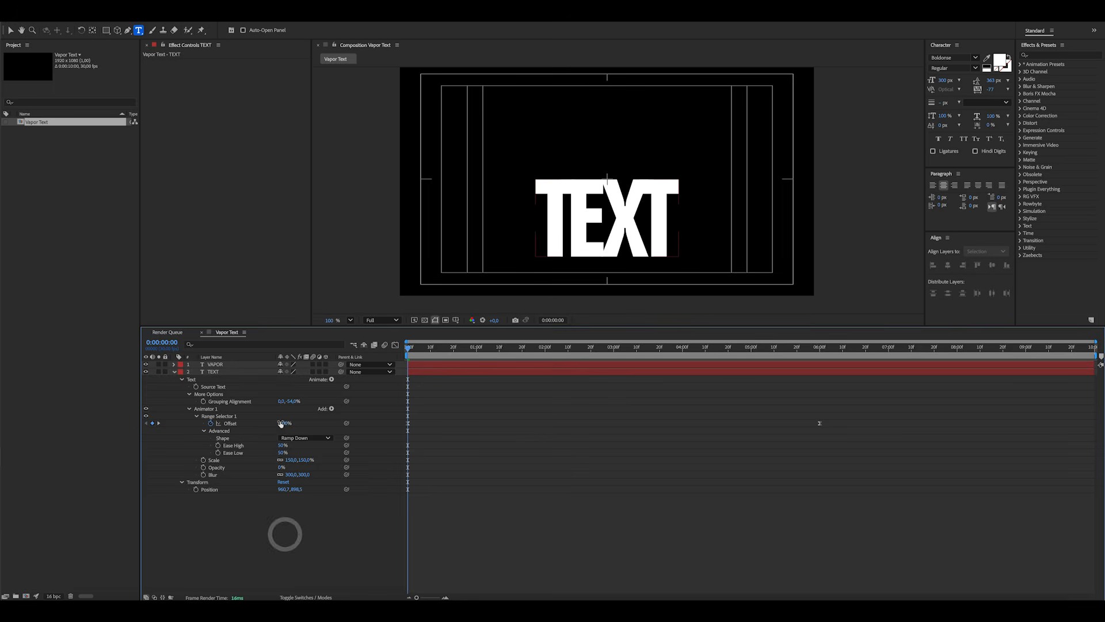
# Reverse the TEXT layer's Offset keyframes, with 100% at 0:00:00:00 and -100% at 0:00:06:00, then scrub the result and collapse the layer
pyautogui.click(281, 423)
pyautogui.write('100')
pyautogui.click(332, 531)
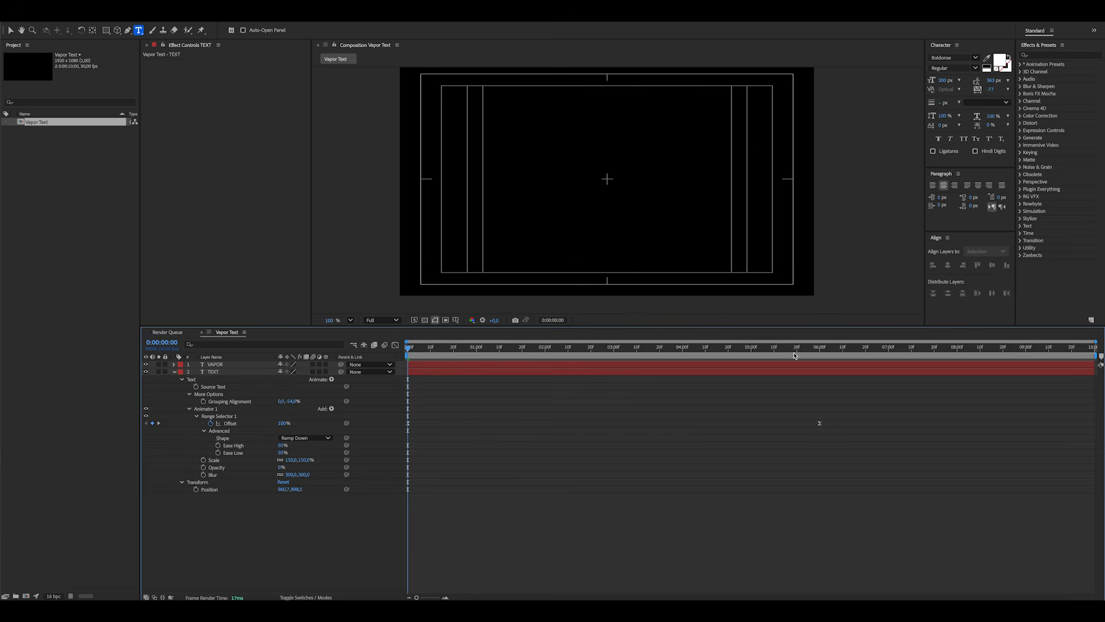
pyautogui.click(810, 348)
pyautogui.moveTo(811, 348); pyautogui.dragTo(819, 347)
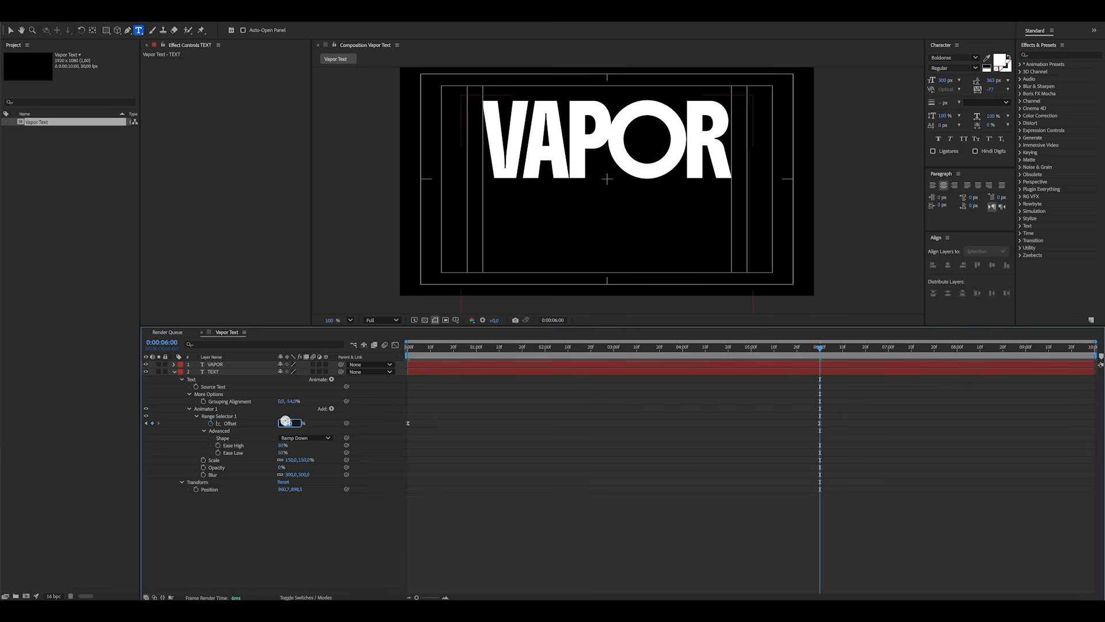
pyautogui.write('-100')
pyautogui.press('Return')
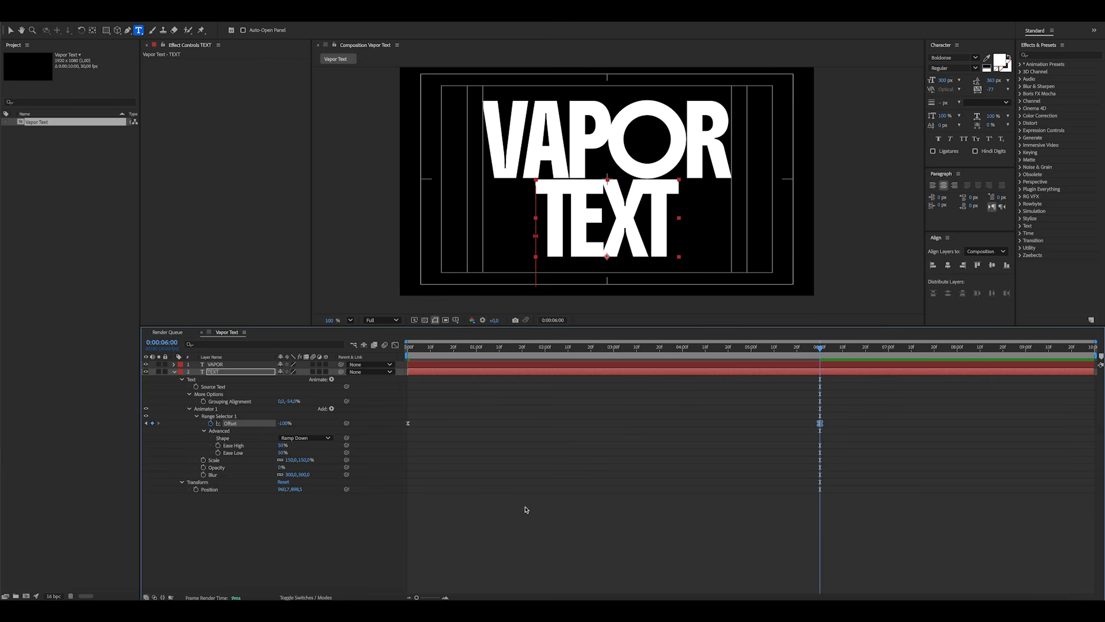
pyautogui.click(547, 512)
pyautogui.moveTo(820, 369); pyautogui.dragTo(615, 395)
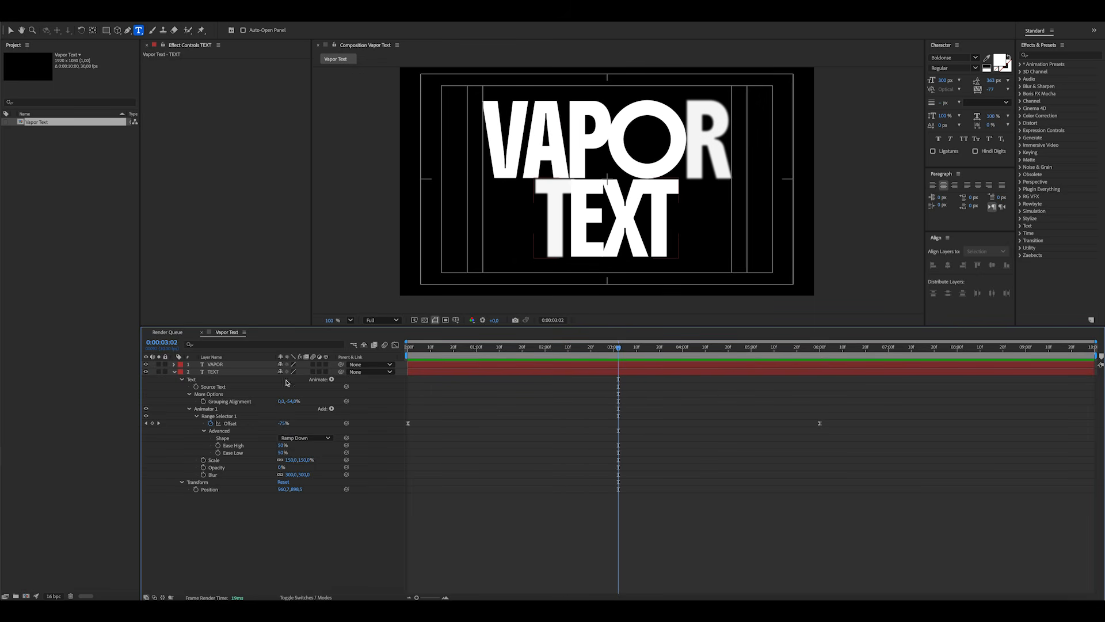
pyautogui.click(177, 374)
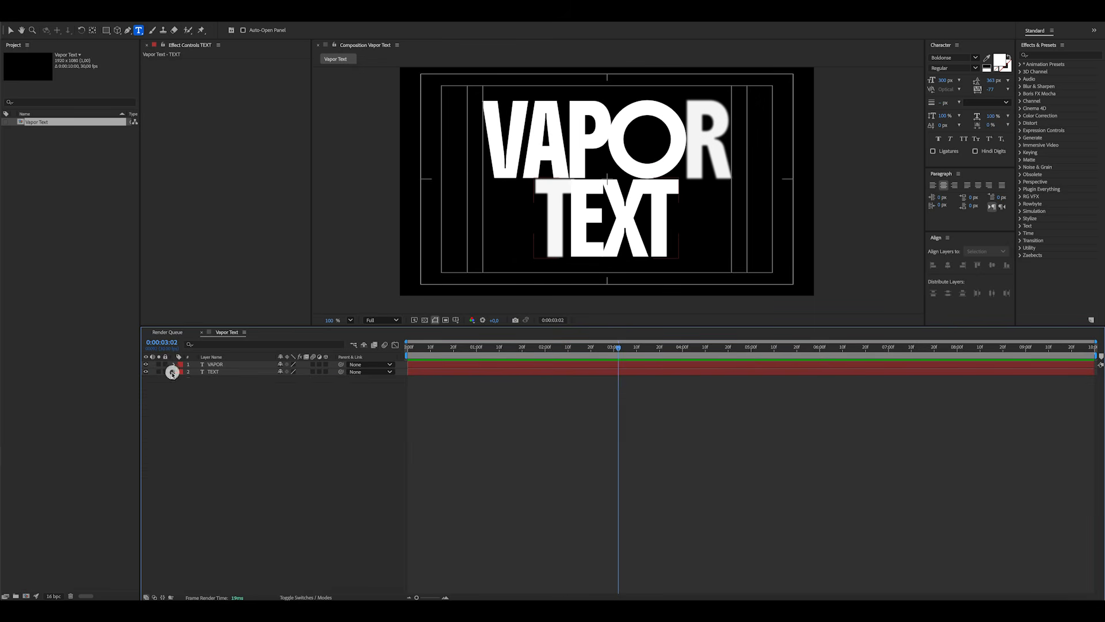
# Pre-compose the VAPOR layer as Text 01 and the TEXT layer as Text 02, moving all attributes into the new compositions
pyautogui.click(226, 366)
pyautogui.hotkey('ctrl', 'shift', 'c')
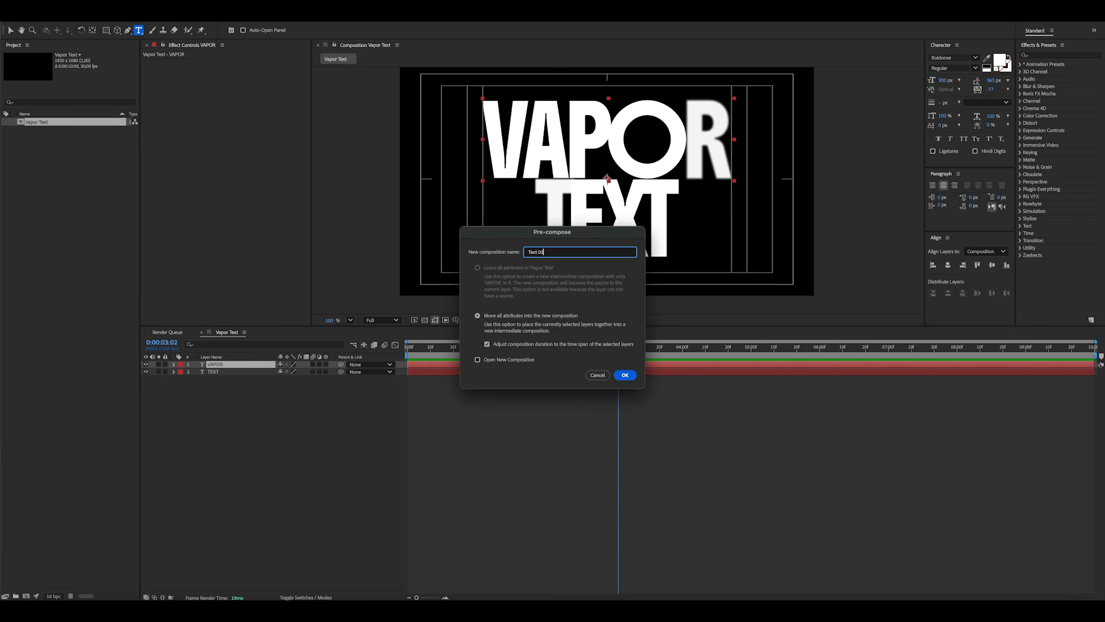
pyautogui.write('Text 01')
pyautogui.press('Return')
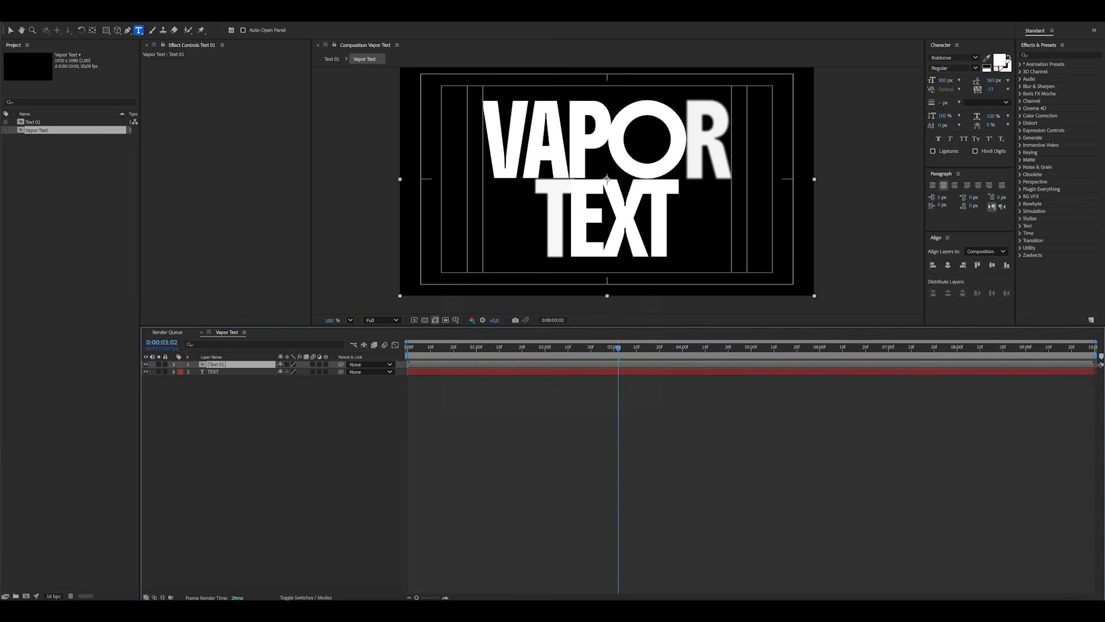
pyautogui.click(226, 372)
pyautogui.hotkey('ctrl', 'shift', 'c')
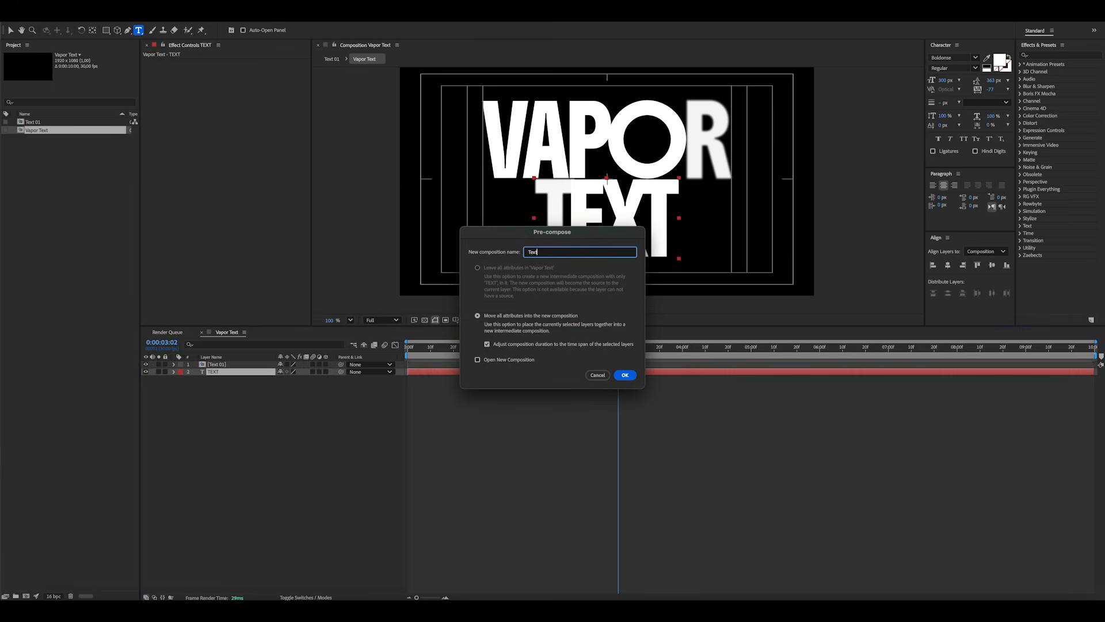
pyautogui.write('Text 02')
pyautogui.press('Return')
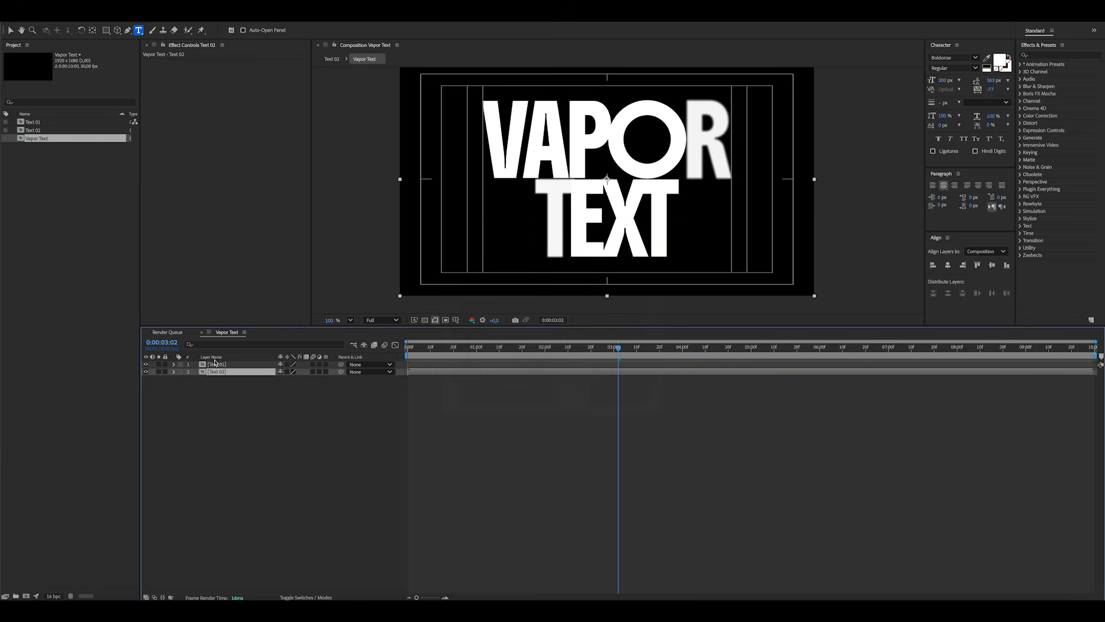
# Add a null object named Transform and parent the Text 01 and Text 02 layers to it
pyautogui.rightClick(263, 437)
pyautogui.moveTo(271, 441)
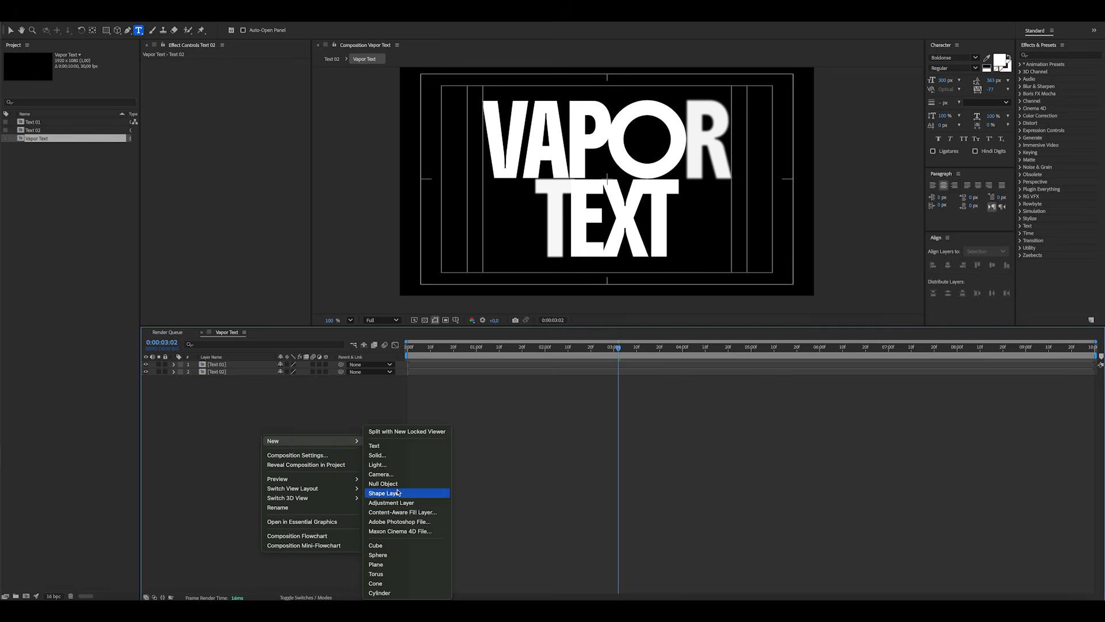
pyautogui.click(380, 484)
pyautogui.press('Return')
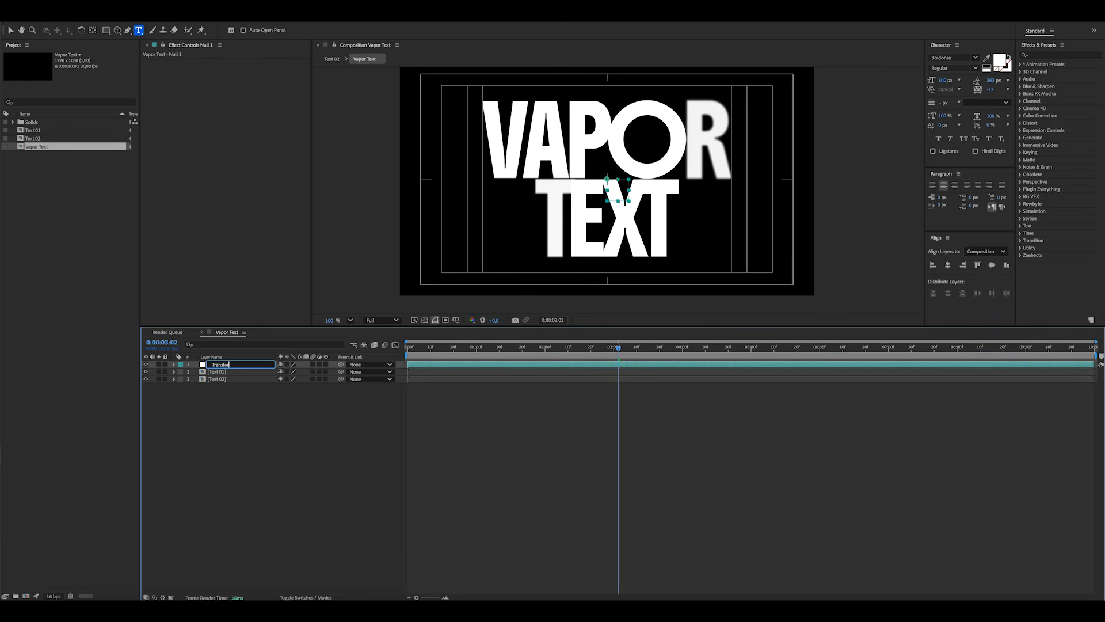
pyautogui.write('Transform')
pyautogui.press('Return')
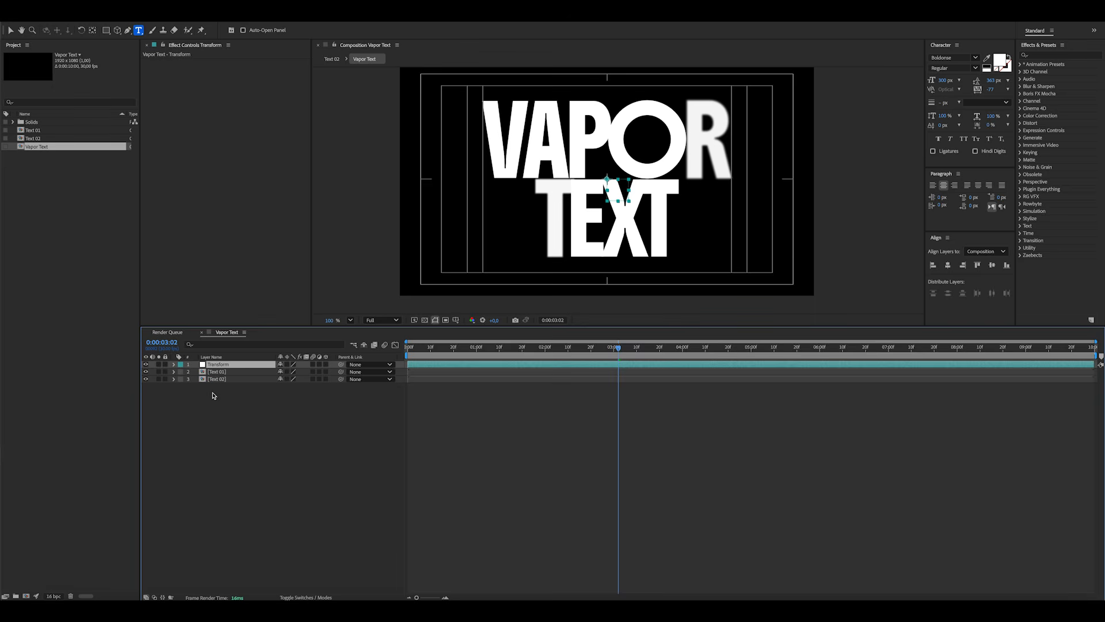
pyautogui.moveTo(213, 392); pyautogui.dragTo(233, 364)
pyautogui.click(250, 432)
# Keyframe the Transform null's Scale at 150% at 0:00:00:00 and 100% at 0:00:03:00
pyautogui.click(243, 365)
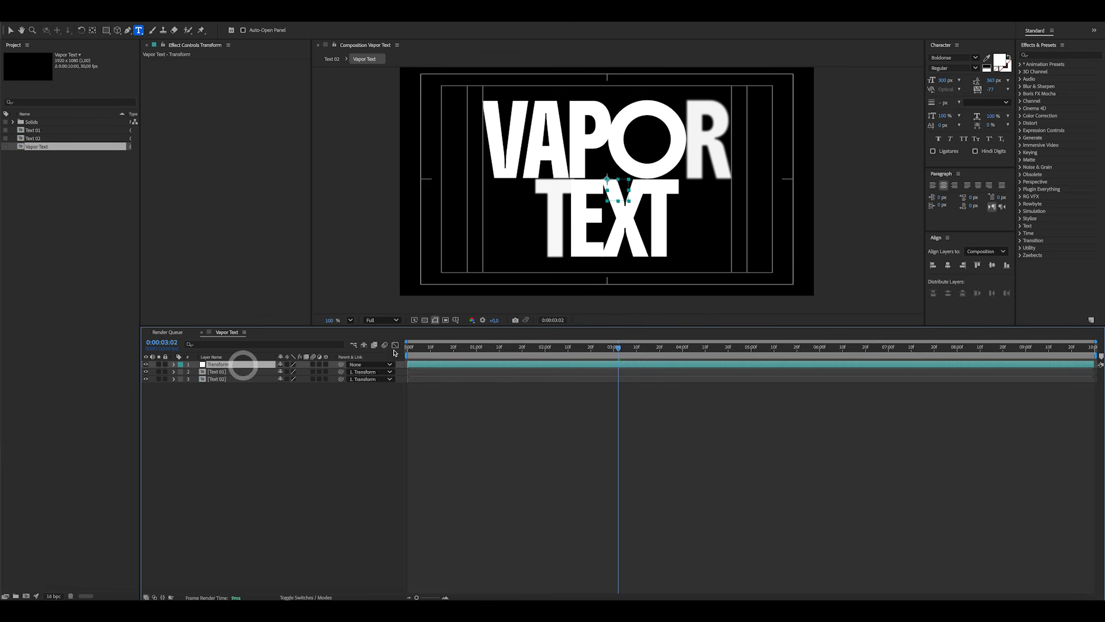
pyautogui.moveTo(428, 348); pyautogui.dragTo(355, 344)
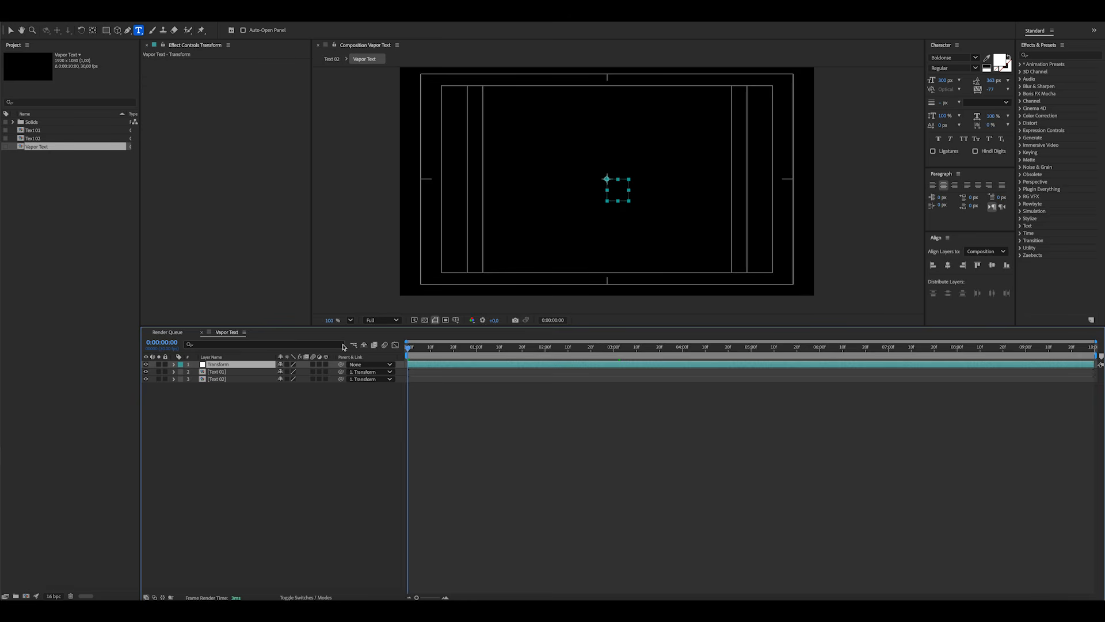
pyautogui.press('s')
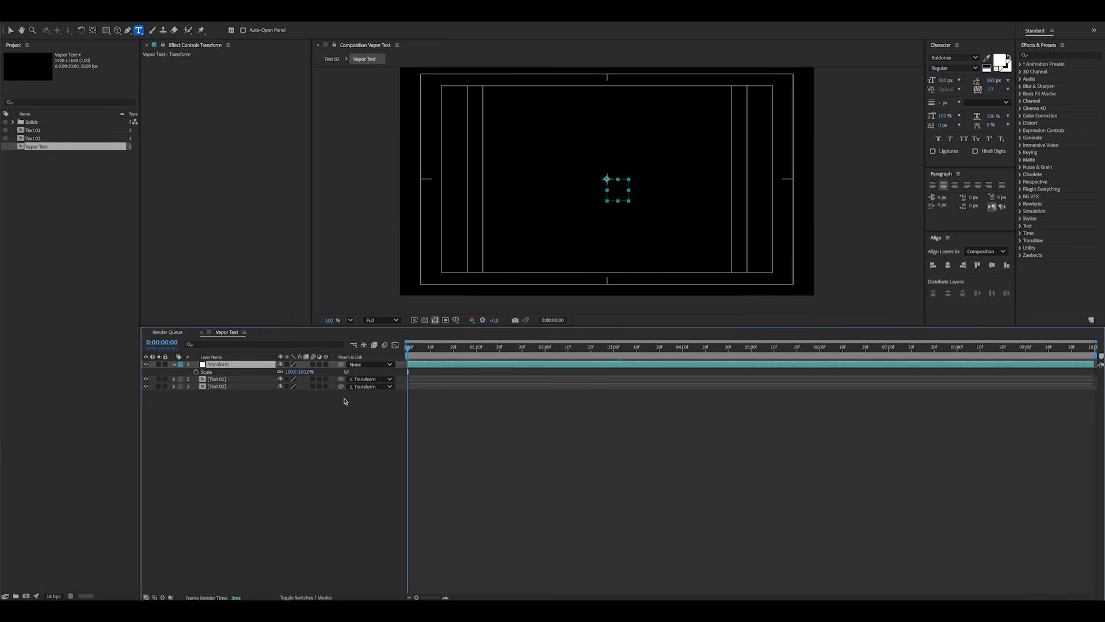
pyautogui.click(196, 372)
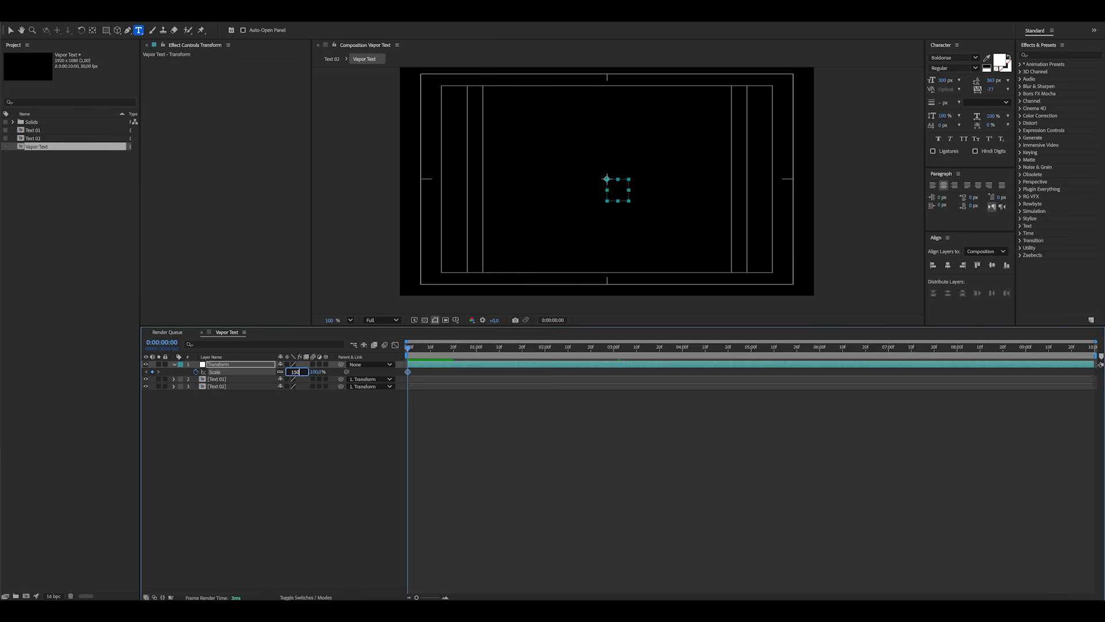
pyautogui.press('Return')
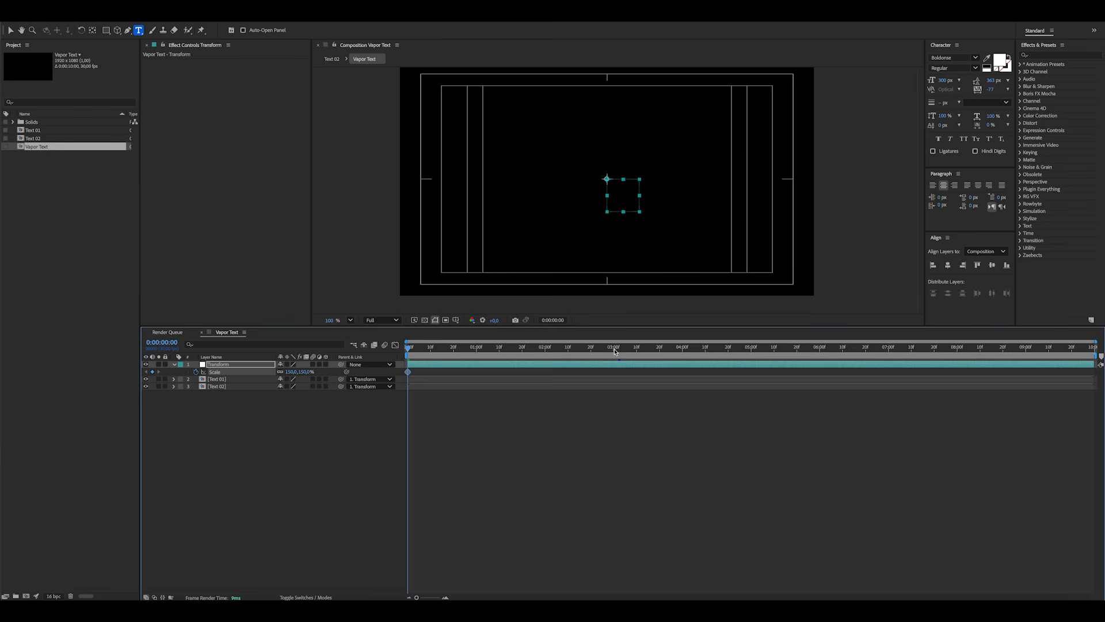
pyautogui.click(615, 349)
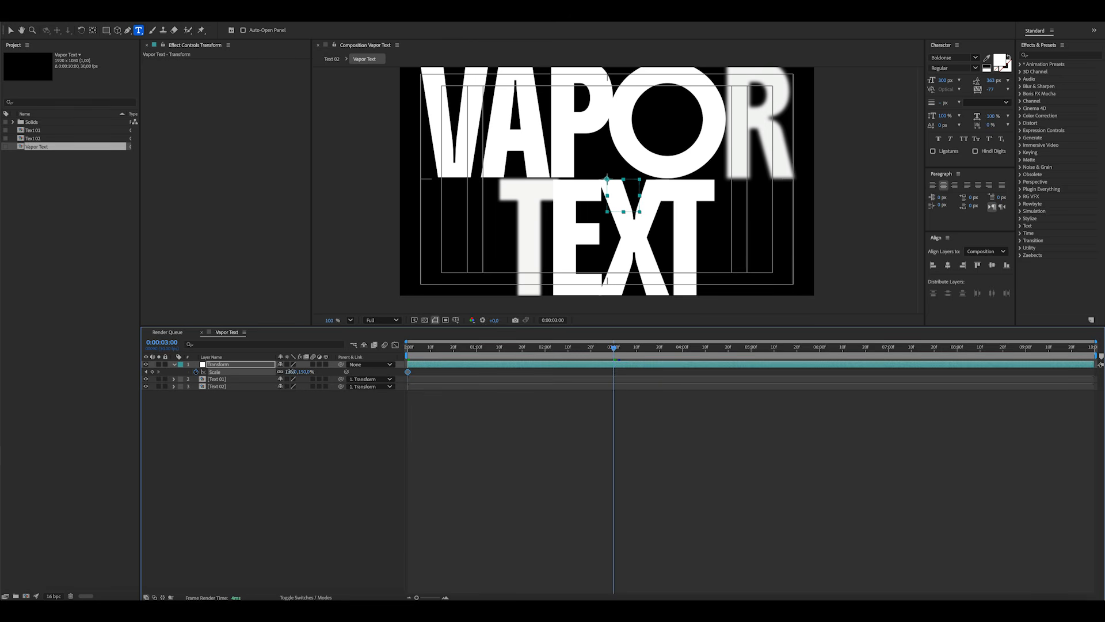
pyautogui.click(290, 371)
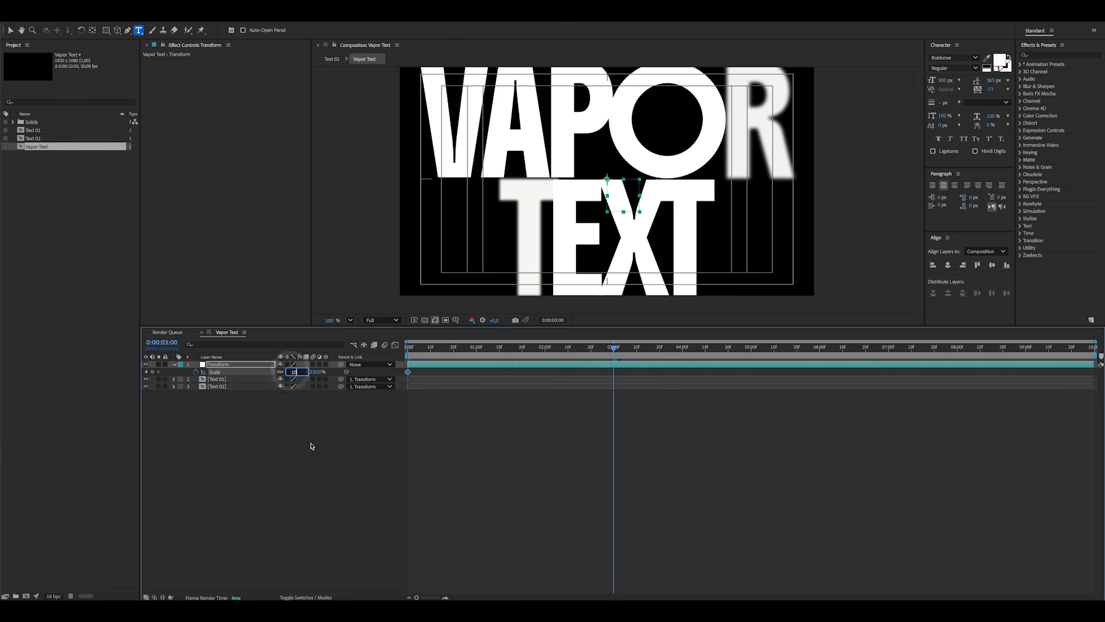
pyautogui.write('100')
pyautogui.click(311, 444)
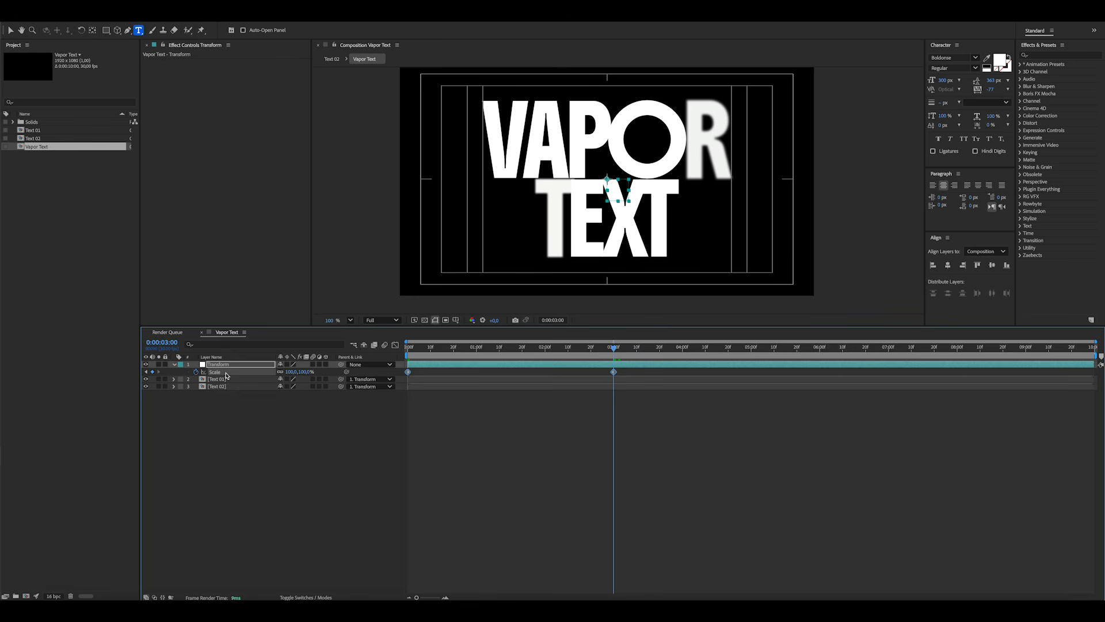
# Shape the eased Scale keyframes' speed graph to peak within the first second, followed by a long ease-out
pyautogui.click(396, 345)
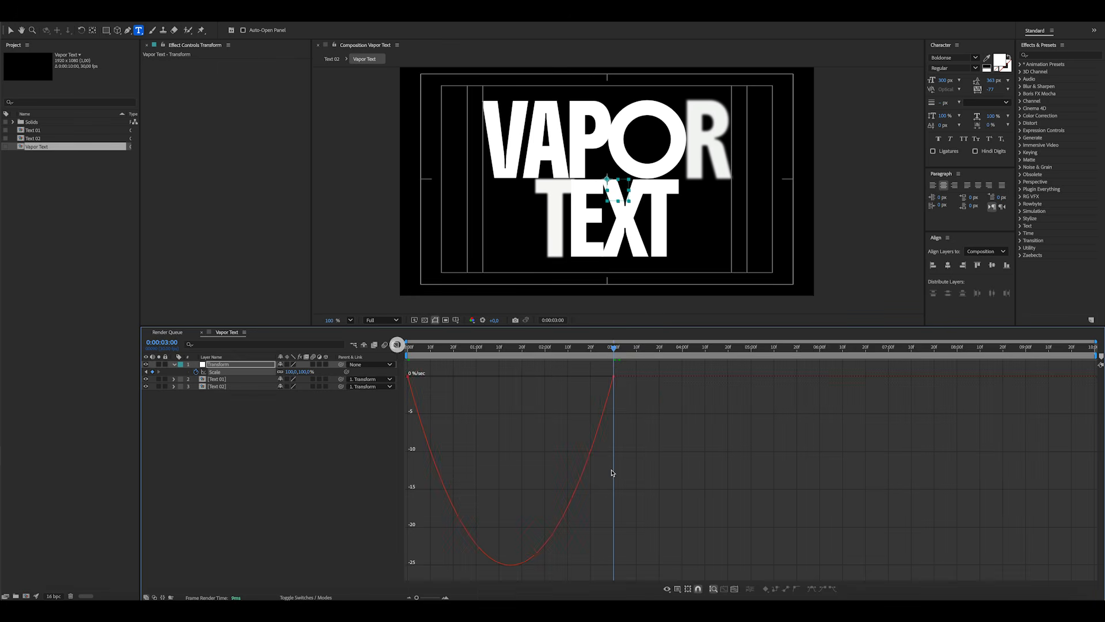
pyautogui.moveTo(649, 422); pyautogui.dragTo(492, 377)
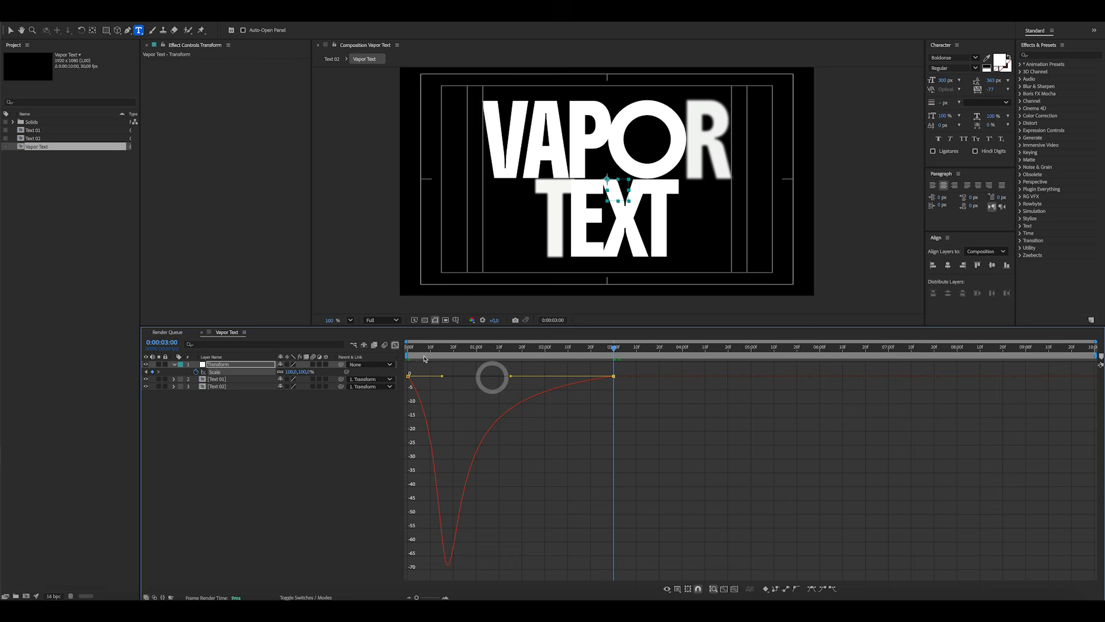
pyautogui.click(395, 345)
# Add an expression to the Transform null's Scale with the lines x = value[0]-time*3; and y = value[1]-time*3
pyautogui.keyDown('alt'); pyautogui.click(196, 372); pyautogui.keyUp('alt')
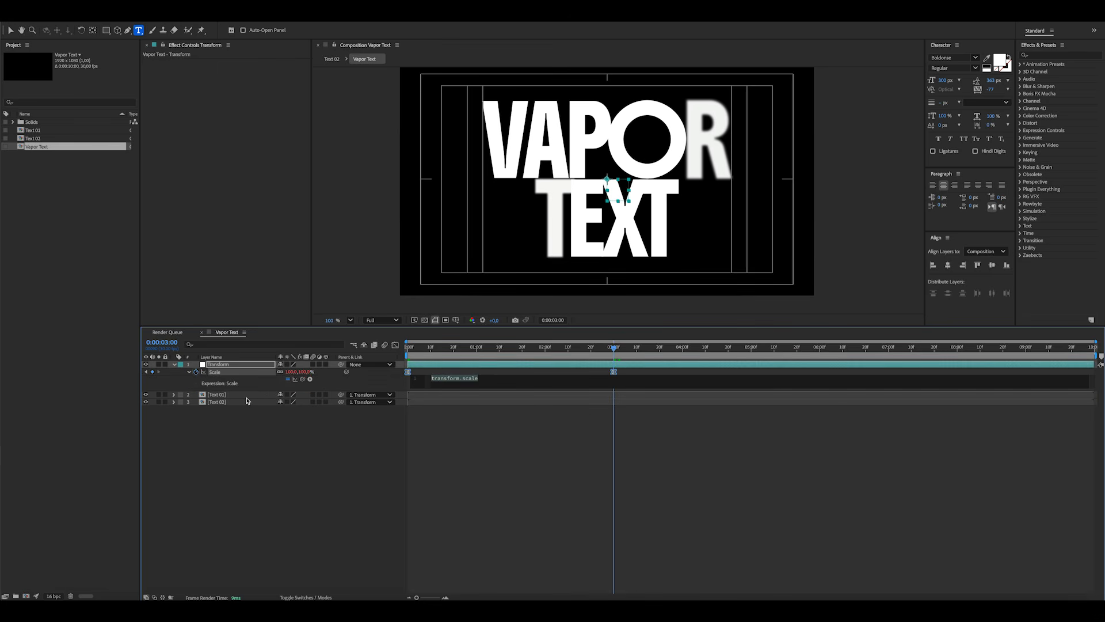
pyautogui.write('x = value')
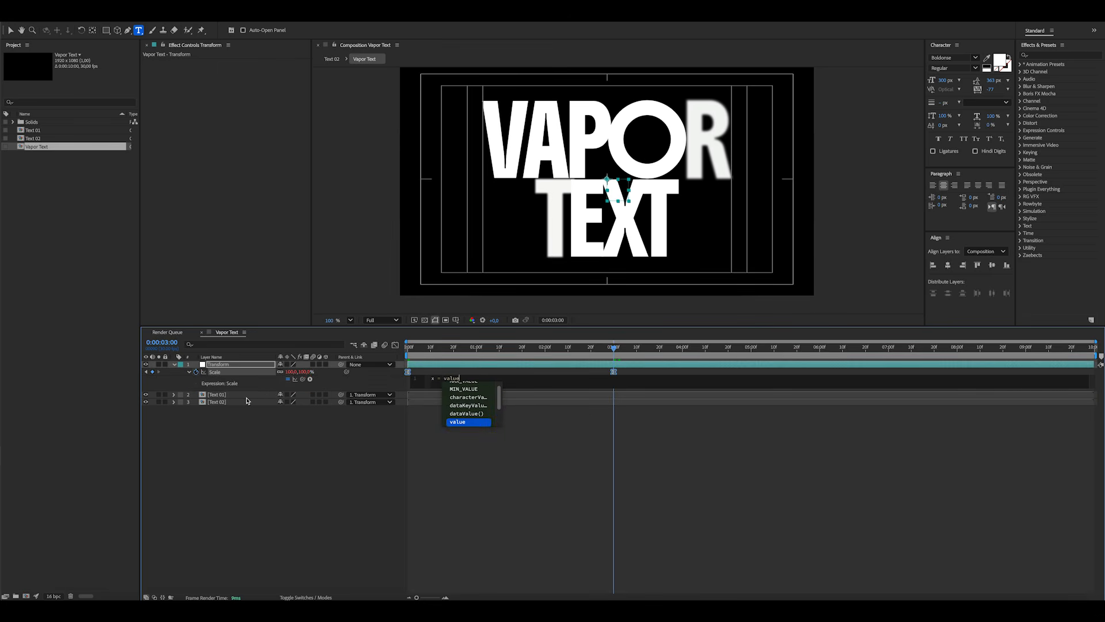
pyautogui.write('[')
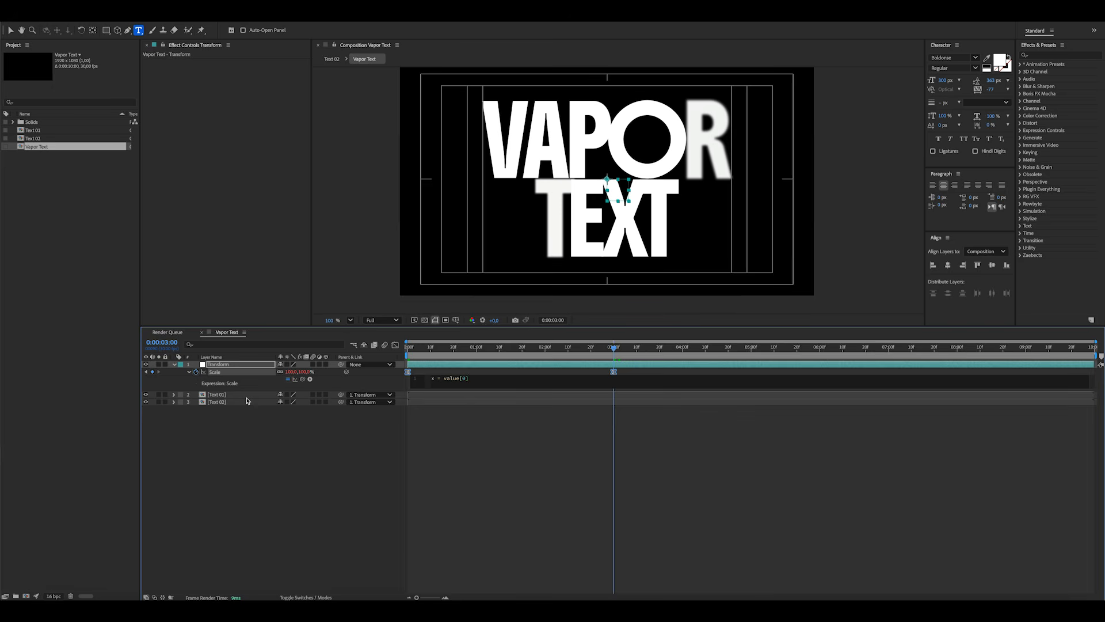
pyautogui.write('0]-time*3; ')
pyautogui.write('y = valu')
pyautogui.write('e[1')
pyautogui.write(']-time*3')
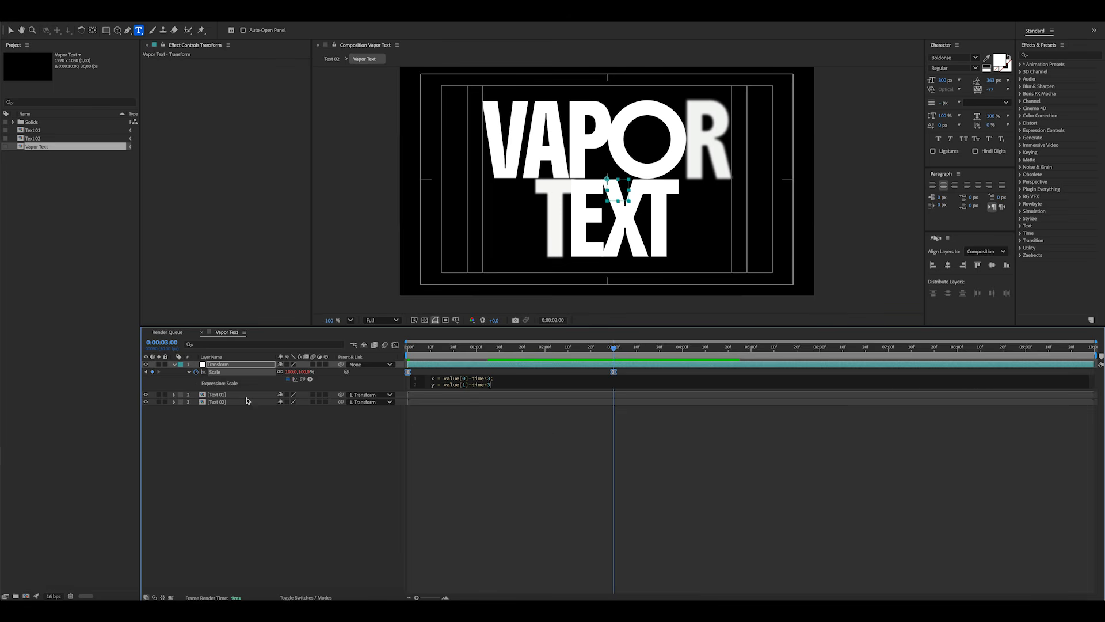
pyautogui.click(309, 472)
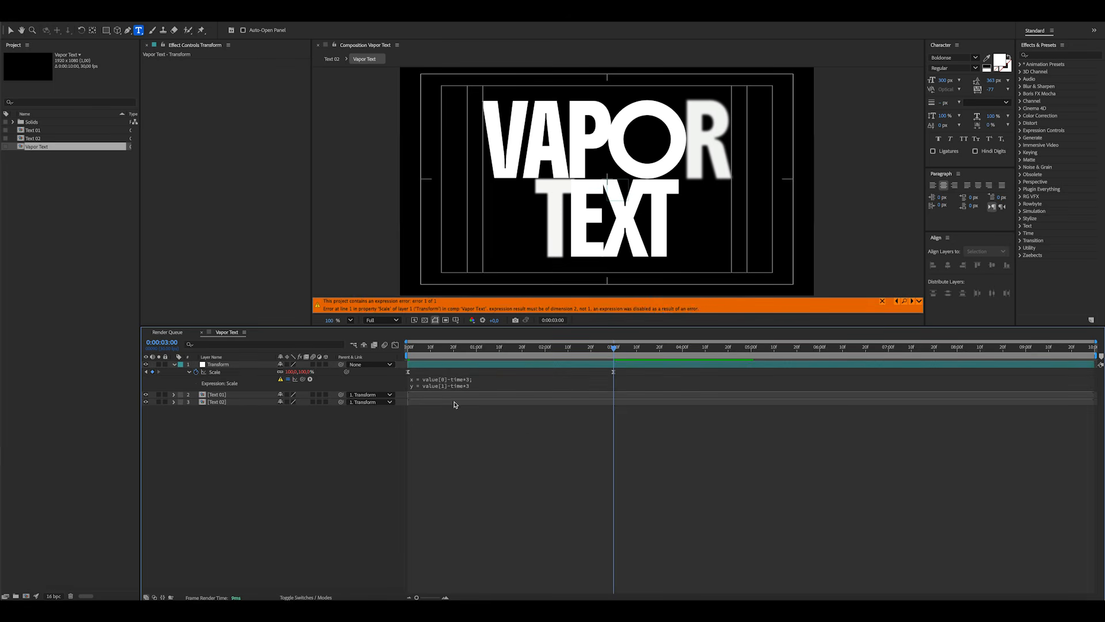
# Complete the Scale expression by ending the y line with a semicolon and adding [x,y] as the output
pyautogui.click(485, 384)
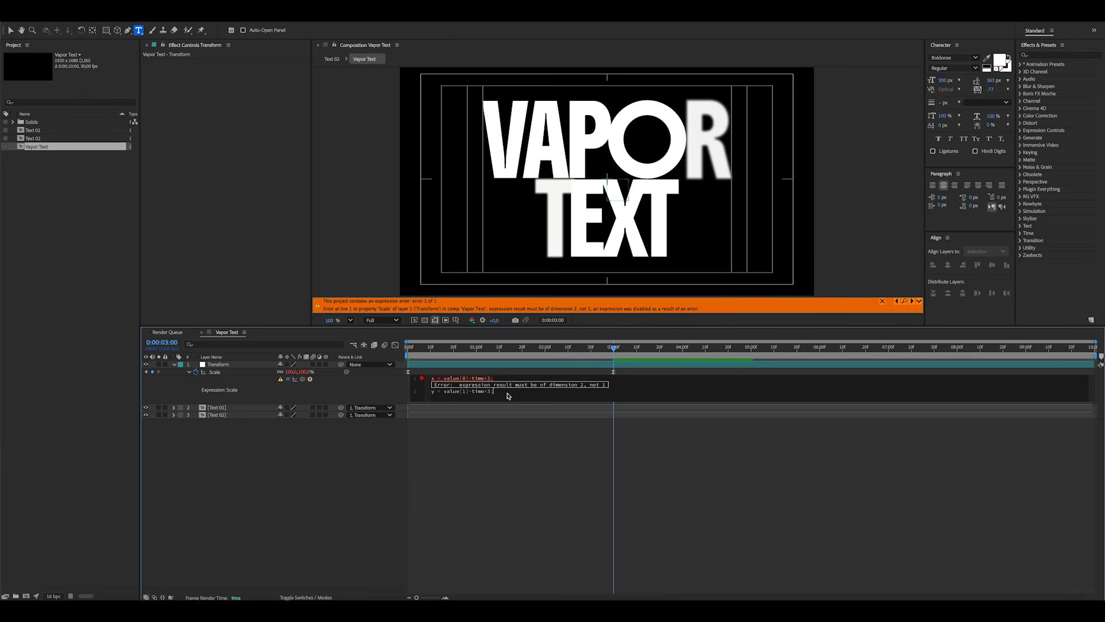
pyautogui.press('Return')
pyautogui.press('Return')
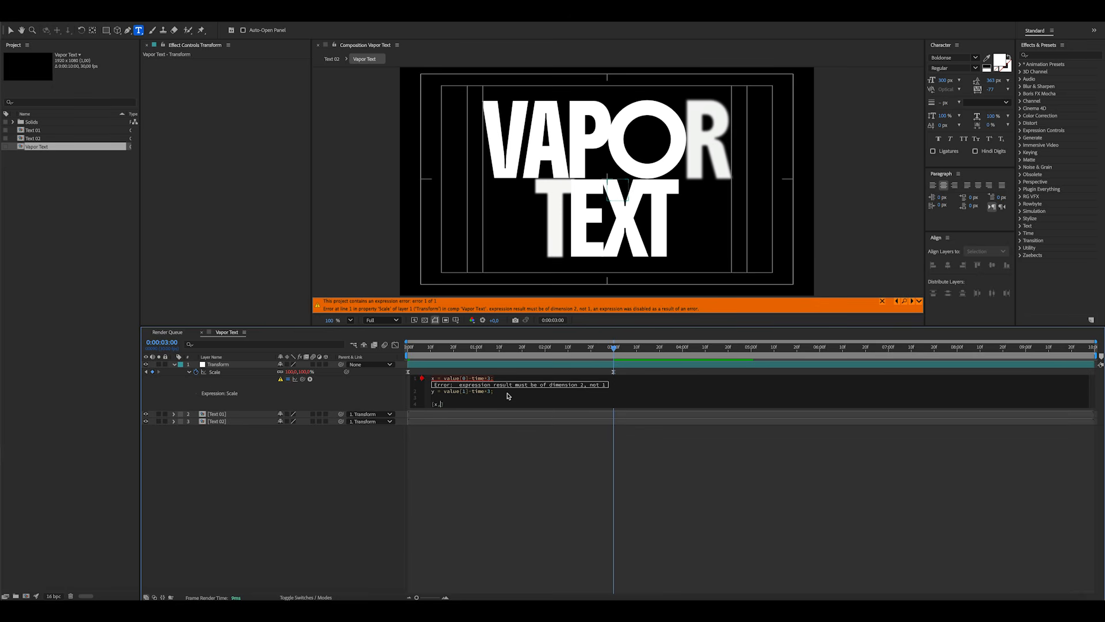
pyautogui.click(336, 491)
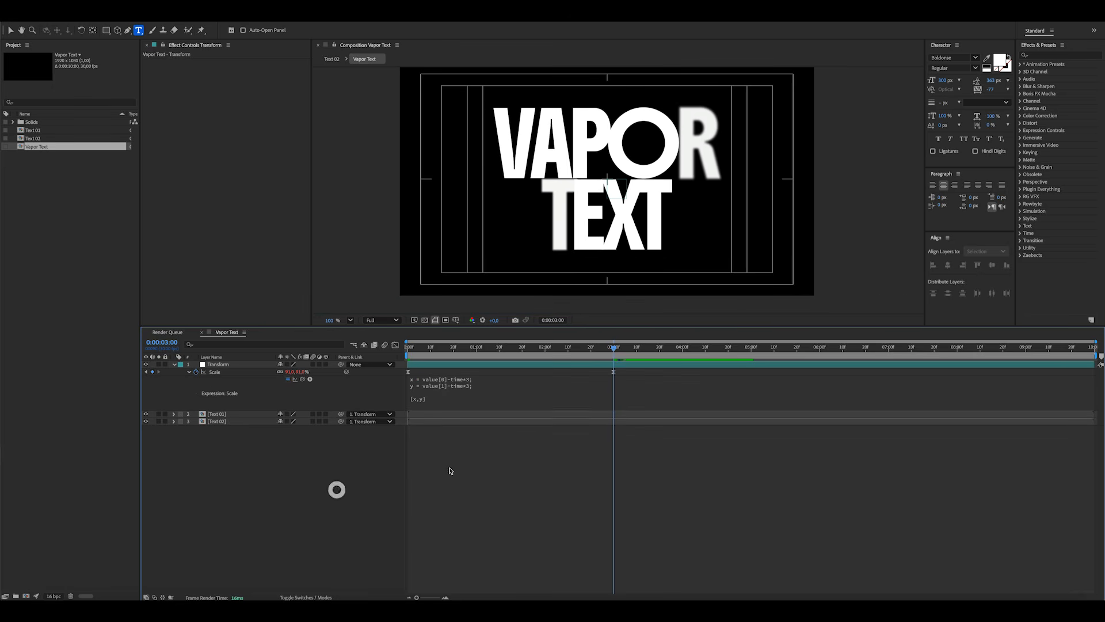
# Scrub the scaling title from the start to 0:00:01:20 and collapse the Transform layer
pyautogui.click(459, 469)
pyautogui.moveTo(409, 345); pyautogui.dragTo(522, 397)
pyautogui.click(174, 364)
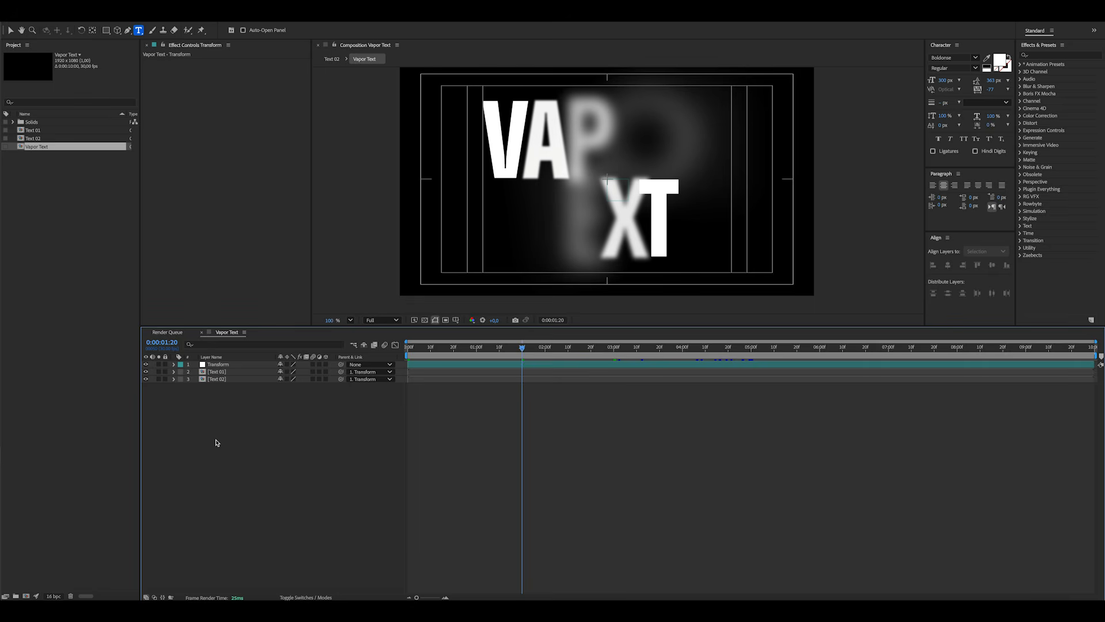
# Activate the Rectangle tool with nothing selected and set its stroke to None
pyautogui.rightClick(223, 442)
pyautogui.click(212, 397)
pyautogui.click(106, 30)
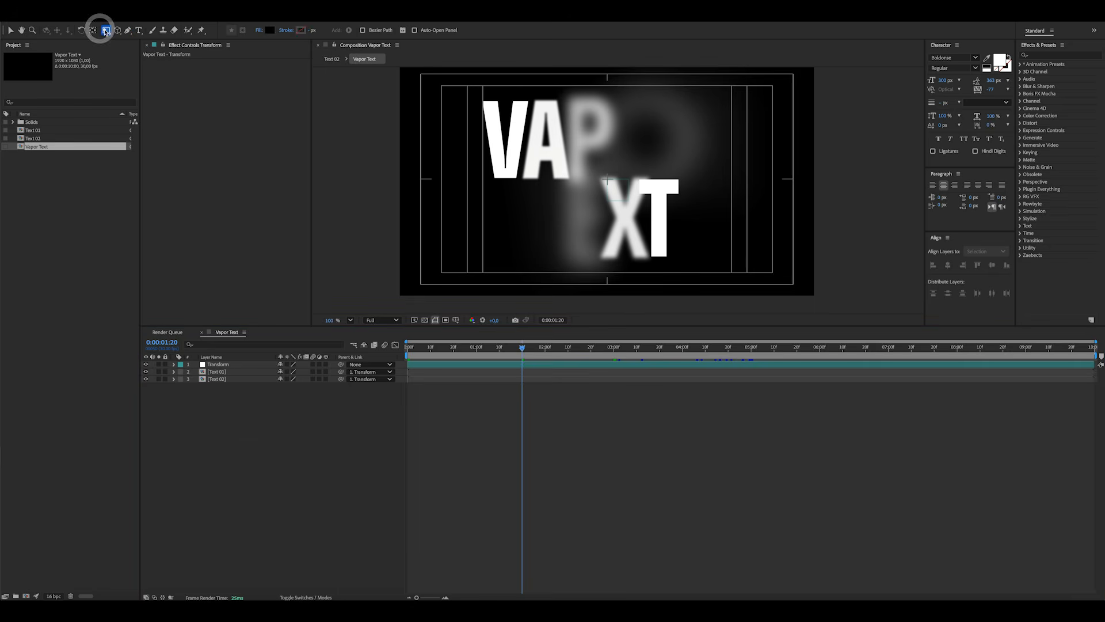
pyautogui.keyDown('alt'); pyautogui.click(303, 30); pyautogui.keyUp('alt')
pyautogui.keyDown('alt'); pyautogui.click(304, 30); pyautogui.keyUp('alt')
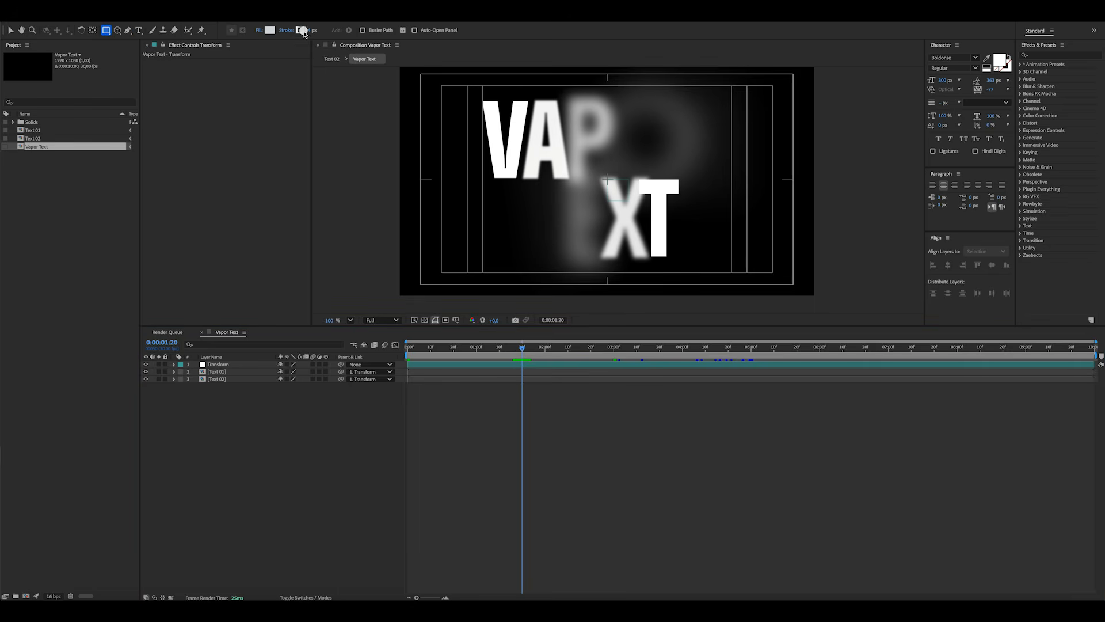
pyautogui.keyDown('alt'); pyautogui.click(304, 31); pyautogui.keyUp('alt')
# Set the rectangle fill to a black-to-white linear gradient in Normal mode at 100% opacity
pyautogui.click(259, 30)
pyautogui.click(538, 290)
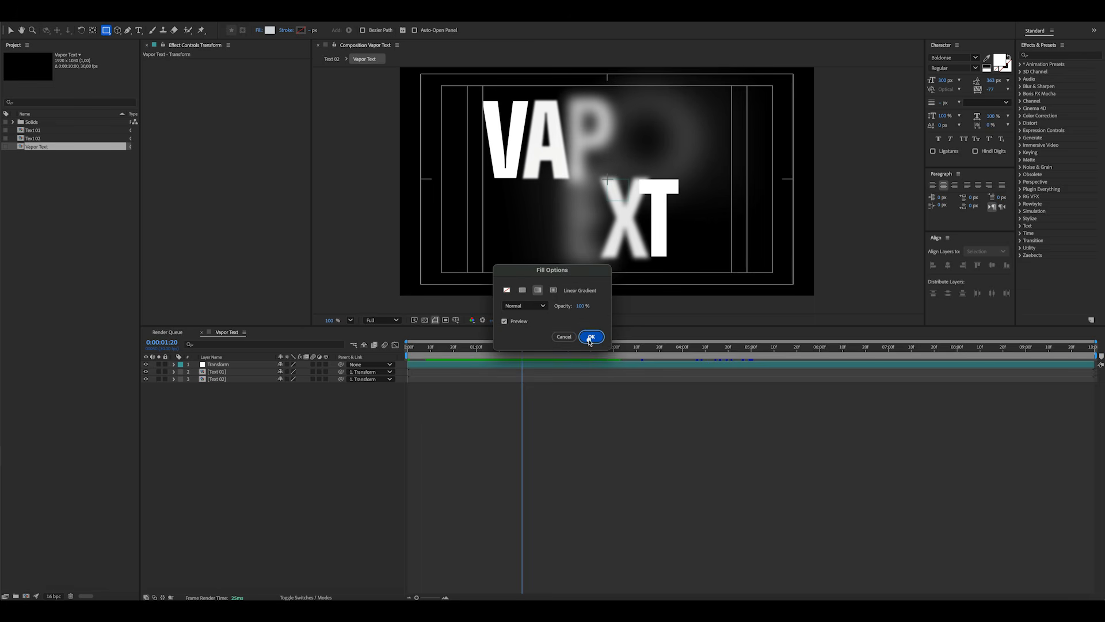
pyautogui.click(590, 338)
pyautogui.click(270, 30)
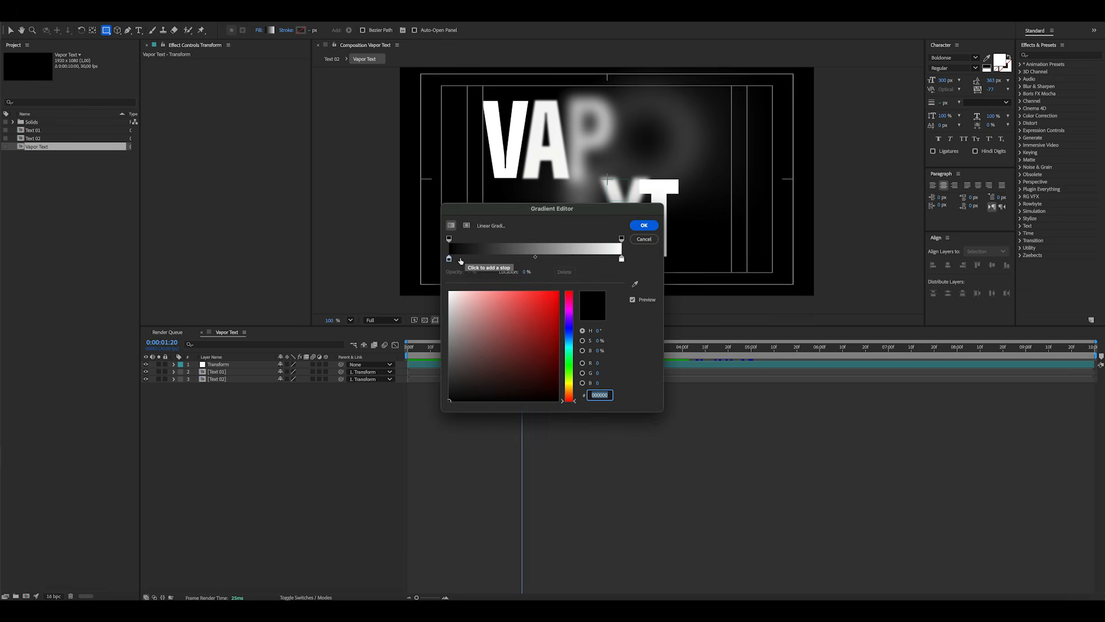
pyautogui.click(644, 226)
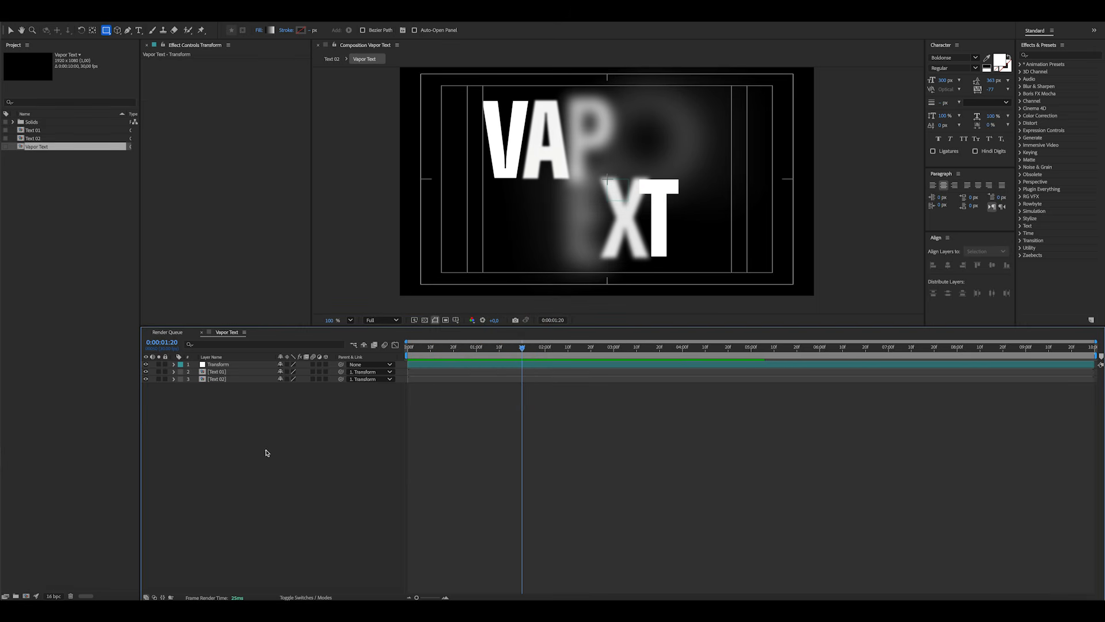
# Create a full-frame gradient rectangle as a shape layer and rename the layer Blur Map
pyautogui.doubleClick(107, 30)
pyautogui.press('v')
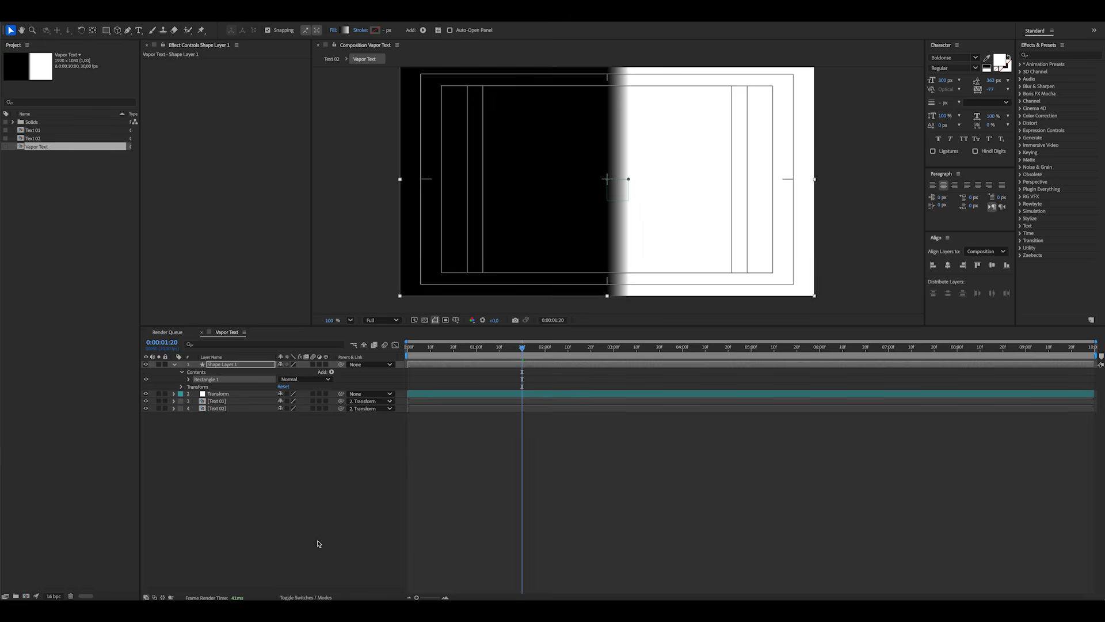
pyautogui.click(249, 447)
pyautogui.click(212, 363)
pyautogui.press('Return')
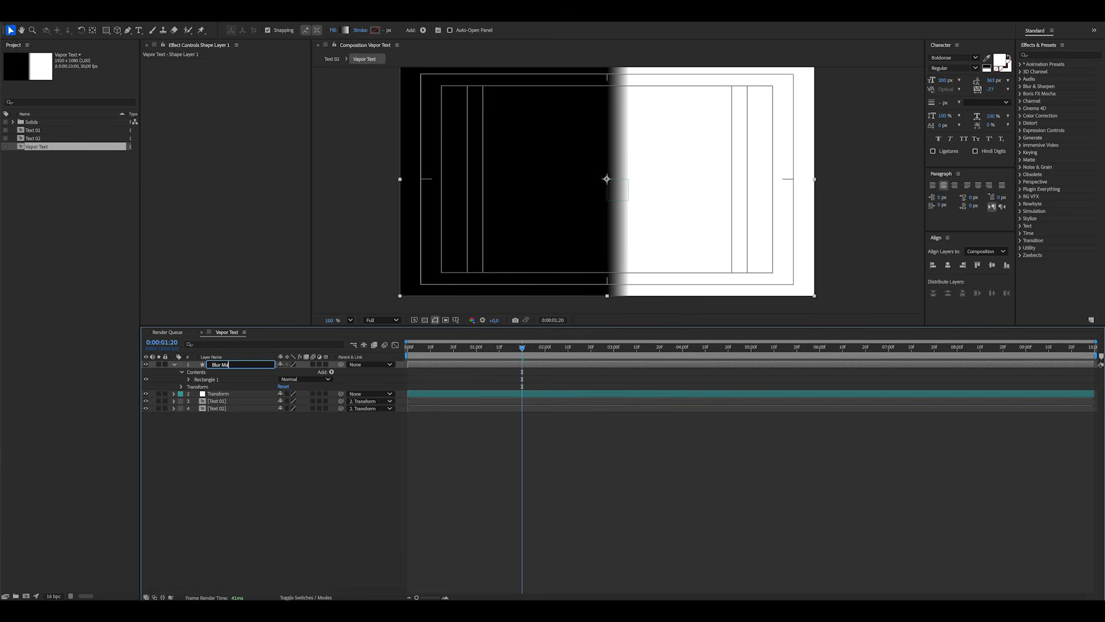
pyautogui.press('Return')
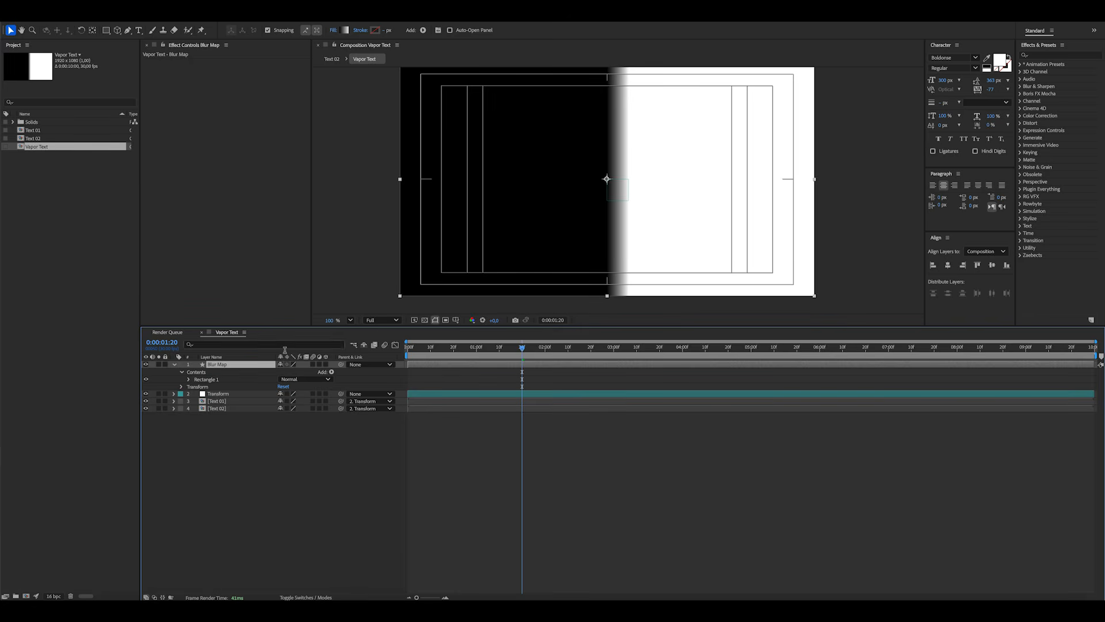
# Stretch Rectangle 1's gradient so it runs from the composition's left edge to its right edge
pyautogui.click(212, 380)
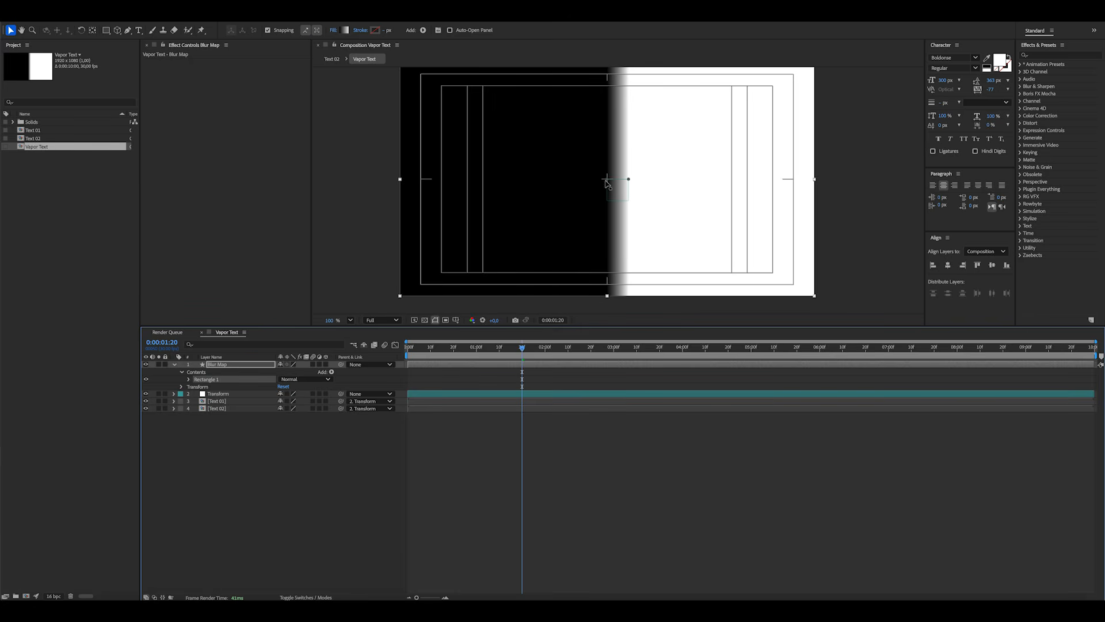
pyautogui.moveTo(607, 179); pyautogui.dragTo(402, 182)
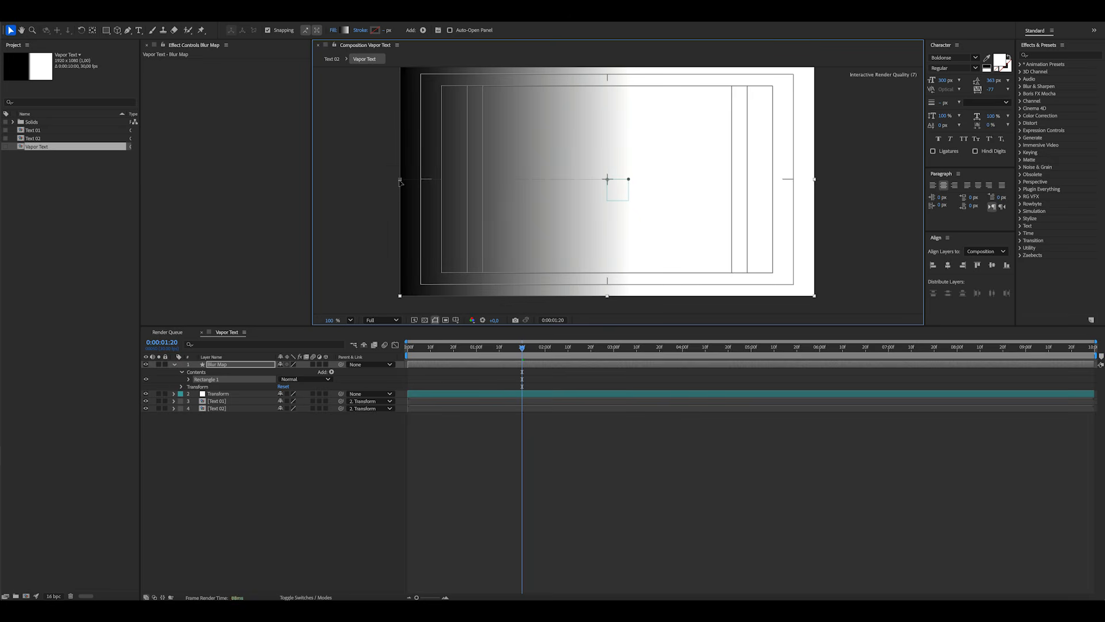
pyautogui.moveTo(628, 179); pyautogui.dragTo(813, 189)
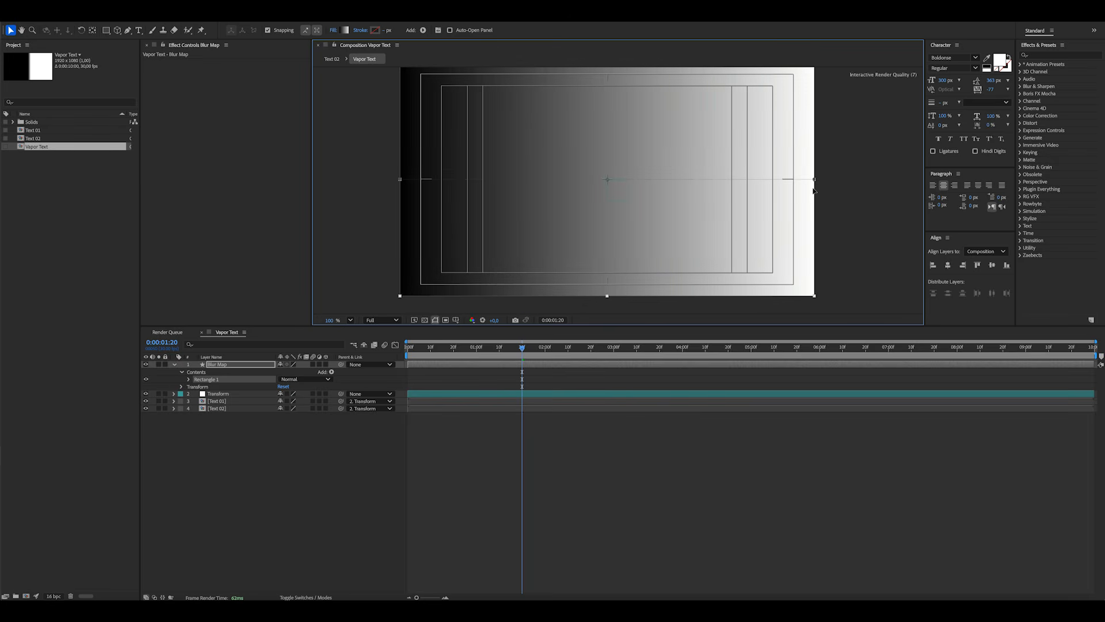
pyautogui.click(265, 488)
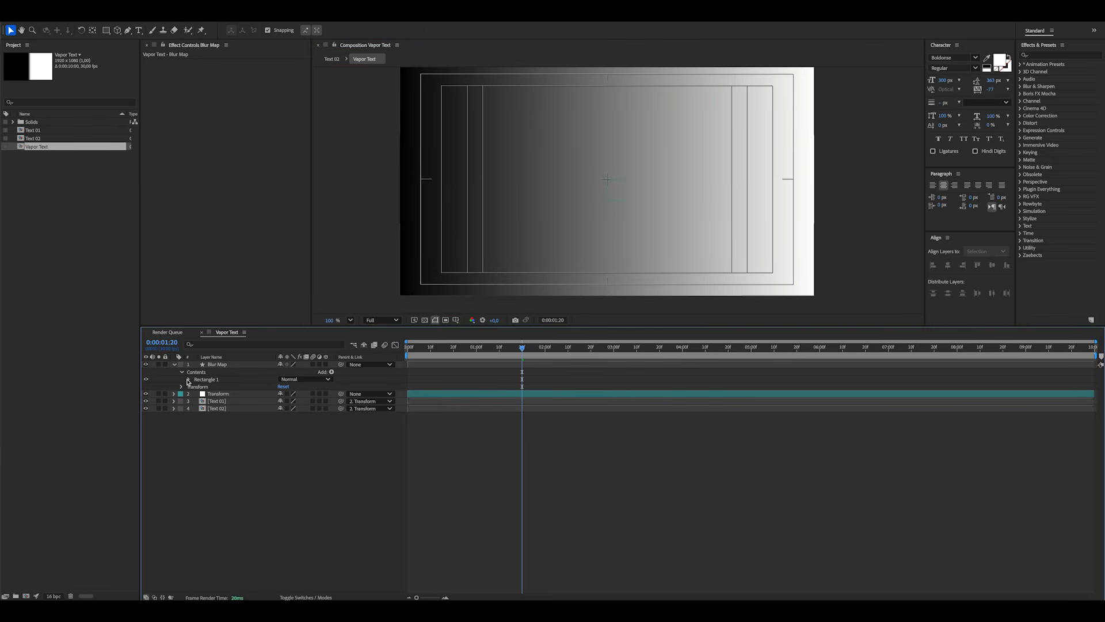
# Expand Rectangle 1's contents and rename the shape layer Blur Map 01
pyautogui.click(189, 379)
pyautogui.click(223, 365)
pyautogui.press('Return')
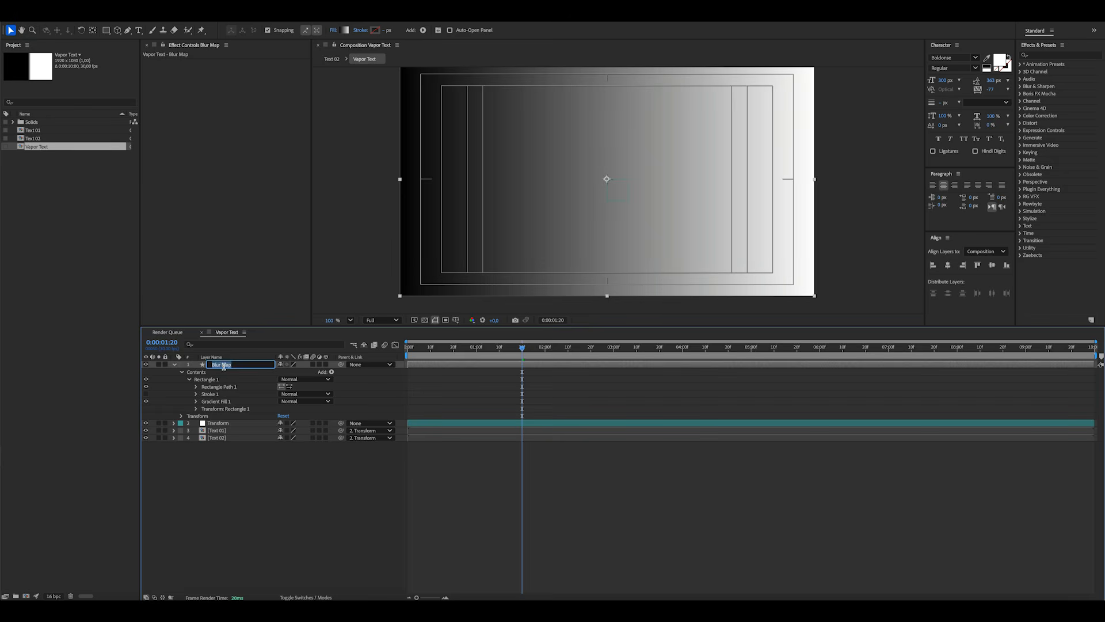
pyautogui.press('Return')
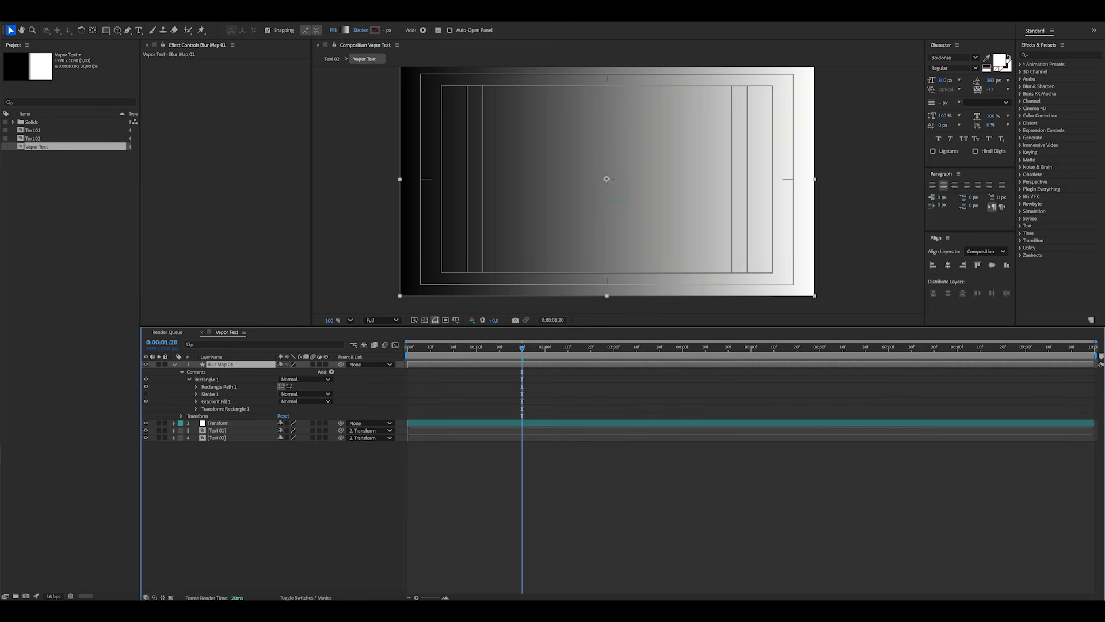
# Reveal the Gradient Fill properties of Blur Map 01 and go to the first frame
pyautogui.click(196, 401)
pyautogui.click(251, 529)
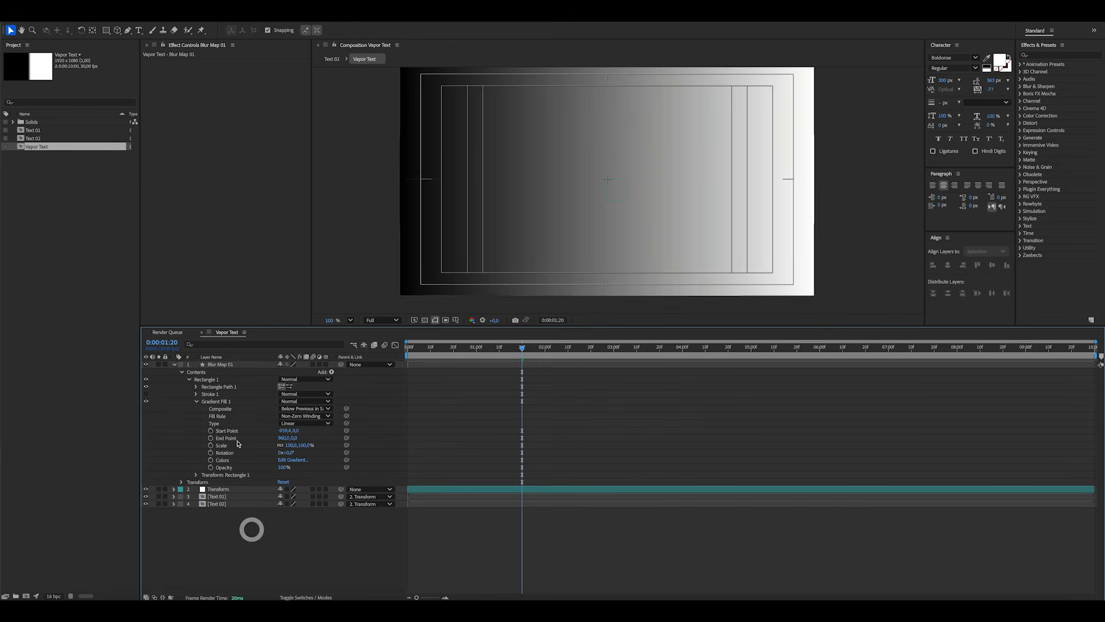
pyautogui.click(236, 439)
pyautogui.press('Home')
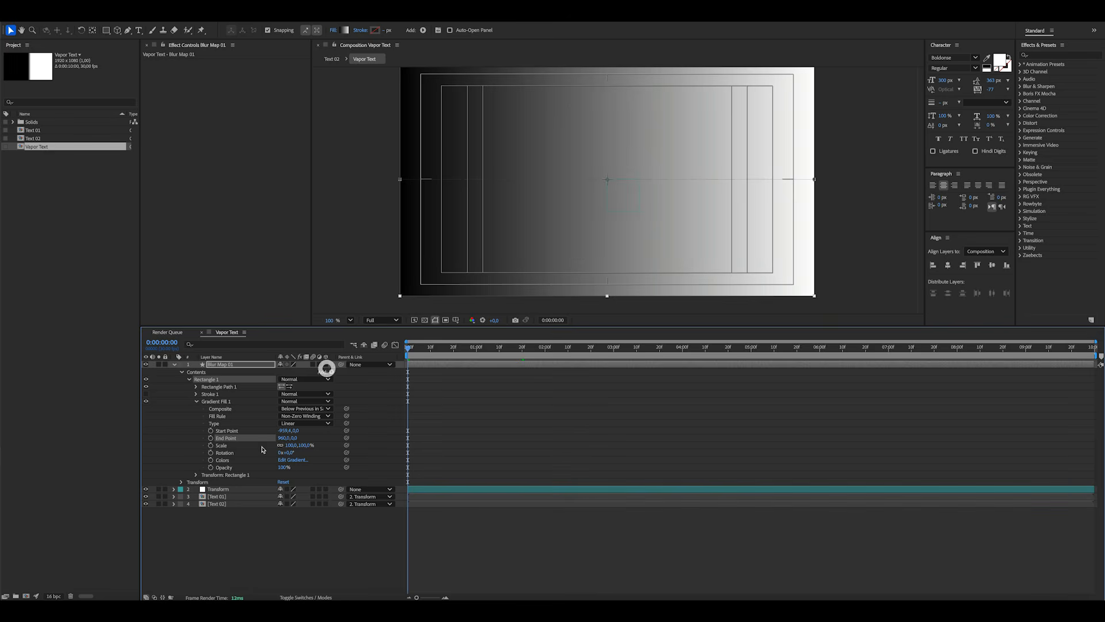
pyautogui.click(211, 439)
pyautogui.click(284, 438)
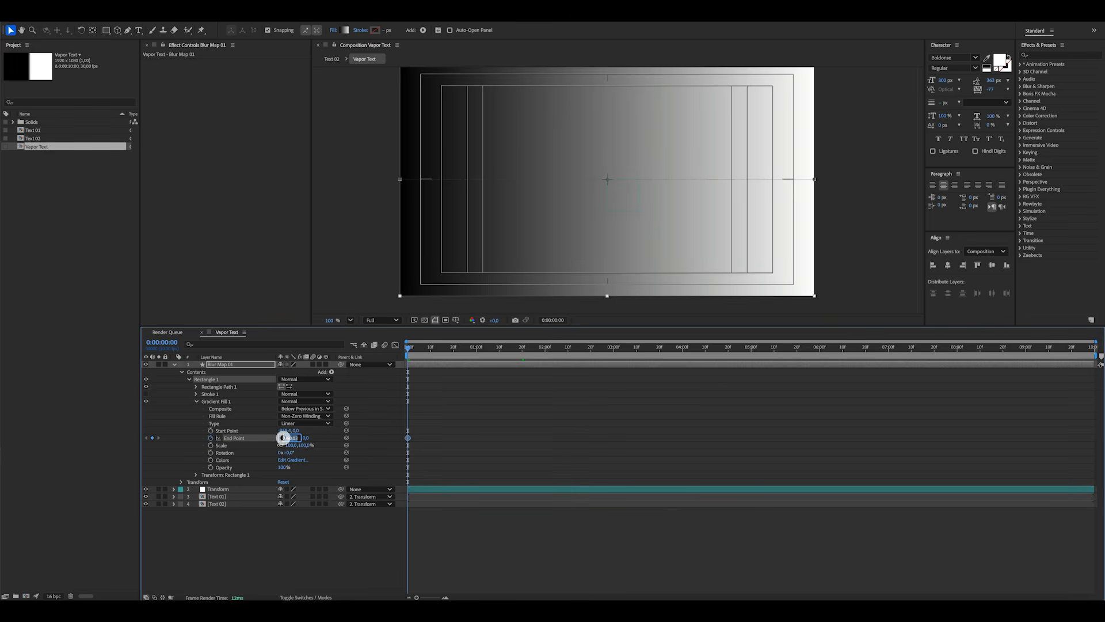
pyautogui.press('Return')
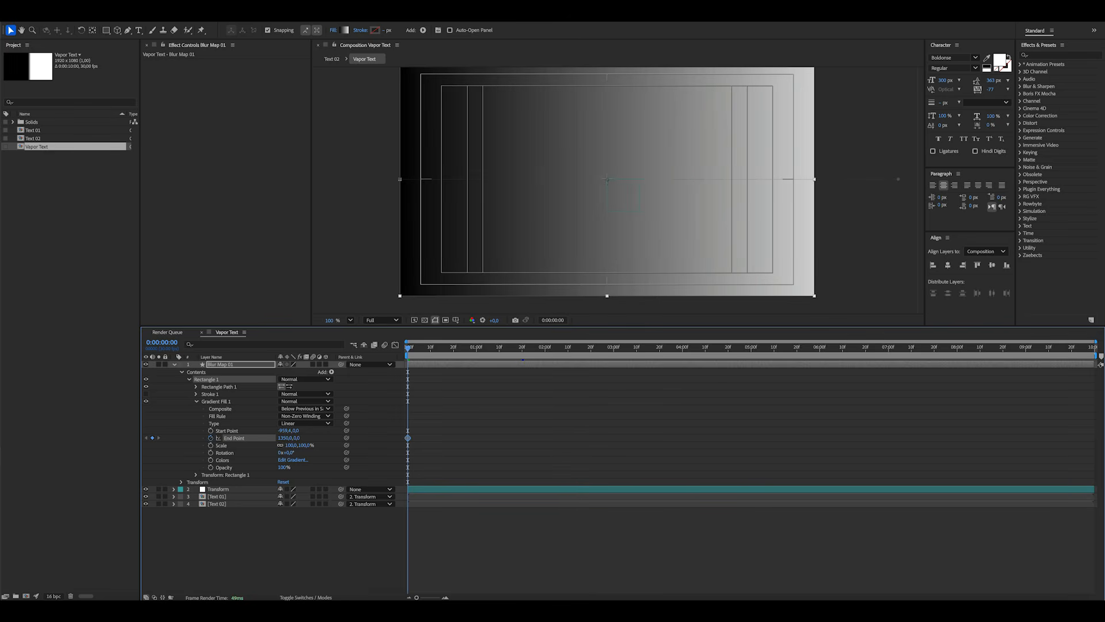
pyautogui.hotkey('ctrl', 'z')
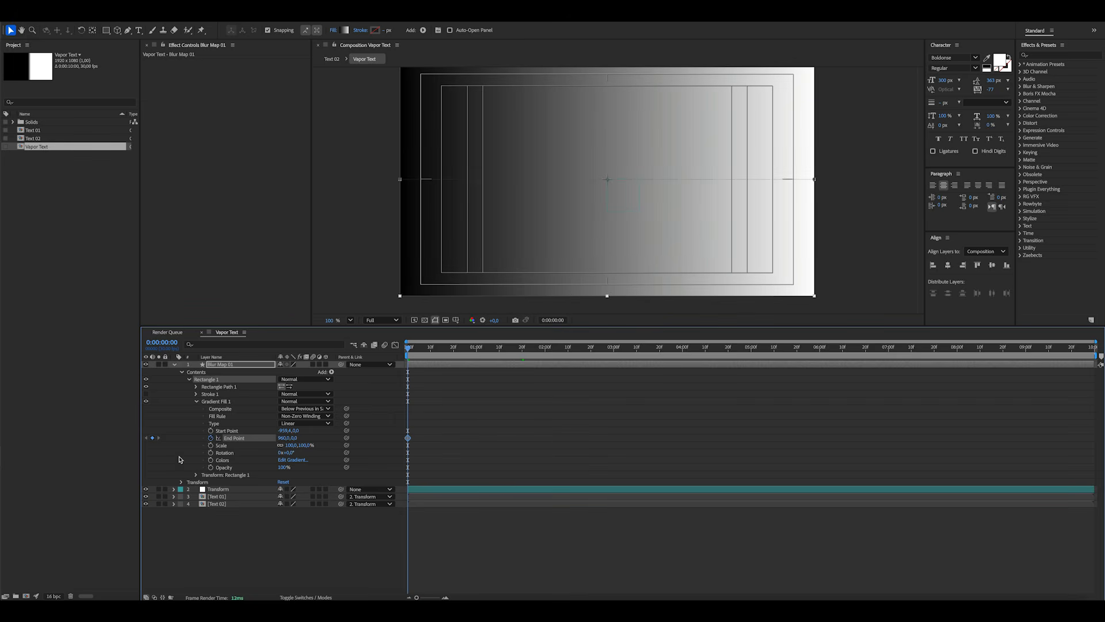
pyautogui.click(211, 438)
# Keyframe the gradient's Start Point X at -1350 on the first frame and at -360 on 0:00:03:00
pyautogui.click(211, 431)
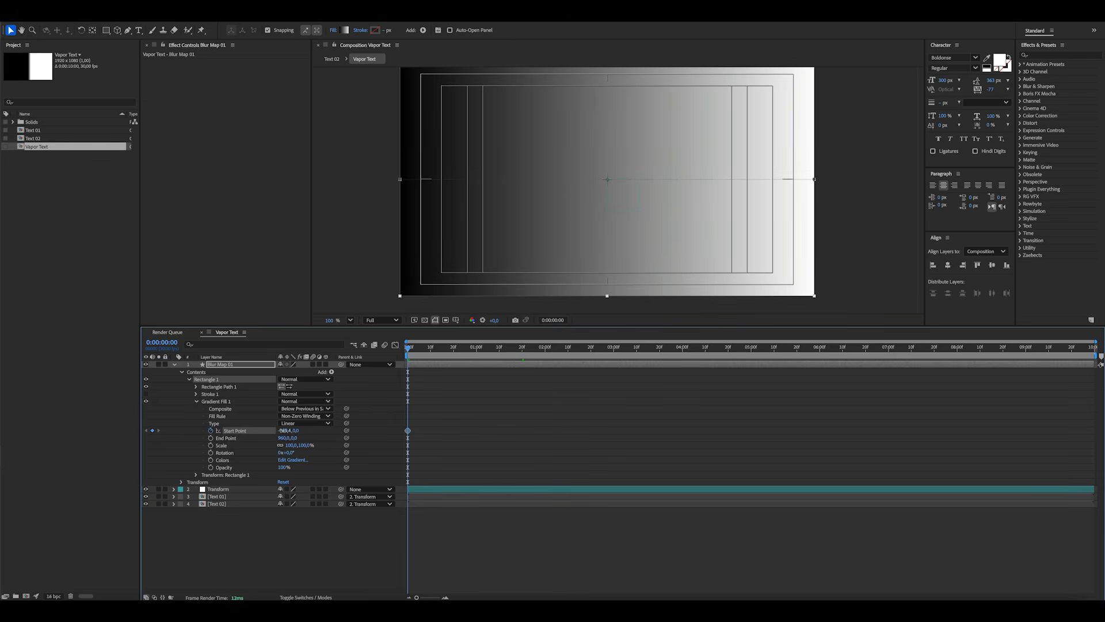
pyautogui.click(286, 431)
pyautogui.write('-1350')
pyautogui.press('Return')
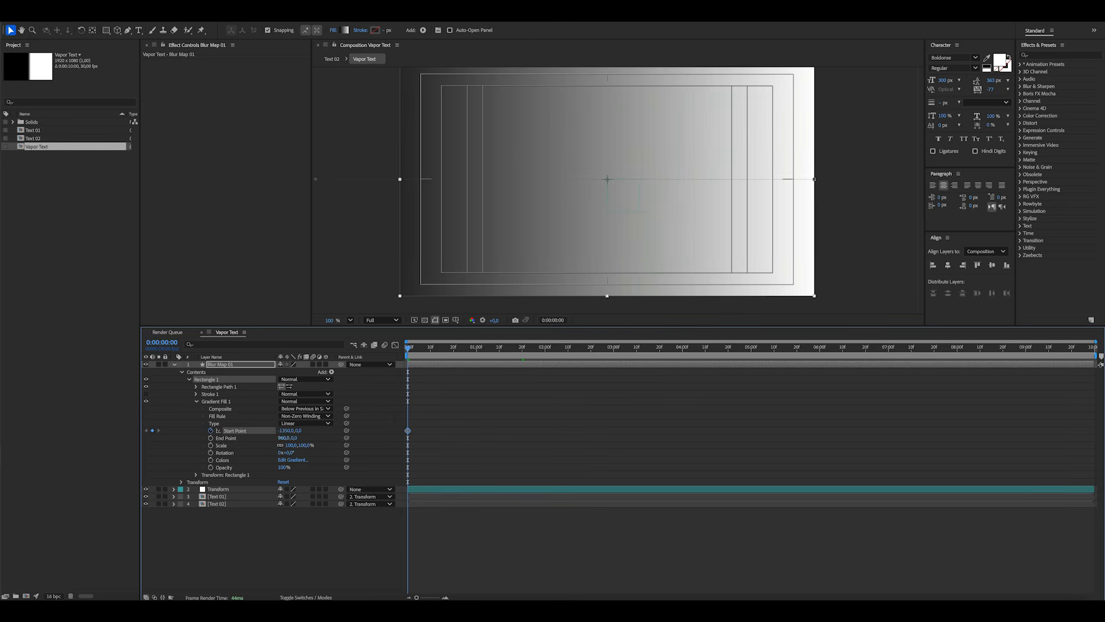
pyautogui.click(613, 348)
pyautogui.click(286, 432)
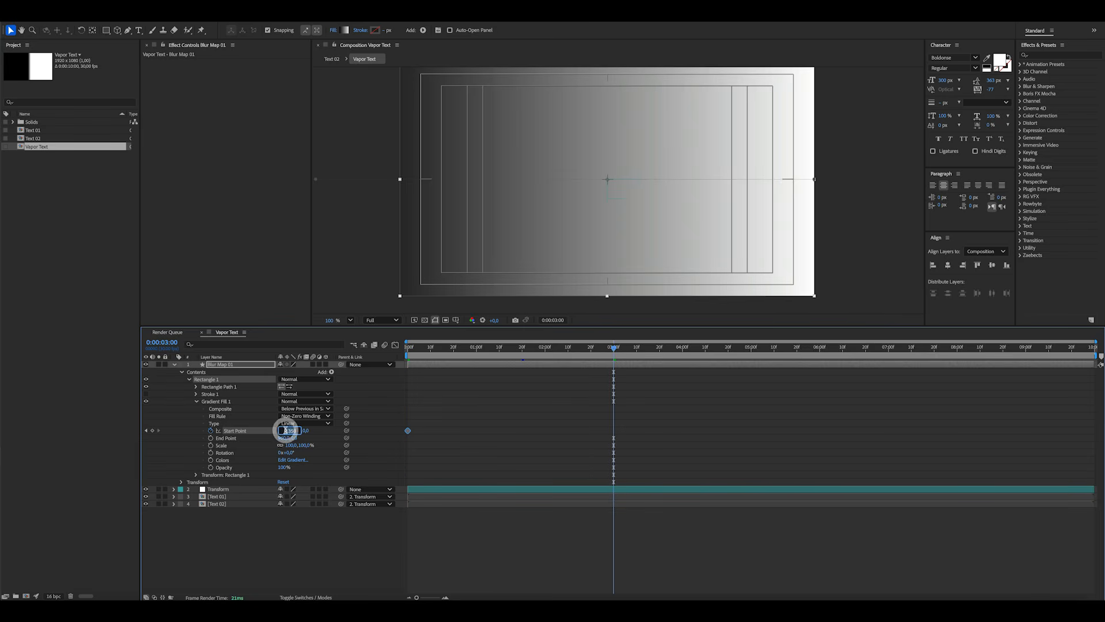
pyautogui.press('Return')
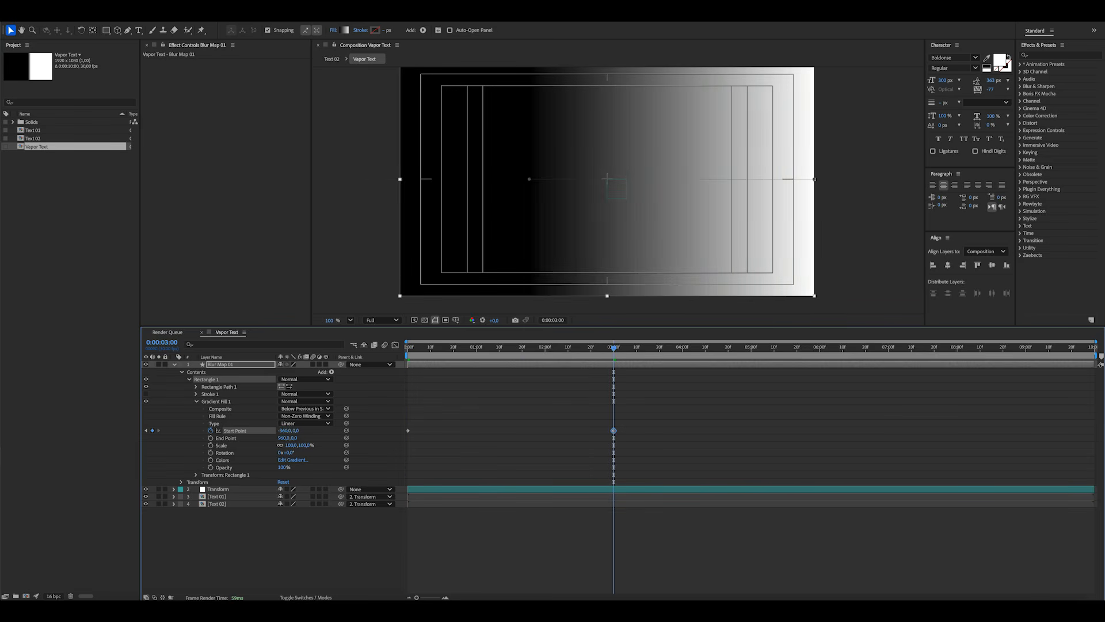
# Shape the Start Point keyframes' speed graph into a long ease-out, close the graph and collapse the Blur Map 01 layer
pyautogui.click(247, 433)
pyautogui.click(394, 345)
pyautogui.moveTo(685, 473); pyautogui.dragTo(468, 563)
pyautogui.click(321, 562)
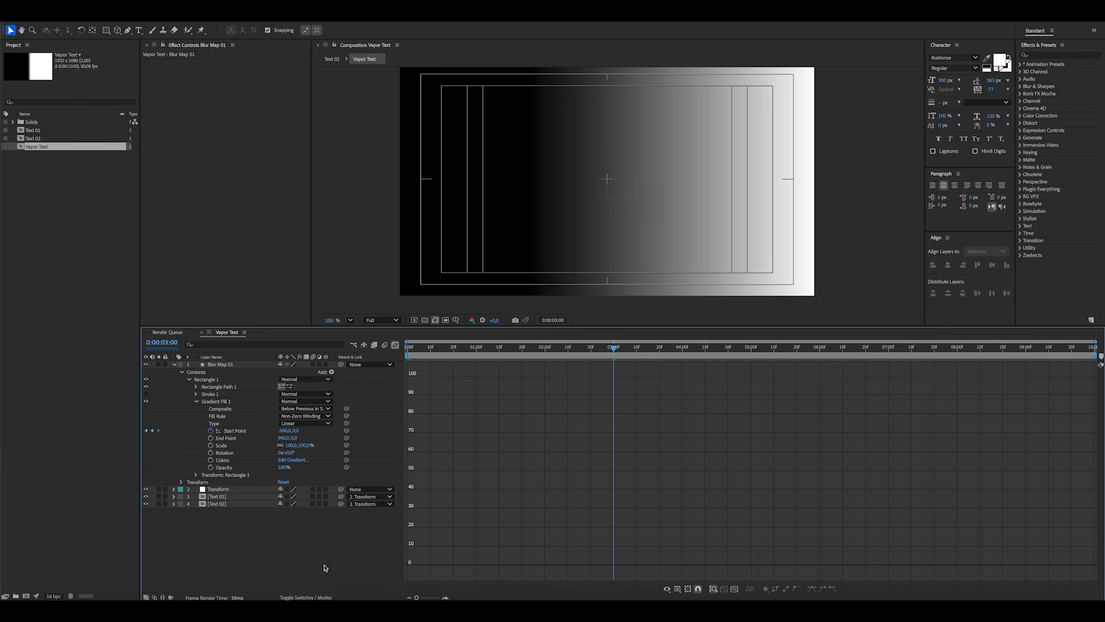
pyautogui.click(313, 541)
pyautogui.click(174, 364)
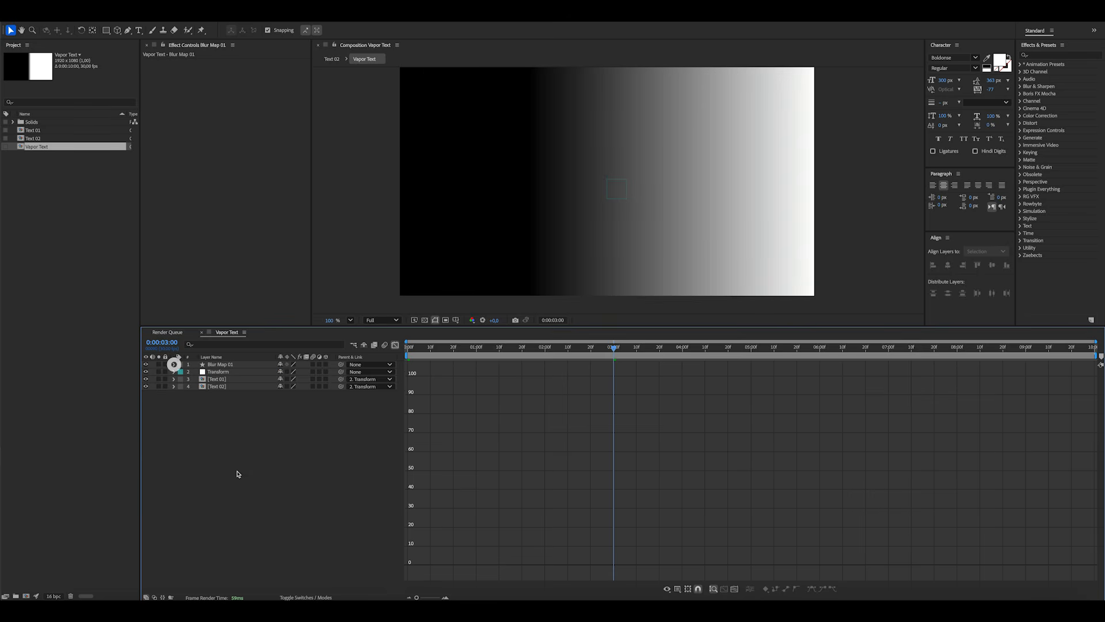
pyautogui.click(252, 487)
pyautogui.click(395, 345)
# Scrub back to 0:00:02:21 and duplicate the Blur Map 01 layer
pyautogui.click(608, 348)
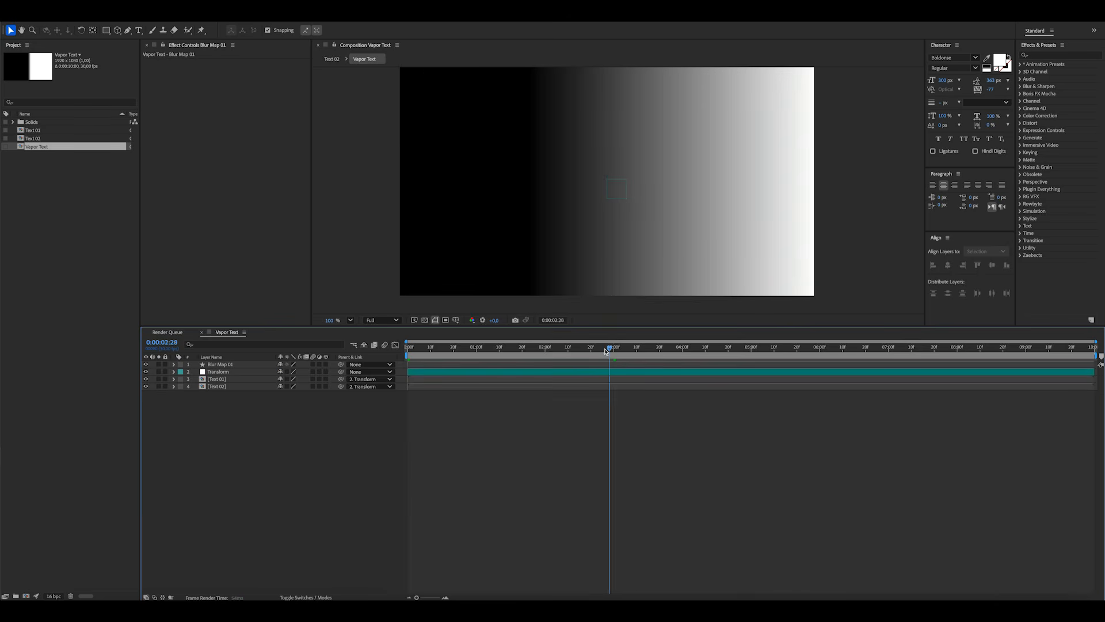
pyautogui.moveTo(606, 350); pyautogui.dragTo(592, 375)
pyautogui.click(587, 375)
pyautogui.click(251, 469)
pyautogui.click(237, 364)
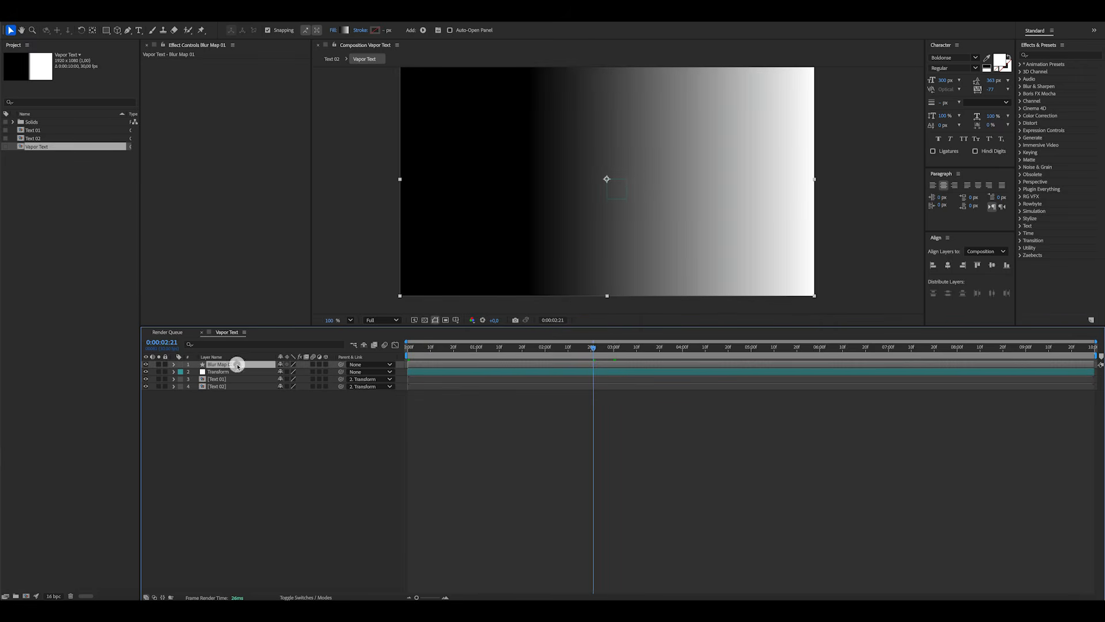
pyautogui.hotkey('ctrl', 'd')
# Set the duplicated blur map's rotation to 180° and hide both Blur Map layers
pyautogui.press('r')
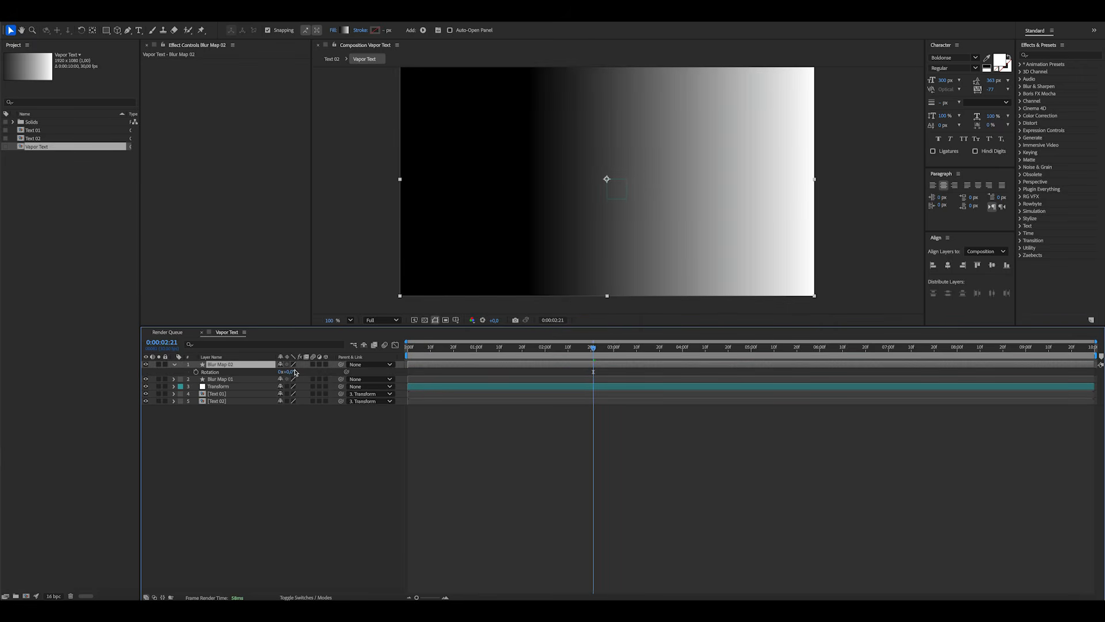
pyautogui.click(292, 371)
pyautogui.write('180')
pyautogui.press('Return')
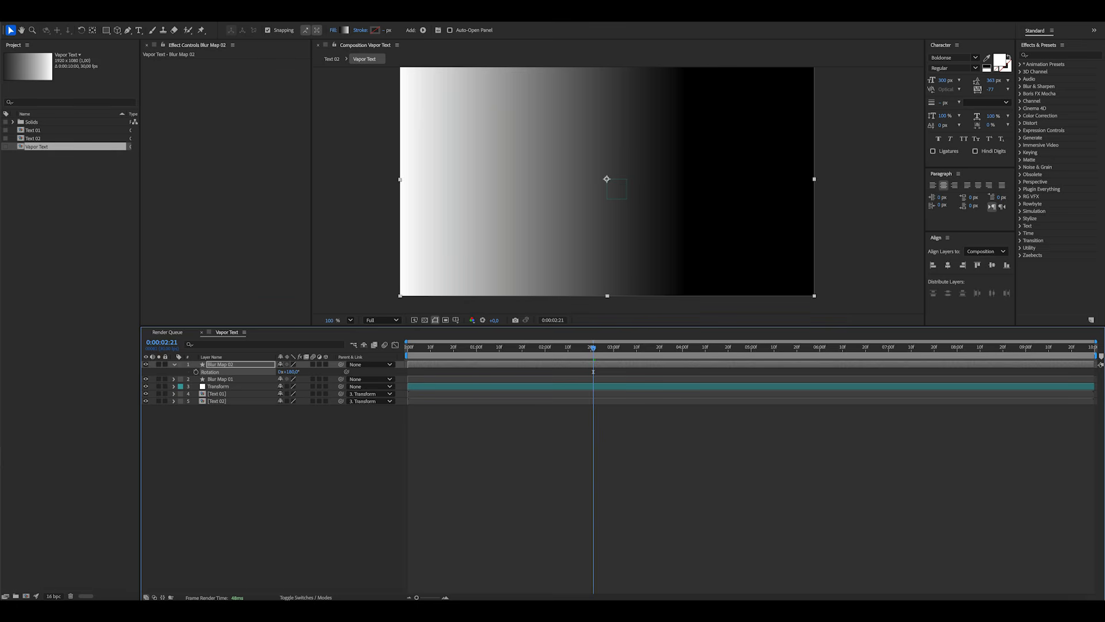
pyautogui.click(213, 447)
pyautogui.click(175, 364)
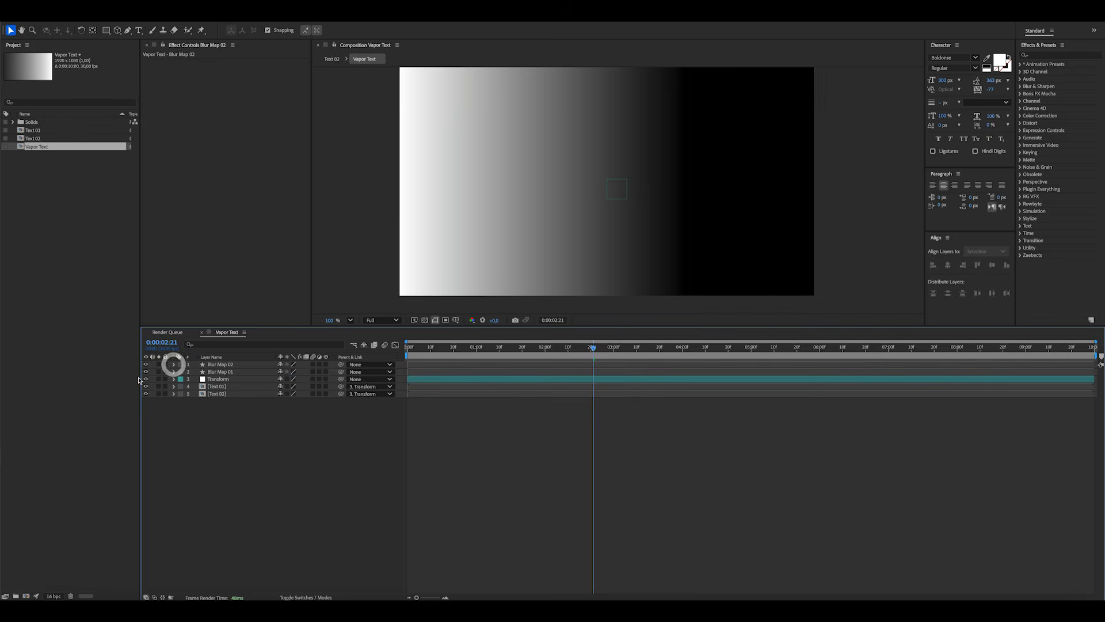
pyautogui.moveTo(145, 373); pyautogui.dragTo(147, 364)
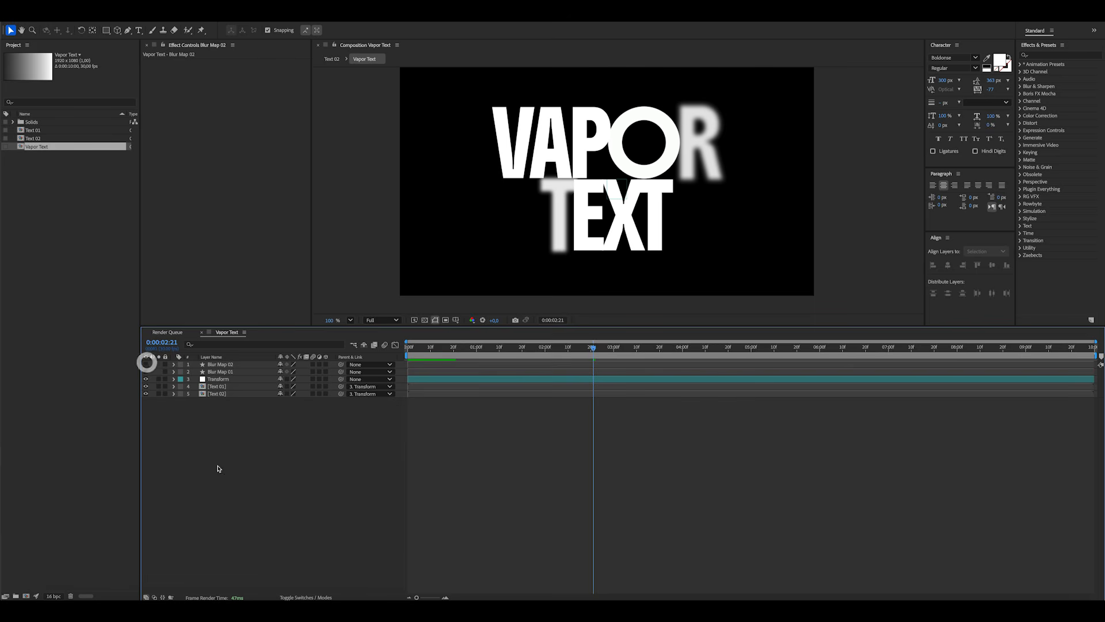
# Search the effects for camera and apply Camera Lens Blur to the Text 01 layer
pyautogui.click(224, 387)
pyautogui.click(1064, 56)
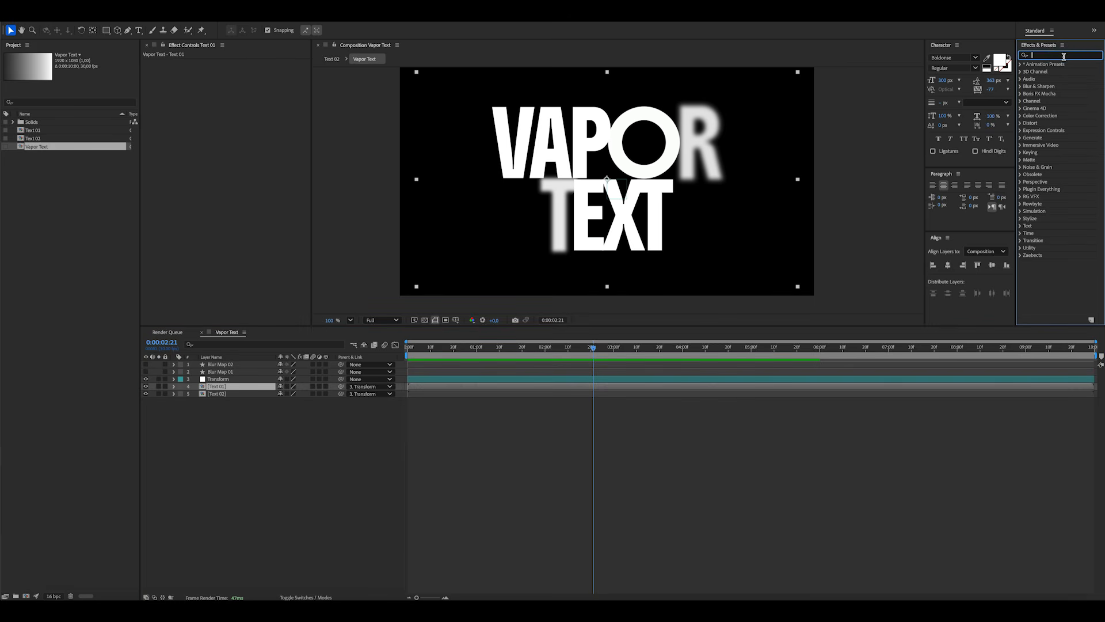
pyautogui.write('camera')
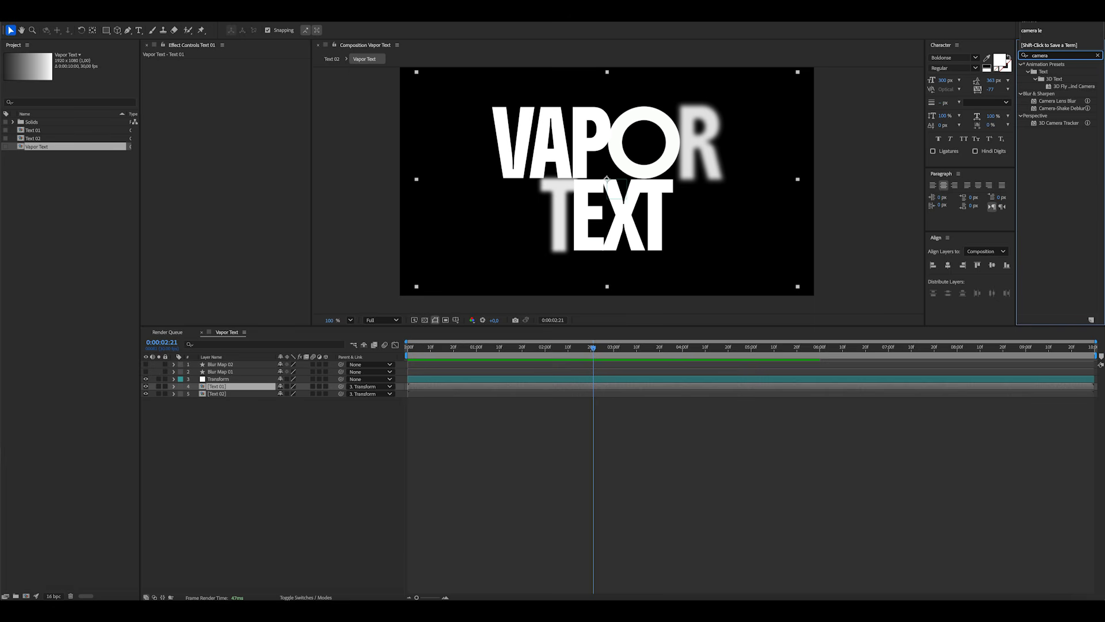
pyautogui.click(1074, 170)
pyautogui.moveTo(1052, 103); pyautogui.dragTo(234, 385)
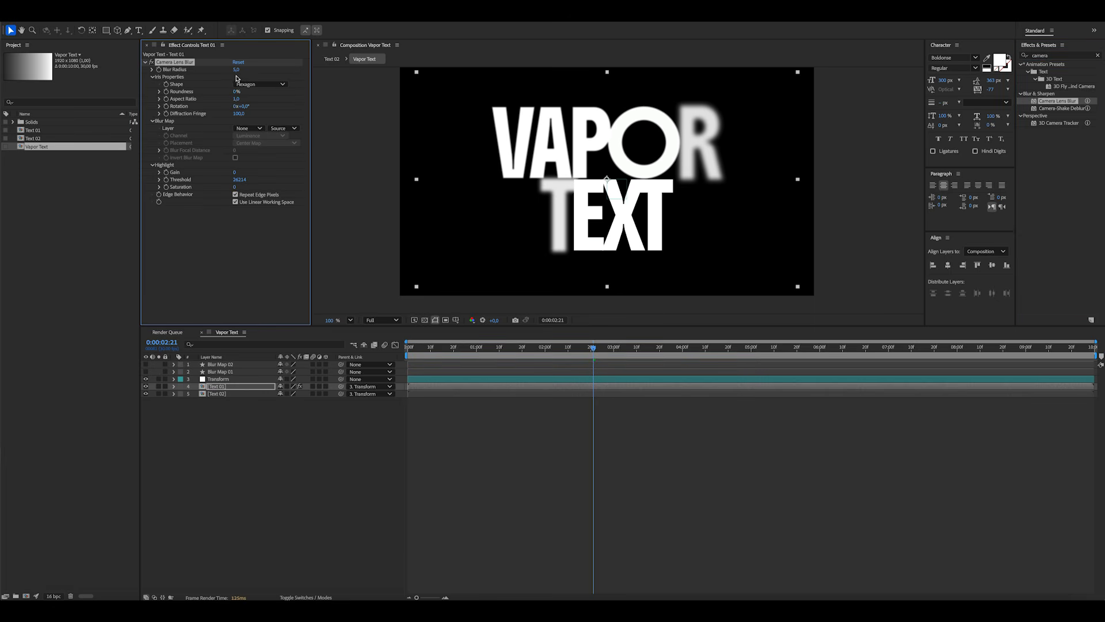
# Set Text 01's Camera Lens Blur radius to 85 and use Blur Map 01 with Effects & Masks as its blur map
pyautogui.click(236, 70)
pyautogui.write('85')
pyautogui.click(248, 128)
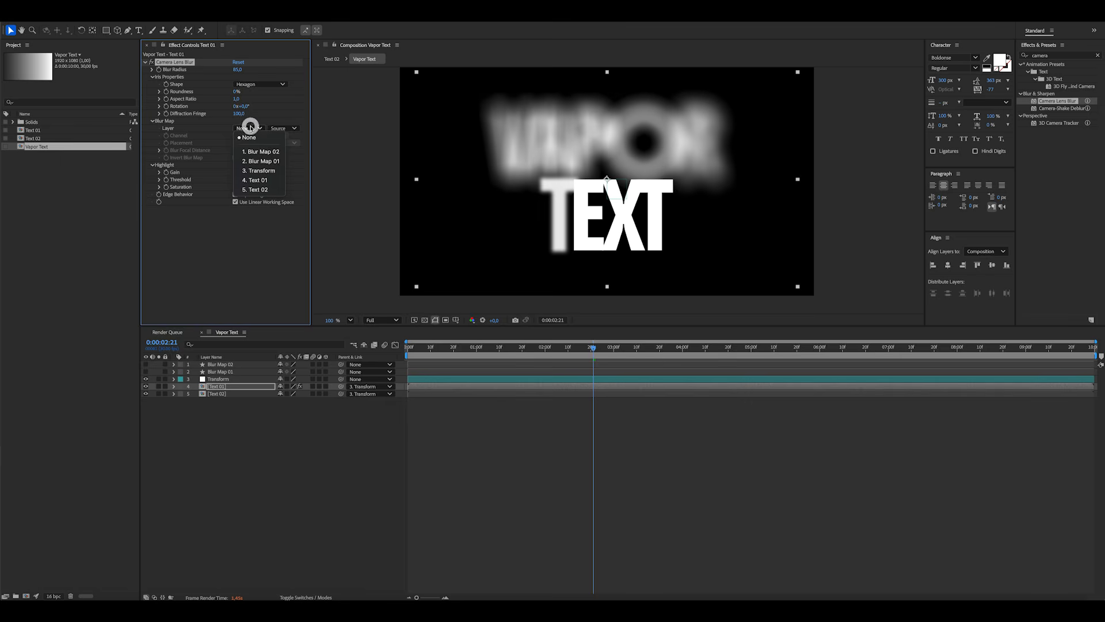
pyautogui.click(254, 158)
pyautogui.click(286, 130)
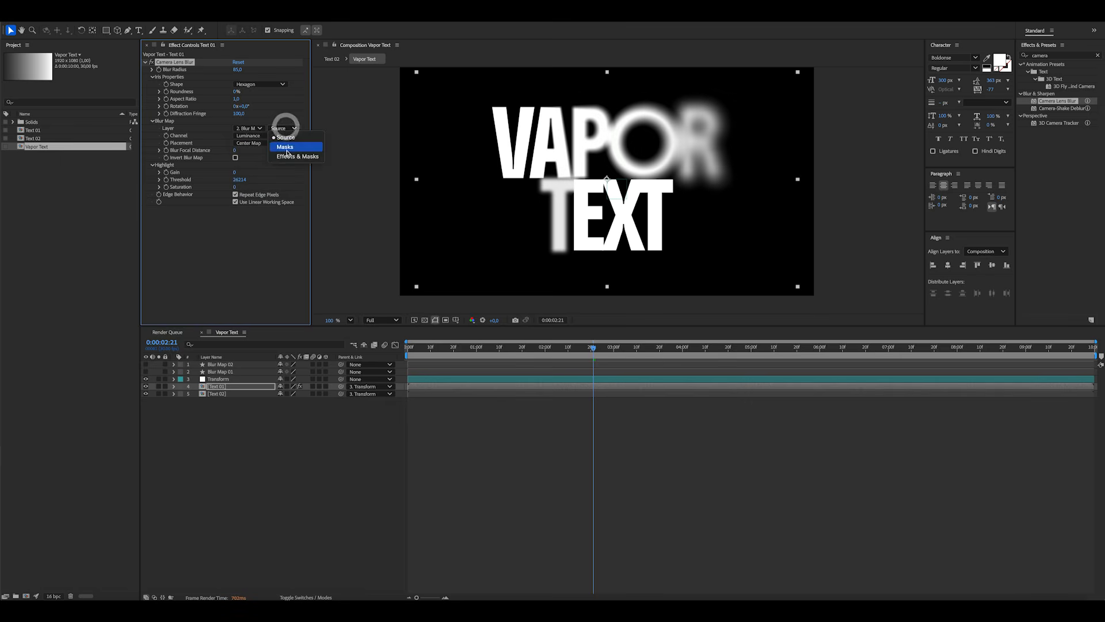
pyautogui.click(283, 156)
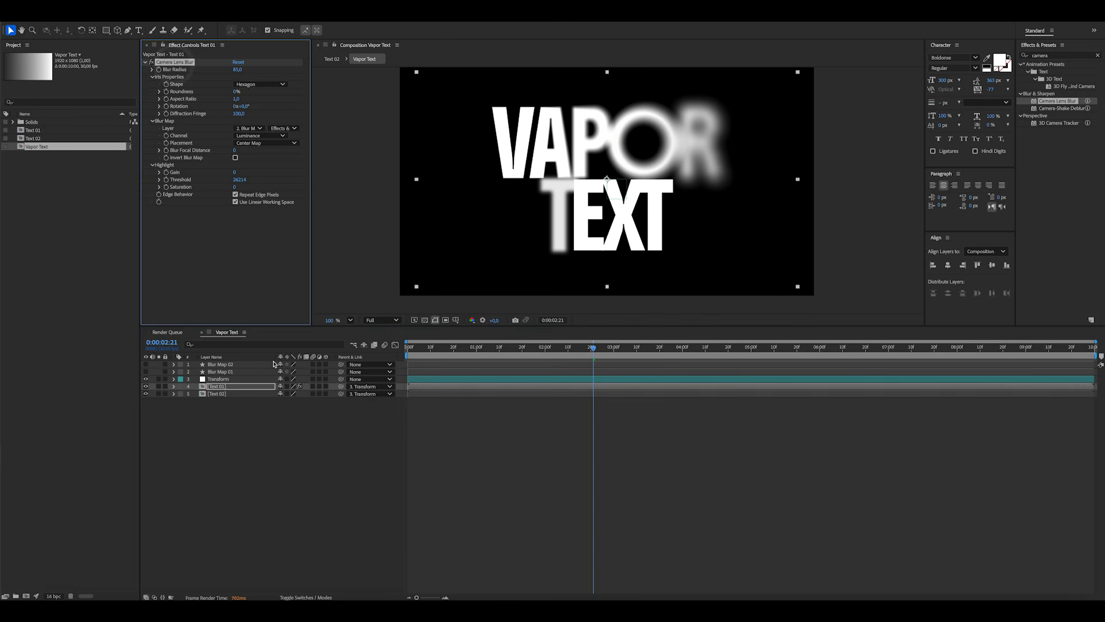
# Paste the Camera Lens Blur onto the Text 02 layer and switch its blur map layer to Blur Map 02
pyautogui.click(236, 394)
pyautogui.hotkey('ctrl', 'v')
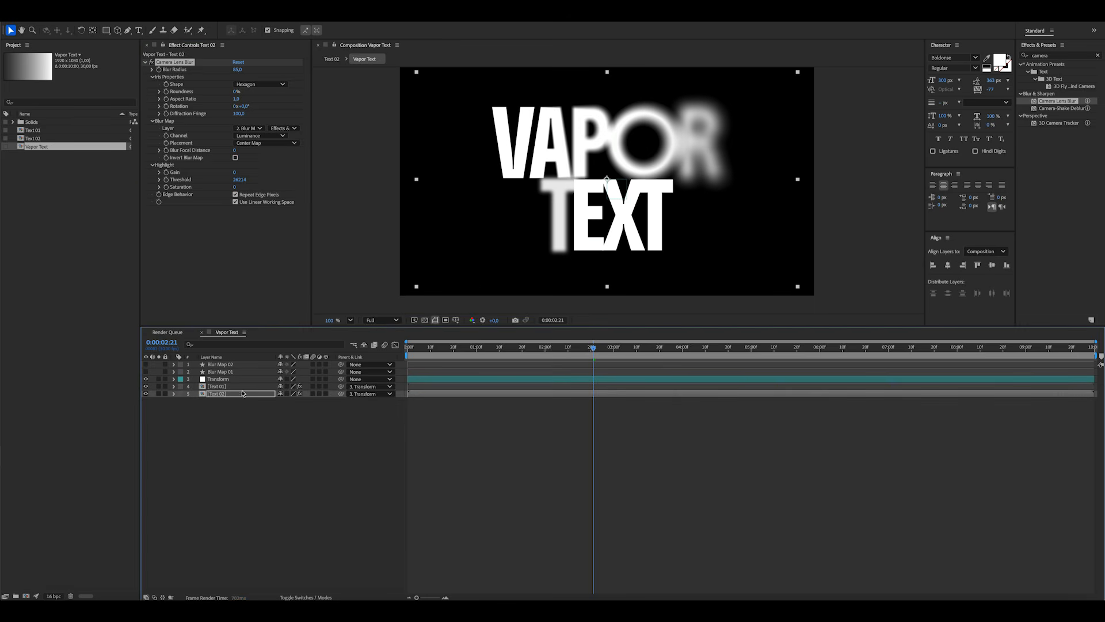
pyautogui.click(249, 127)
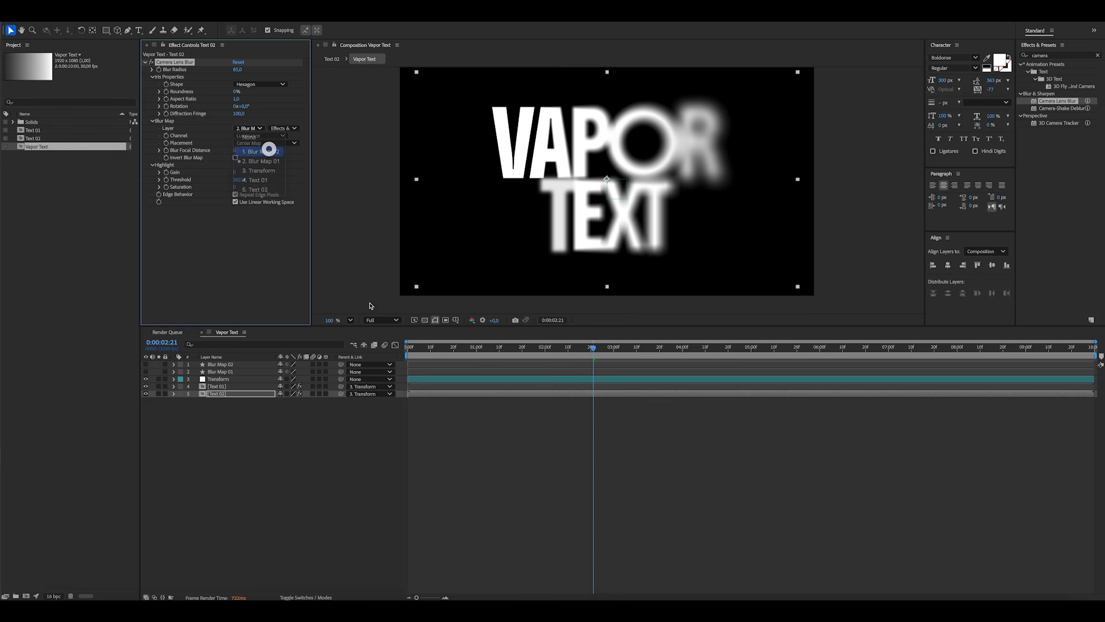
pyautogui.click(253, 148)
pyautogui.click(263, 471)
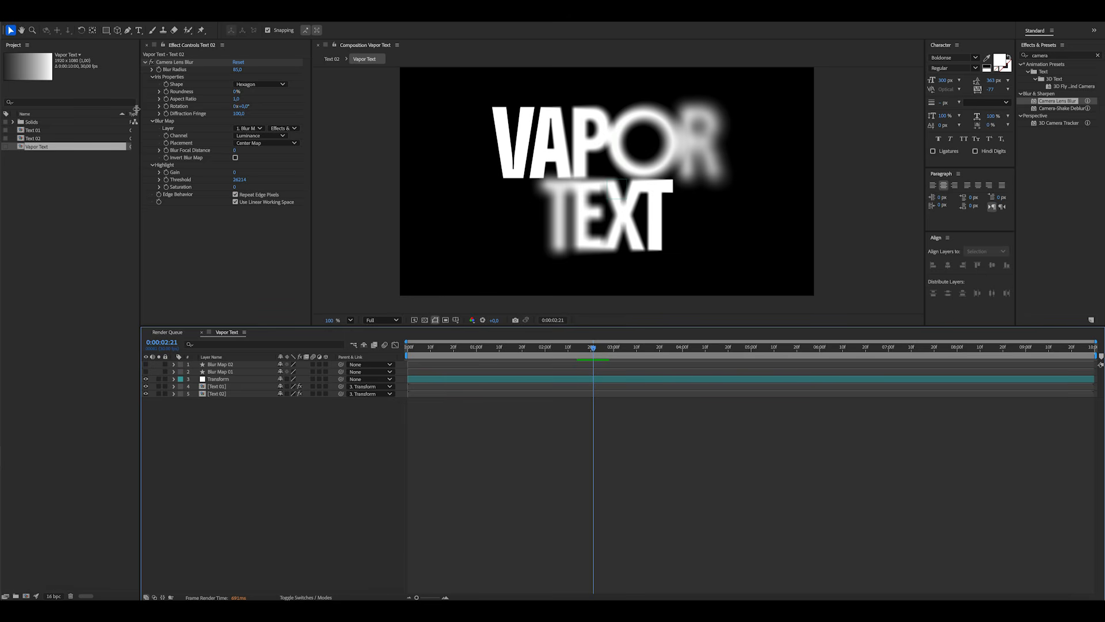
# Change the rectangle shape fill from a linear gradient to a solid color and set it to black, 000000
pyautogui.click(106, 29)
pyautogui.click(269, 31)
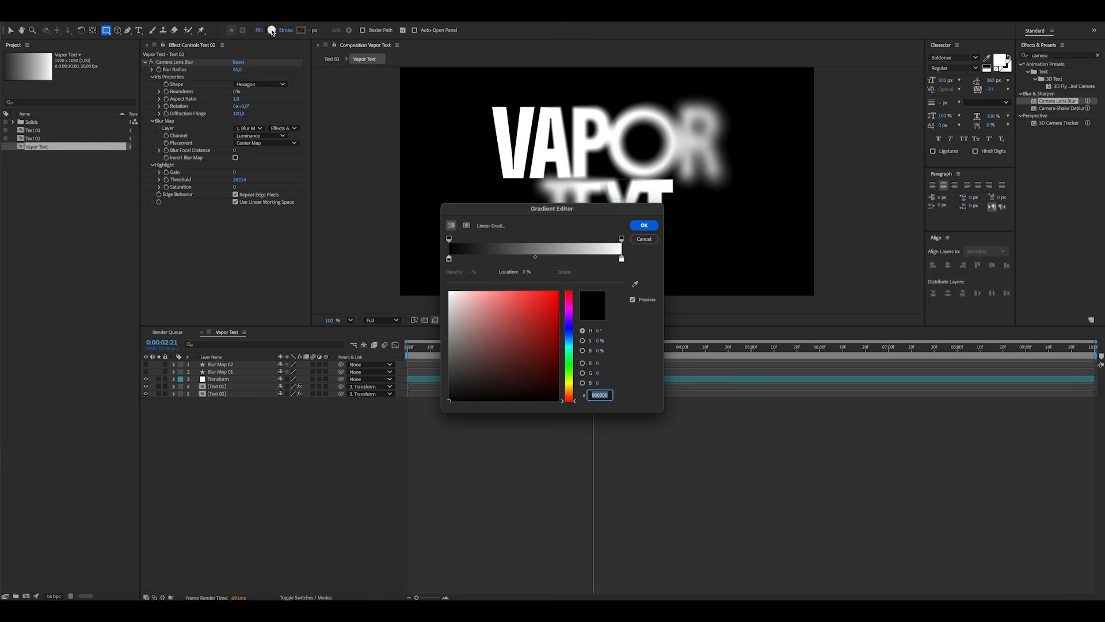
pyautogui.press('Return')
pyautogui.click(259, 30)
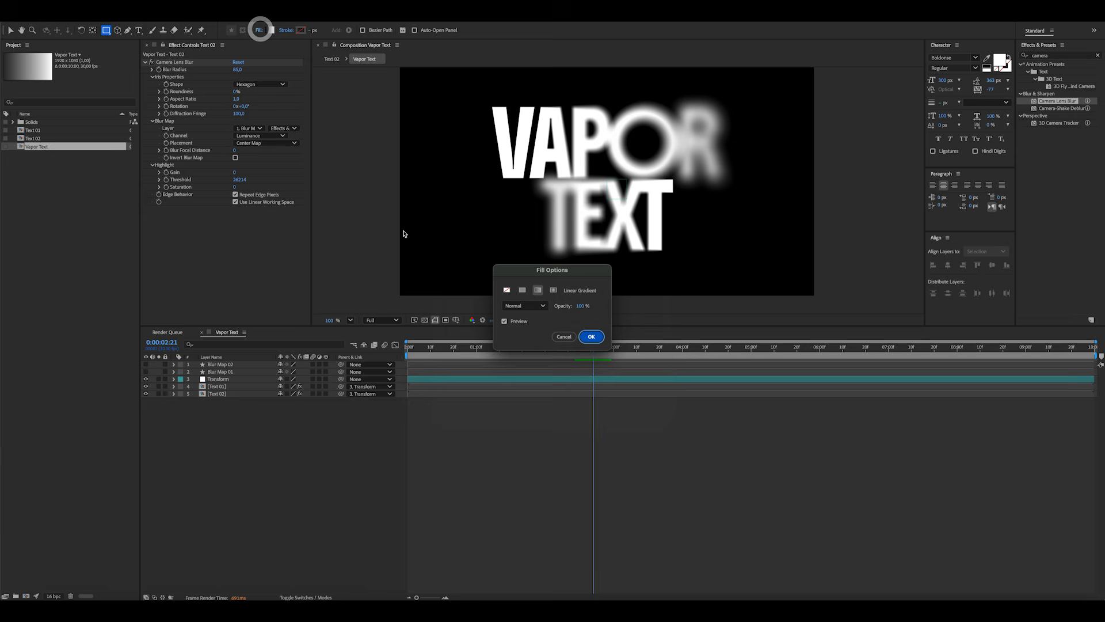
pyautogui.click(522, 290)
pyautogui.click(592, 336)
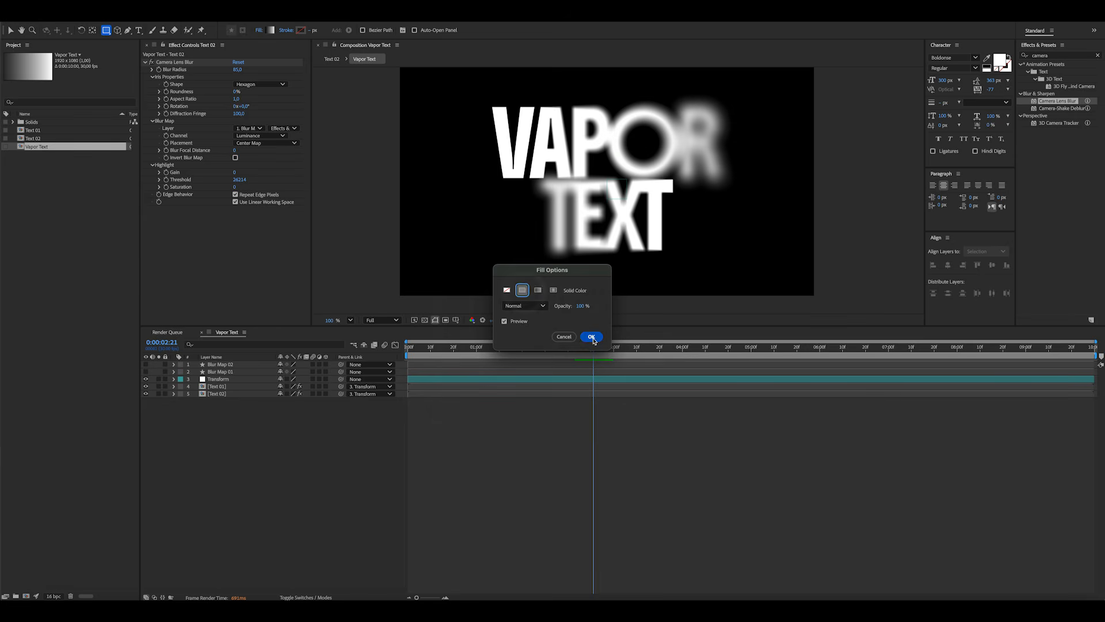
pyautogui.click(270, 30)
pyautogui.moveTo(354, 369); pyautogui.dragTo(152, 527)
pyautogui.click(440, 335)
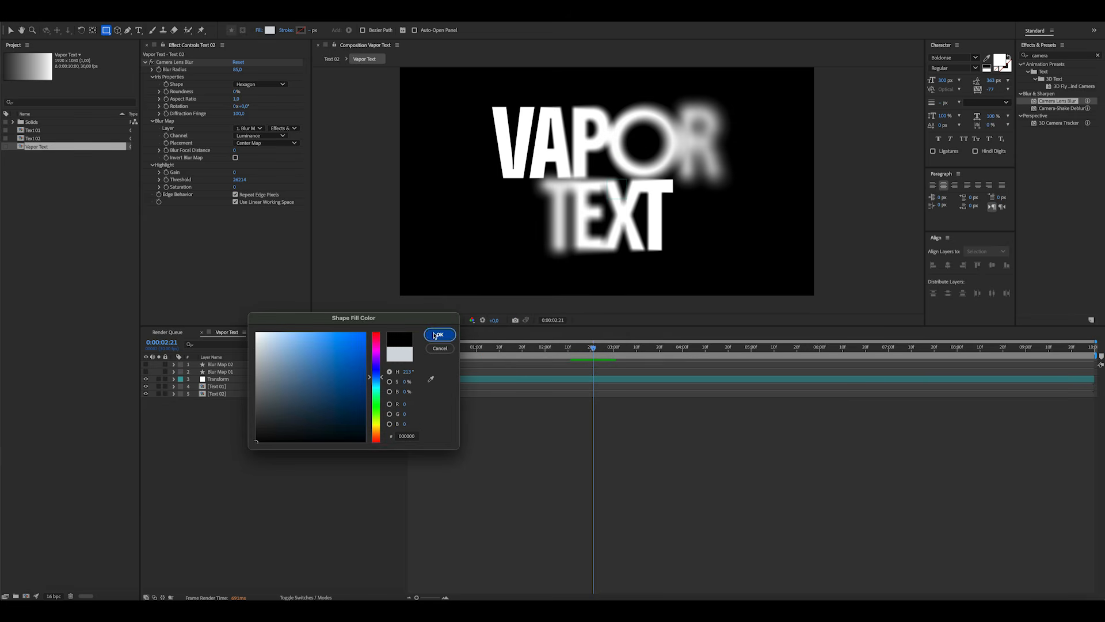
# Create a full-frame black rectangle layer, move it beneath all other layers, rename it BG and collapse it
pyautogui.doubleClick(109, 29)
pyautogui.press('v')
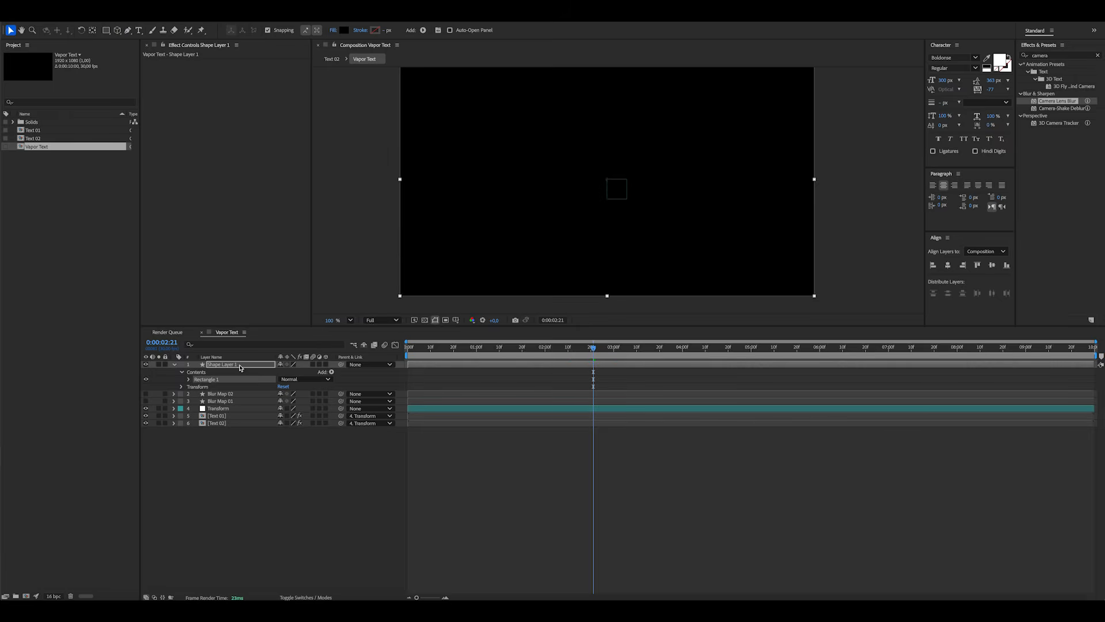
pyautogui.moveTo(242, 368); pyautogui.dragTo(229, 460)
pyautogui.press('Return')
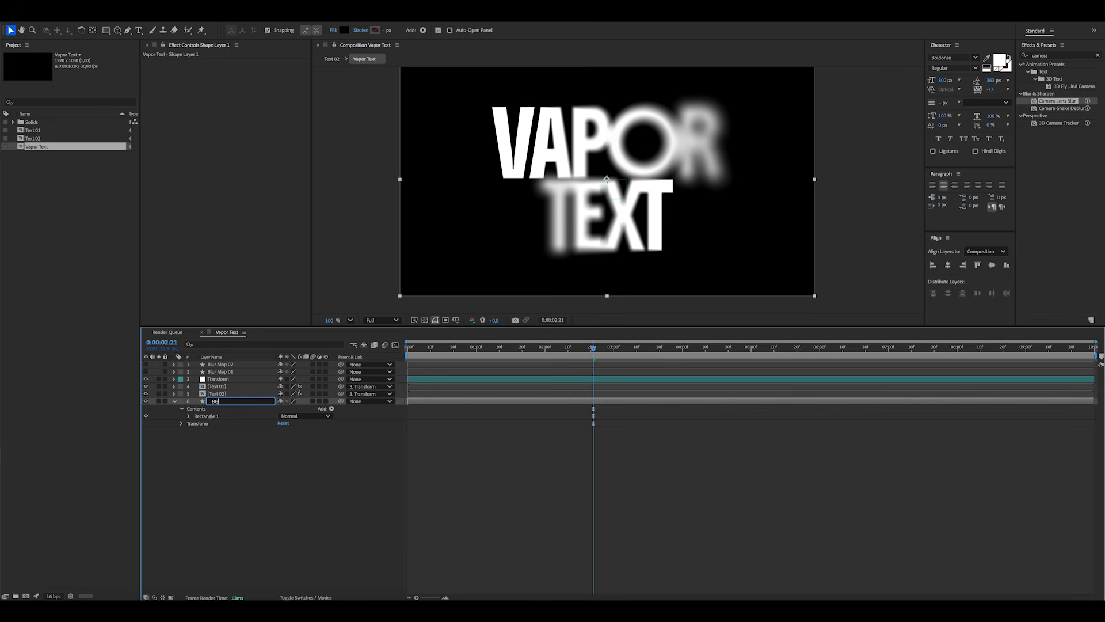
pyautogui.press('Return')
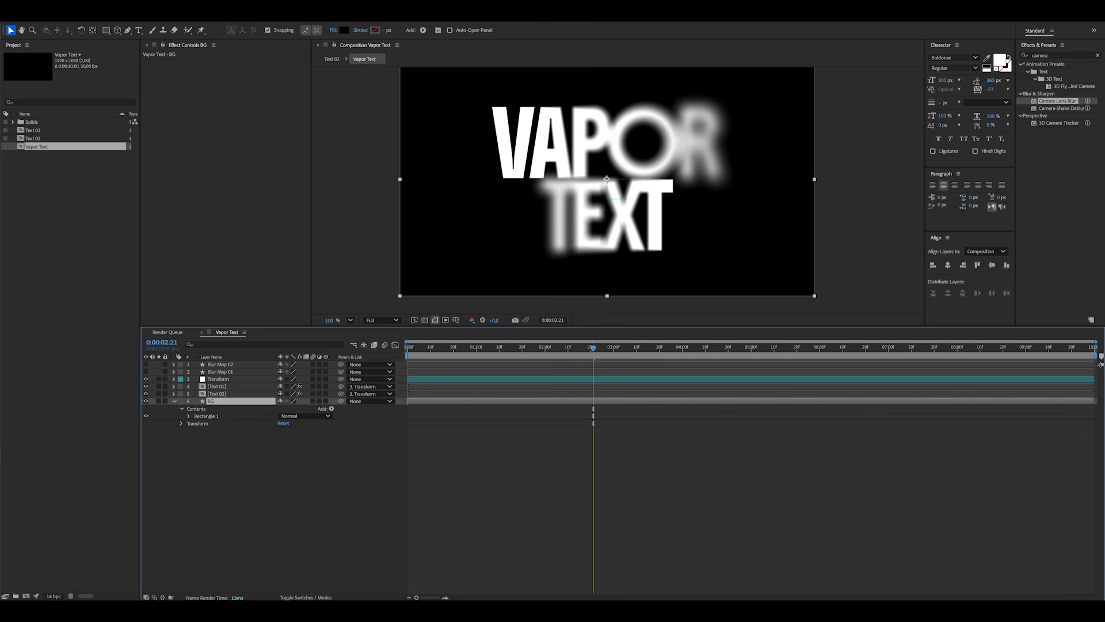
pyautogui.click(175, 401)
pyautogui.click(227, 454)
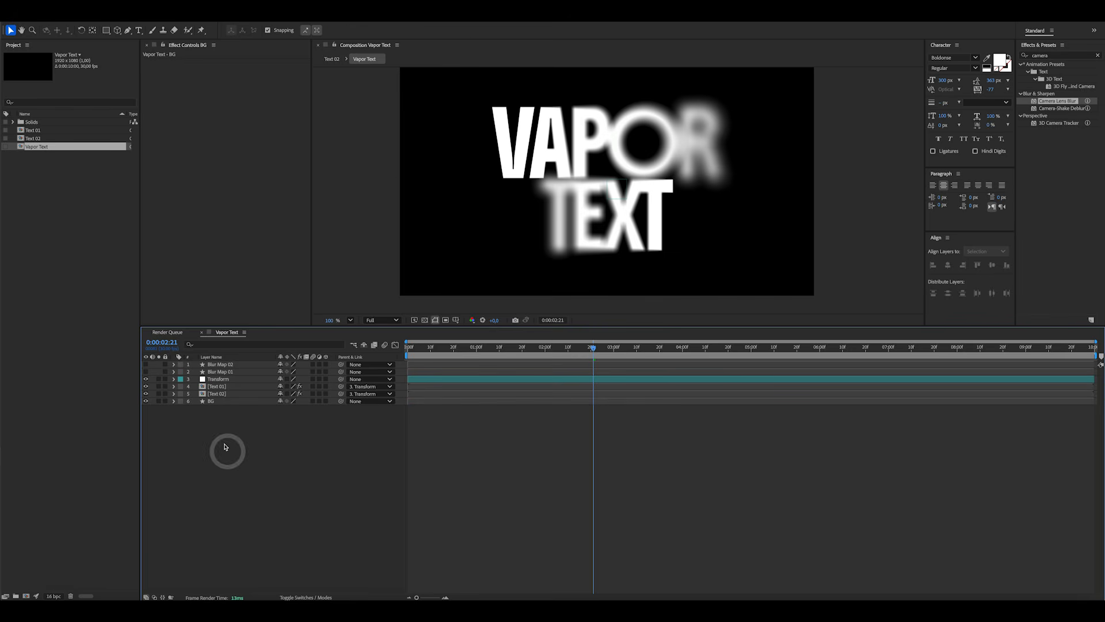
# Create another full-frame rectangle layer, rename it Noise, place it between Transform and Text 01, and collapse it
pyautogui.doubleClick(106, 30)
pyautogui.click(225, 368)
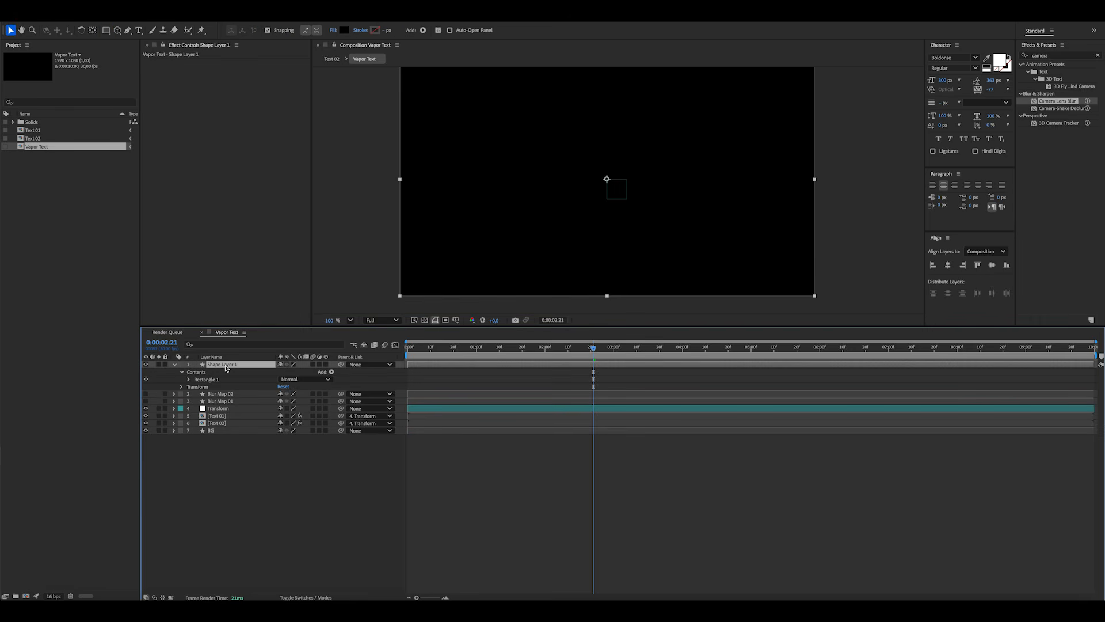
pyautogui.press('Return')
pyautogui.write('Noise')
pyautogui.press('Return')
pyautogui.moveTo(228, 364); pyautogui.dragTo(231, 409)
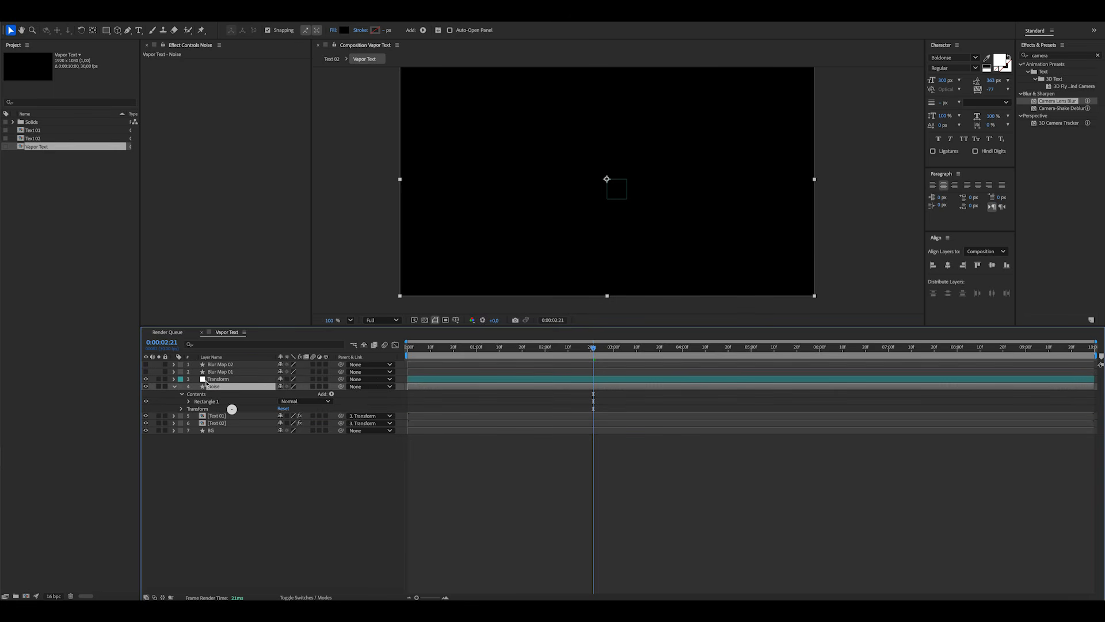
pyautogui.click(173, 386)
pyautogui.click(210, 469)
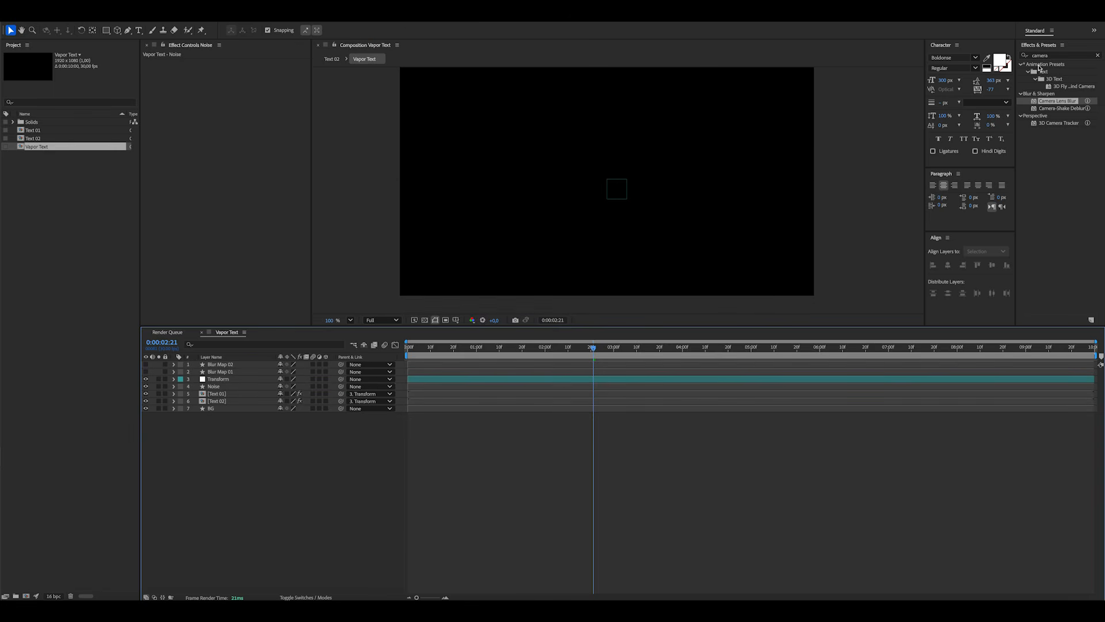
# Search the effects for fractal noise and apply Fractal Noise to the Noise layer
pyautogui.doubleClick(1045, 55)
pyautogui.write('fra')
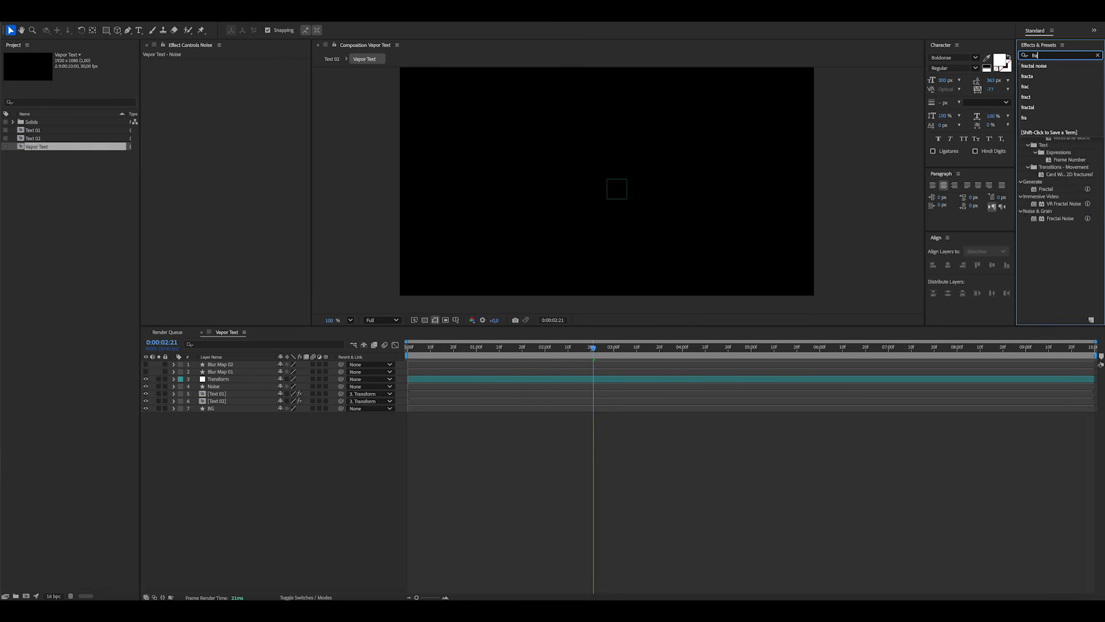
pyautogui.write('ctal noise')
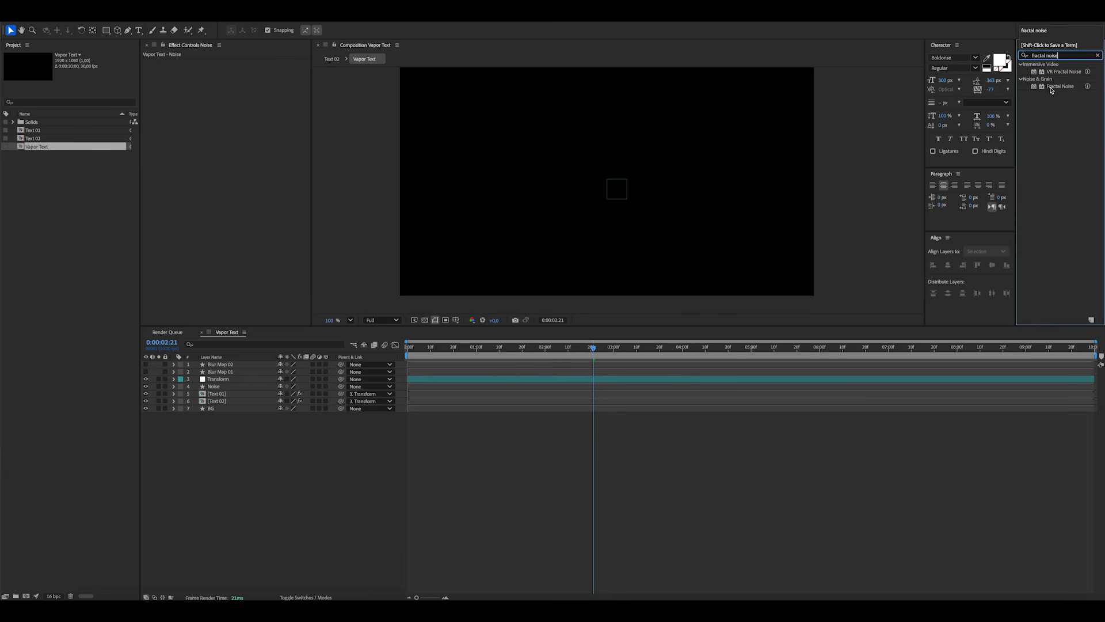
pyautogui.moveTo(1050, 89); pyautogui.dragTo(229, 387)
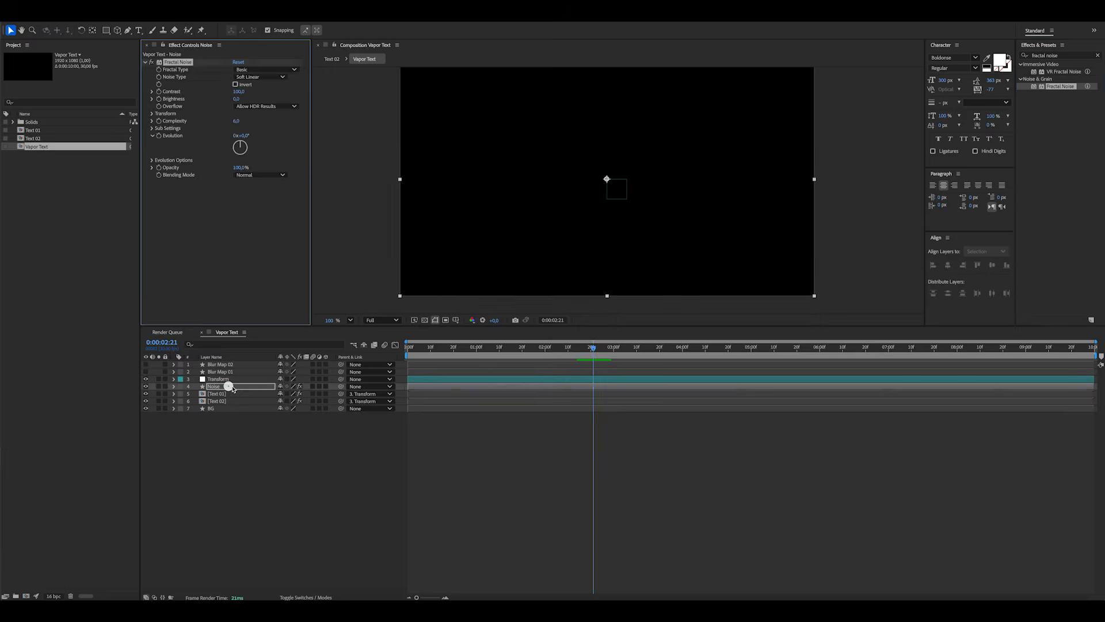
# Set the Fractal Noise type to Swirly and its complexity to 3.1
pyautogui.click(255, 70)
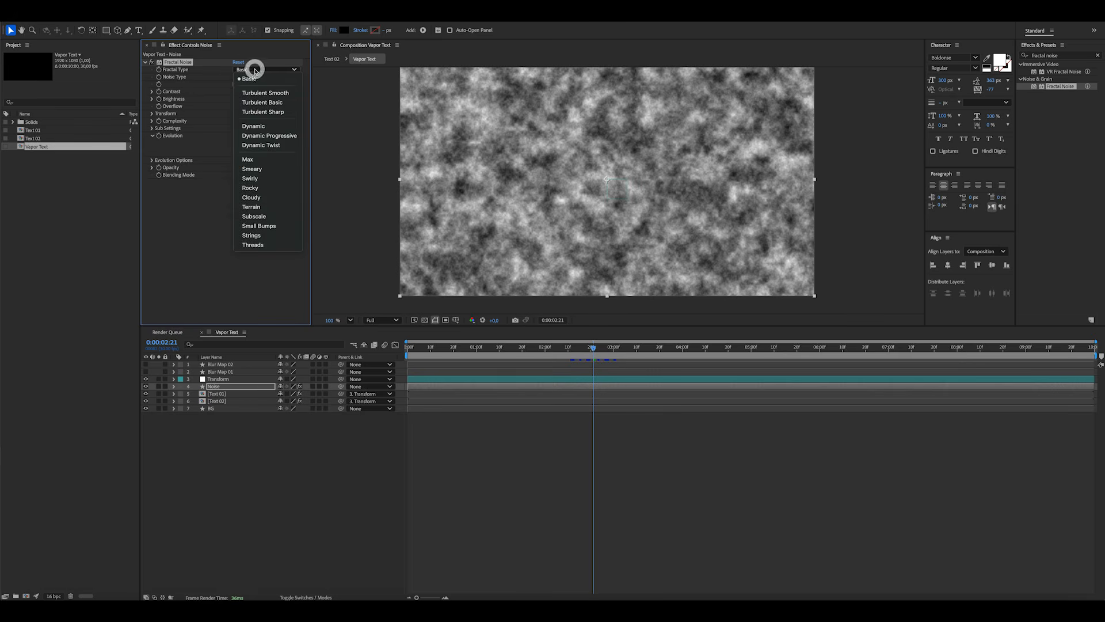
pyautogui.click(258, 175)
pyautogui.click(218, 219)
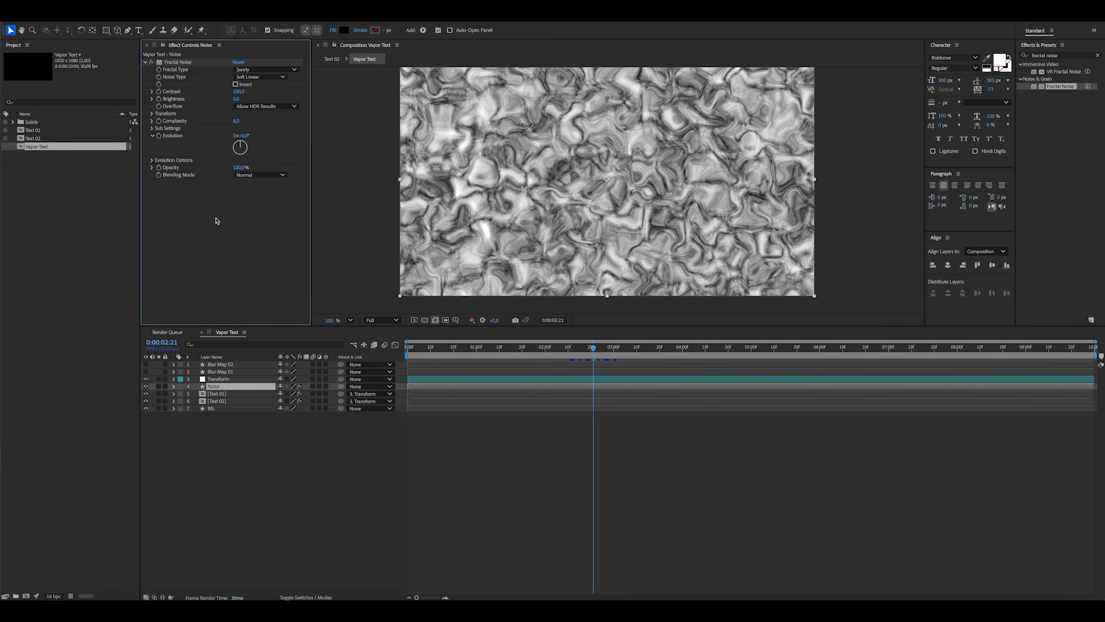
pyautogui.click(238, 122)
pyautogui.write('3')
pyautogui.press('Return')
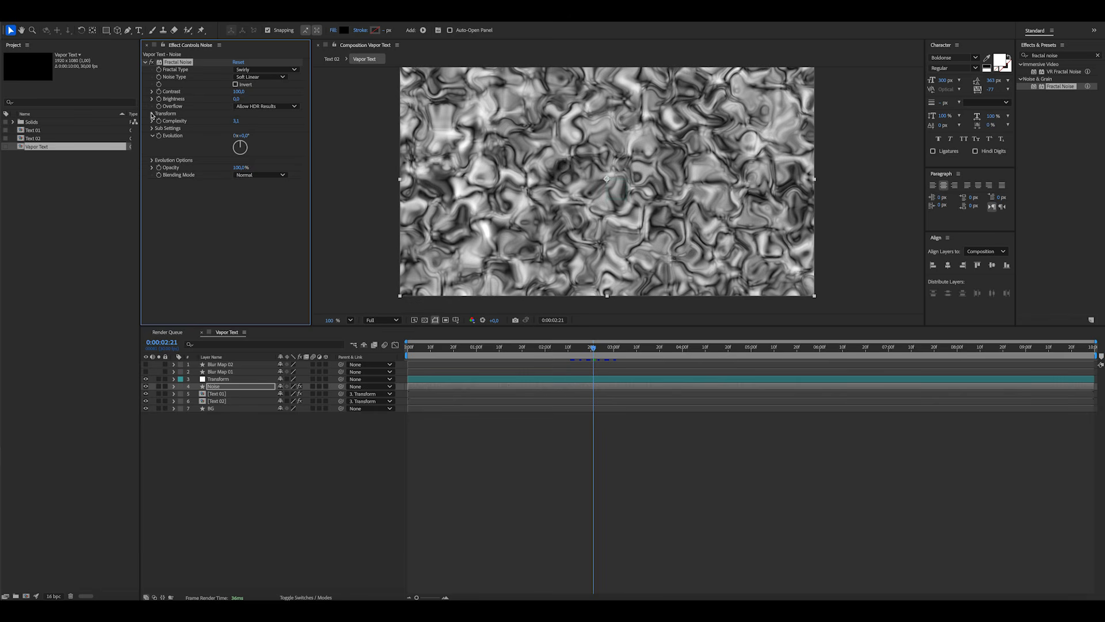
# Expand the Fractal Noise transform settings and set the noise scale to 171
pyautogui.click(153, 114)
pyautogui.click(239, 136)
pyautogui.write('1')
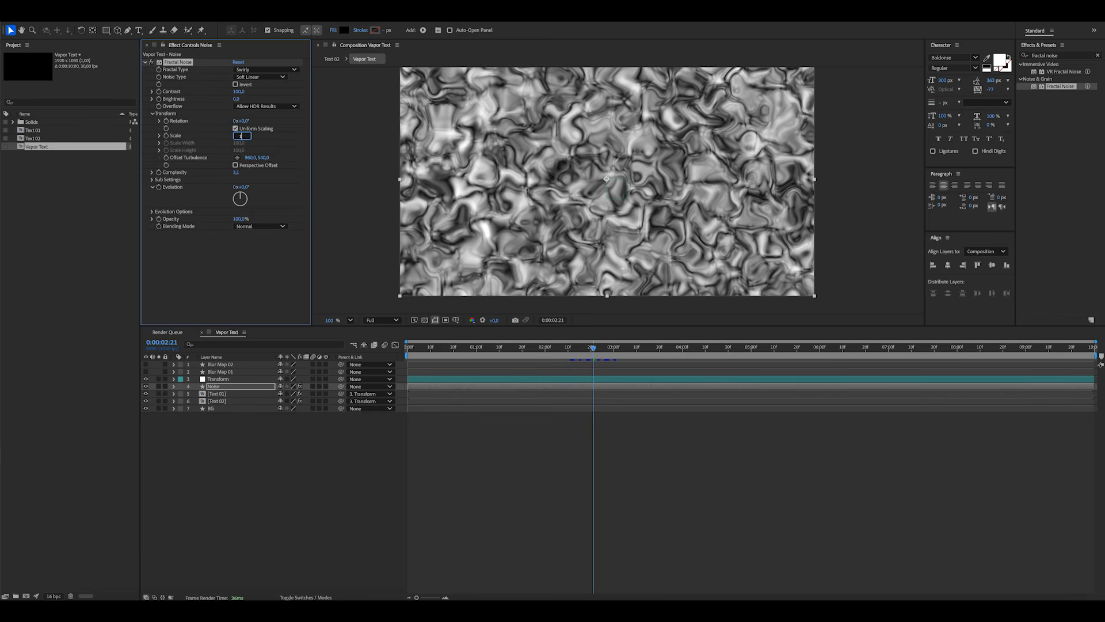
pyautogui.write('71')
pyautogui.press('Return')
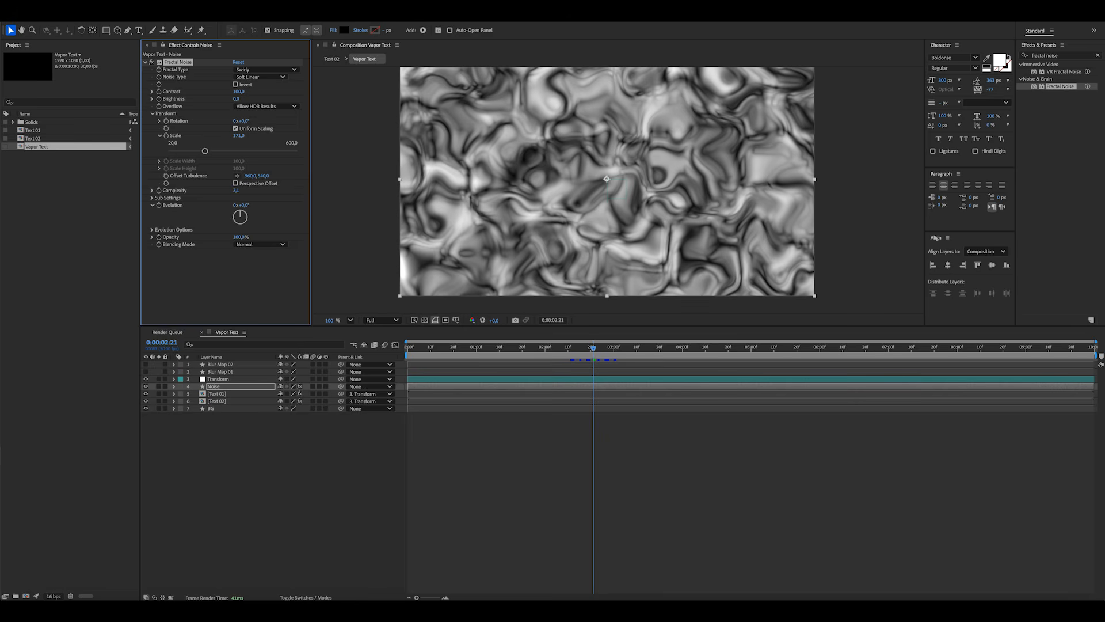
# Add the expression time*120 to the Fractal Noise evolution and collapse the Noise layer
pyautogui.keyDown('alt'); pyautogui.click(160, 208); pyautogui.keyUp('alt')
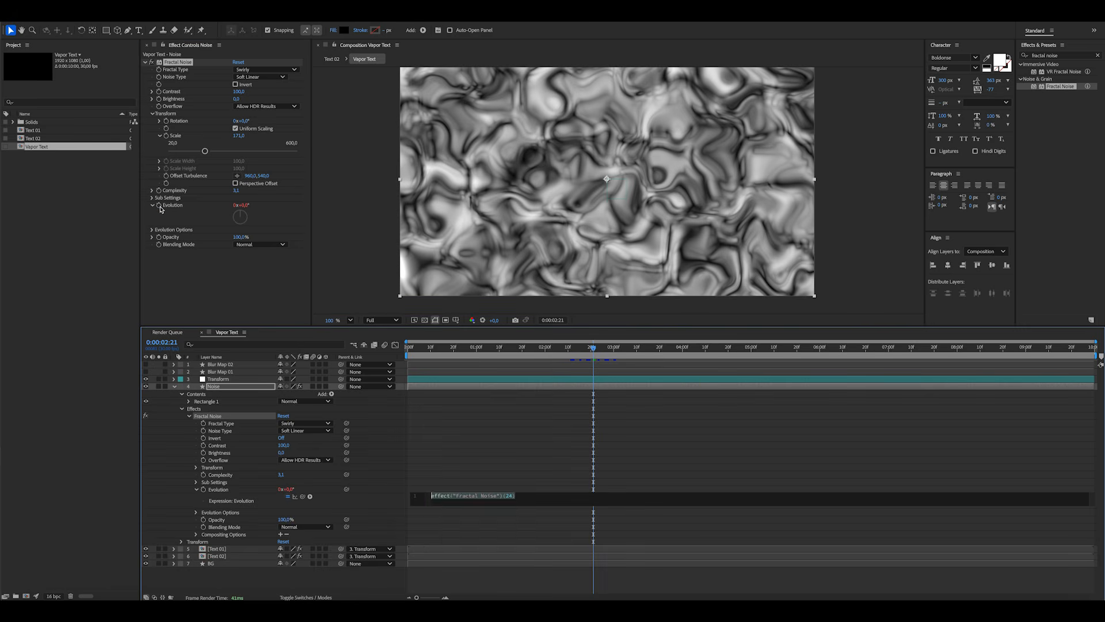
pyautogui.write('time*120')
pyautogui.click(365, 403)
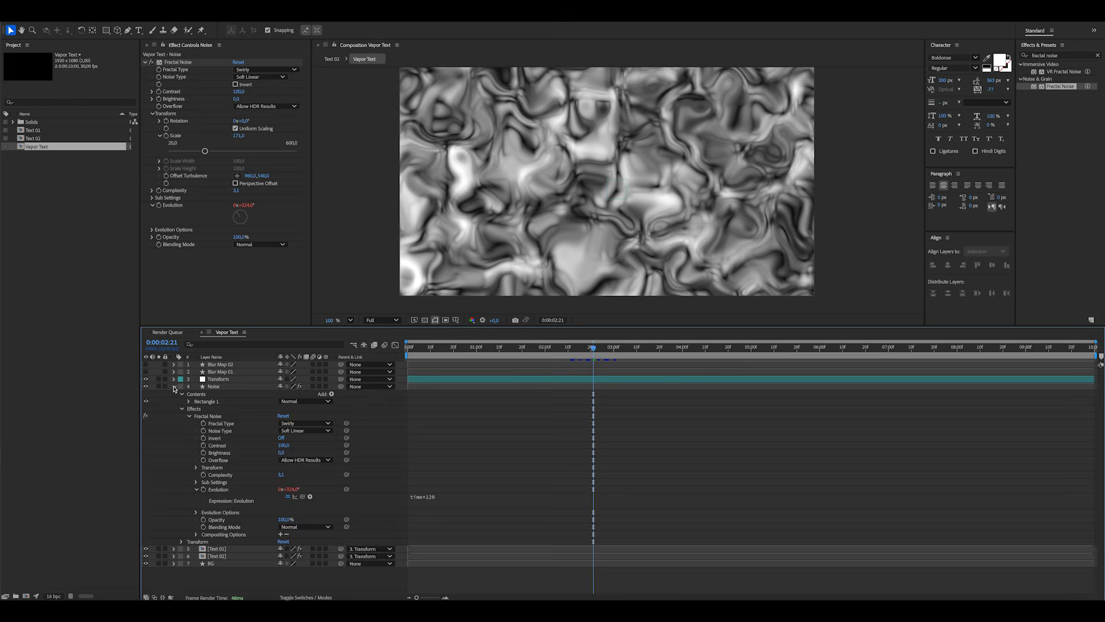
pyautogui.click(174, 386)
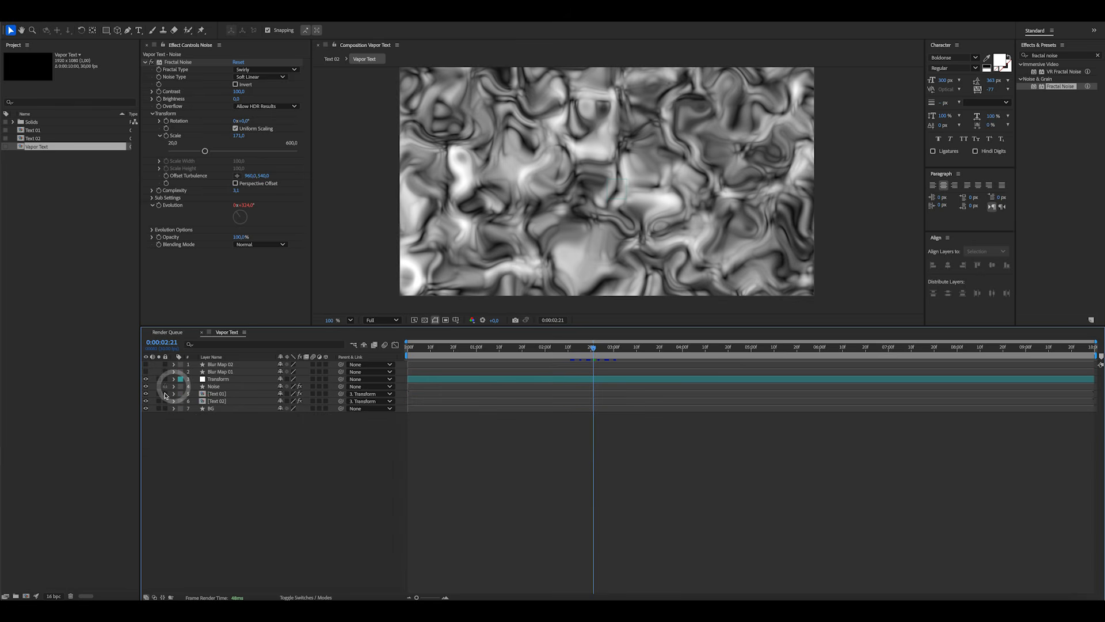
# Show the layer blending mode column and set the Noise layer's mode to Overlay
pyautogui.click(154, 597)
pyautogui.click(317, 473)
pyautogui.click(214, 386)
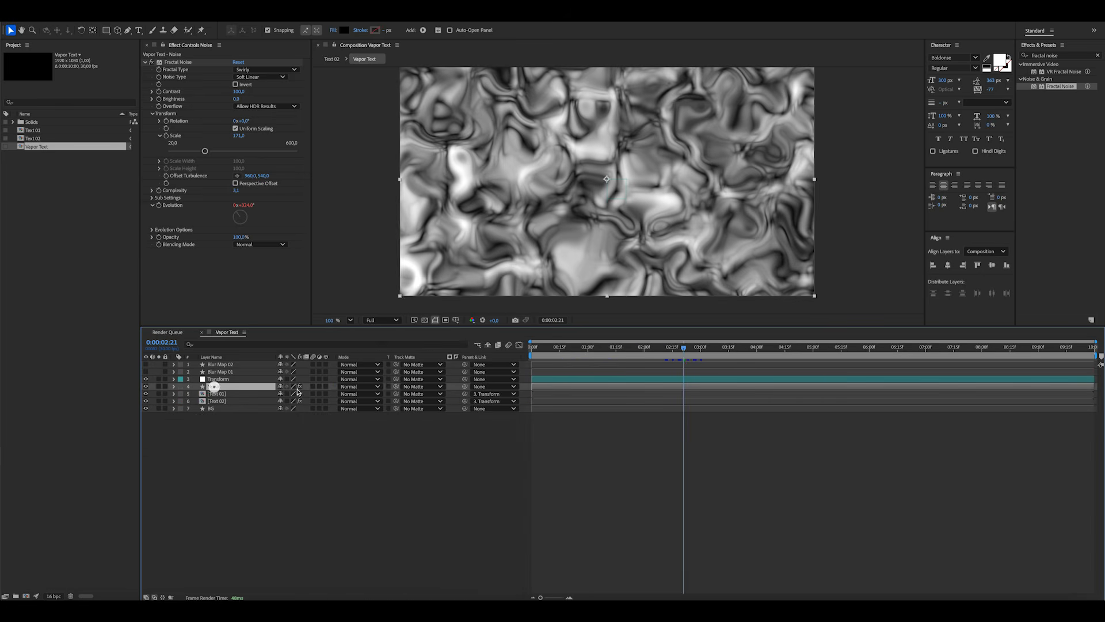
pyautogui.click(357, 386)
pyautogui.click(360, 377)
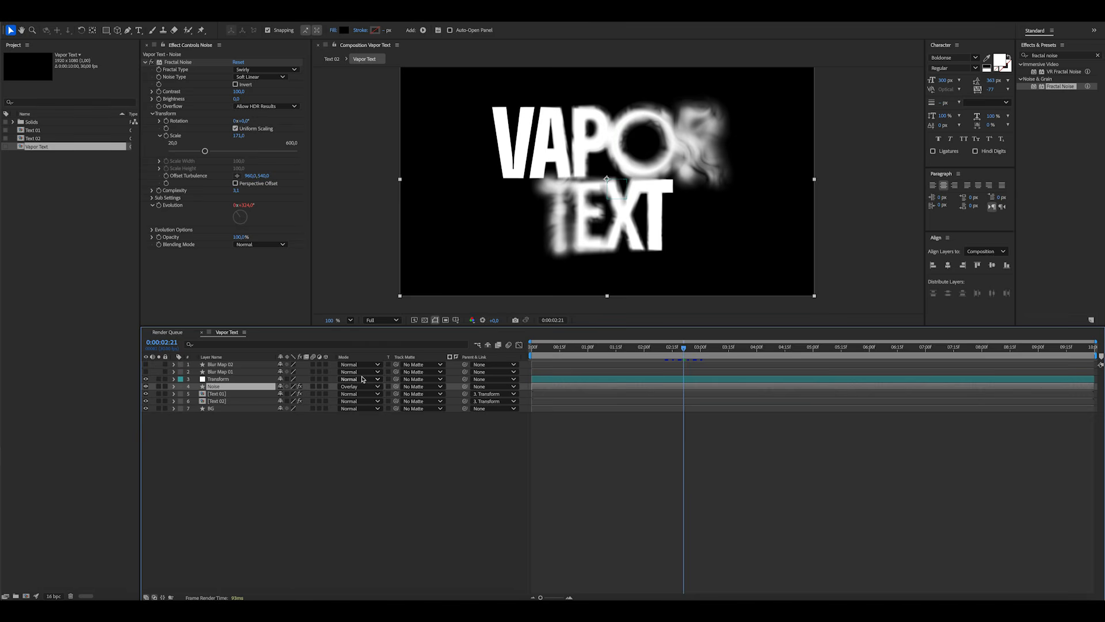
pyautogui.click(380, 495)
# Lower the preview resolution to Quarter and scrub through the animation to 0:00:02:26
pyautogui.moveTo(684, 348); pyautogui.dragTo(624, 360)
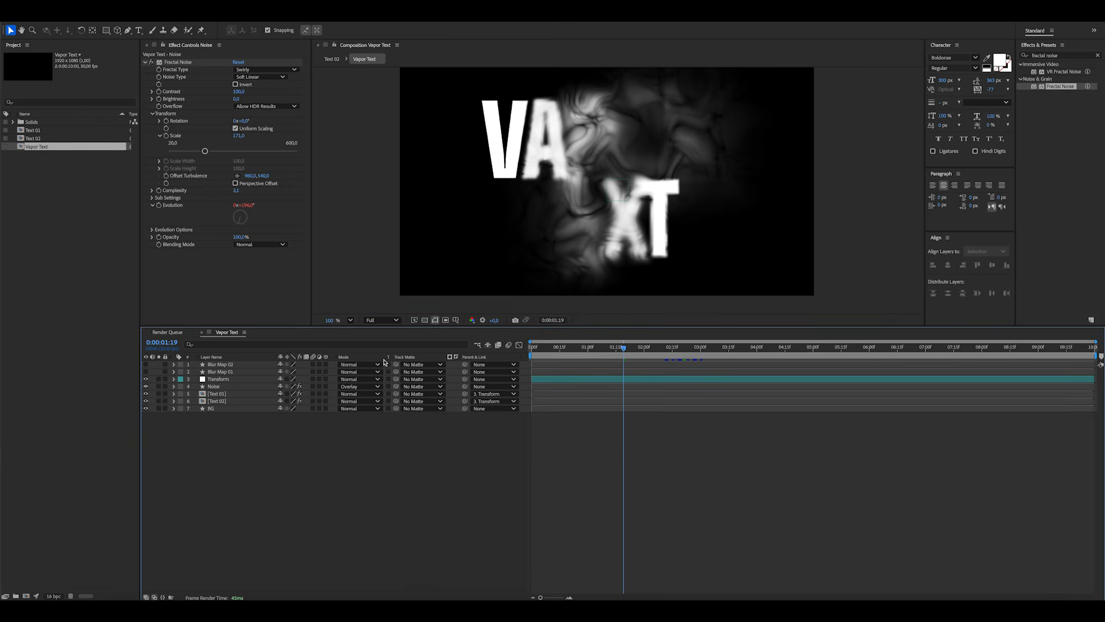
pyautogui.click(381, 320)
pyautogui.click(389, 383)
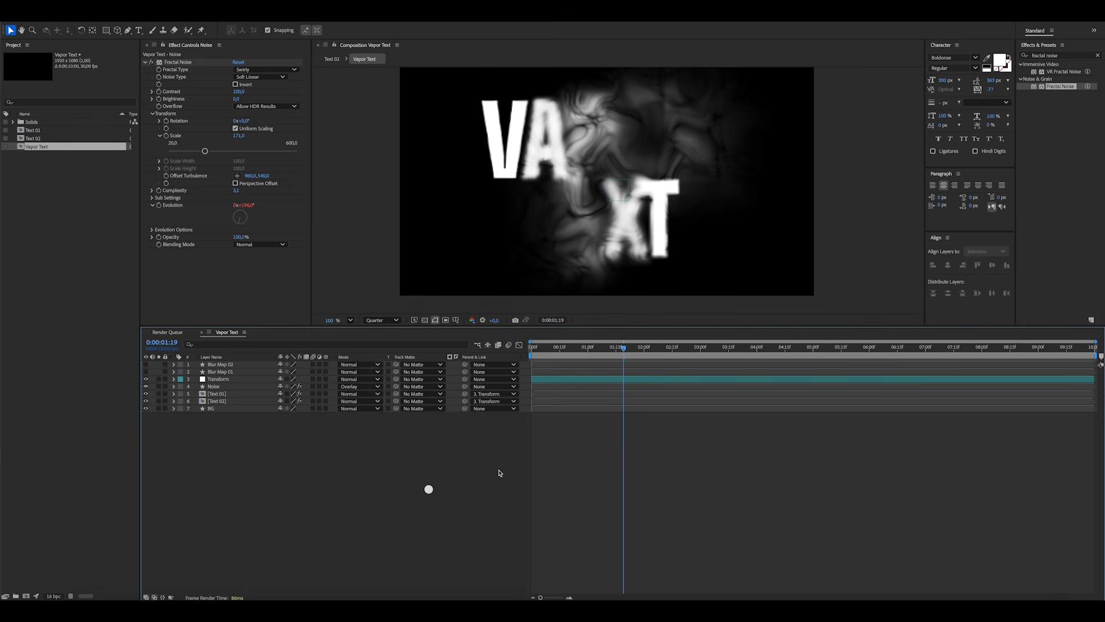
pyautogui.moveTo(625, 357); pyautogui.dragTo(693, 362)
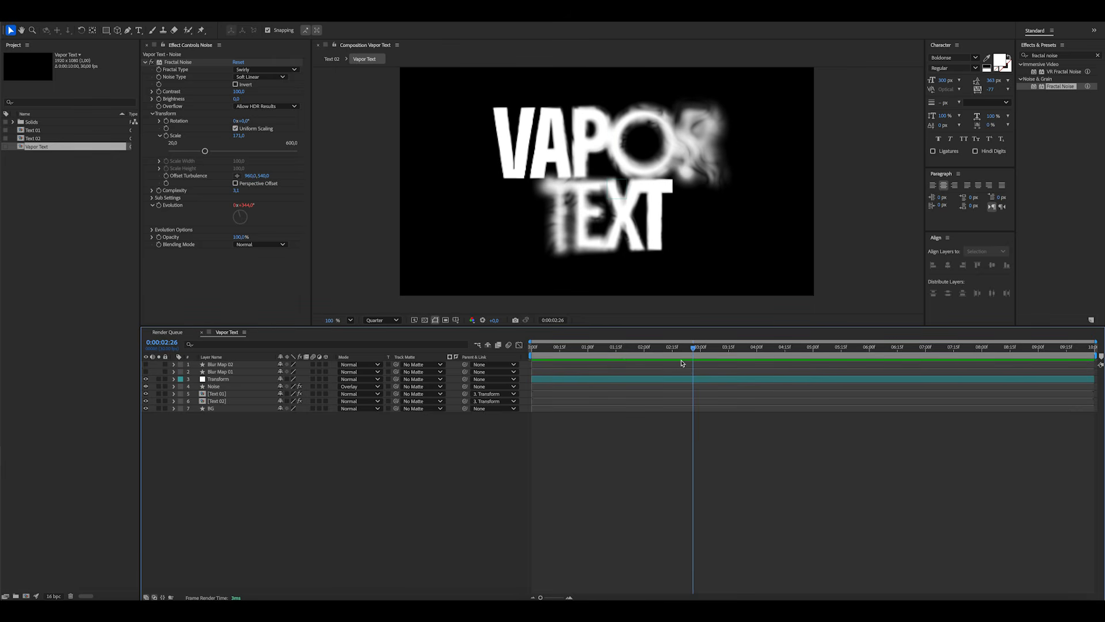
# Add a new adjustment layer above all other layers in the Vapor Text composition
pyautogui.rightClick(355, 441)
pyautogui.moveTo(375, 451)
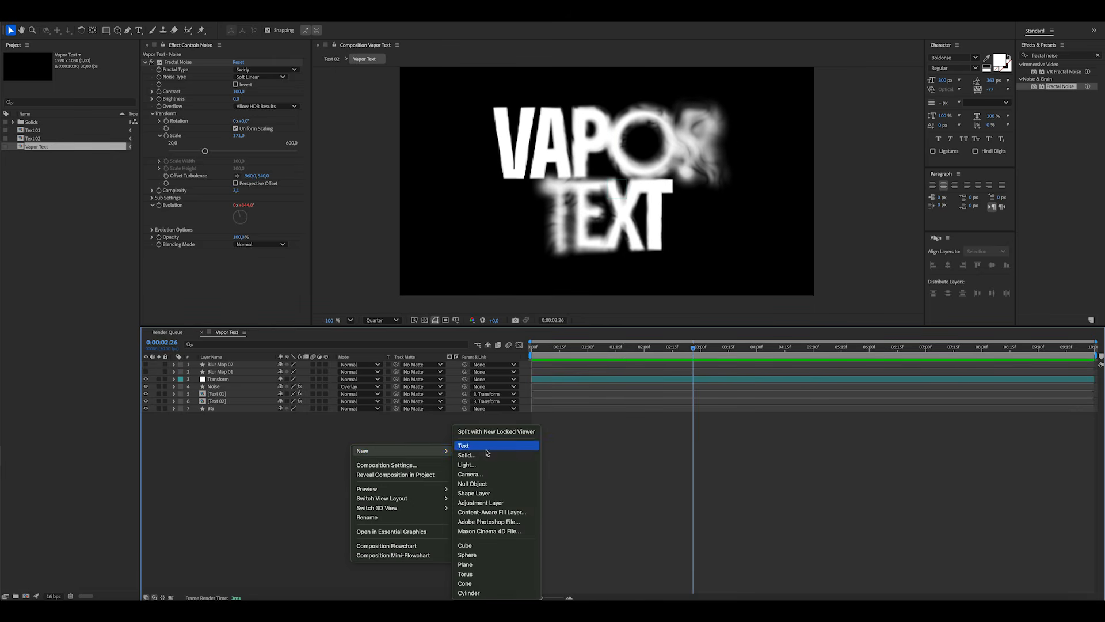
pyautogui.click(486, 503)
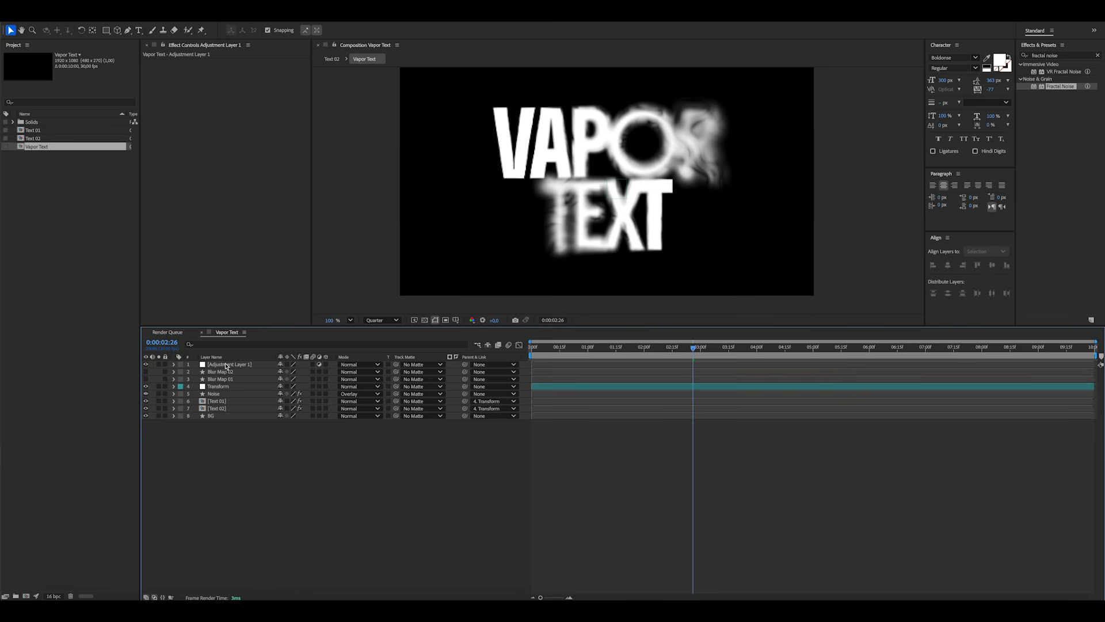
# Move the new adjustment layer directly above the Noise layer and rename it Blur
pyautogui.moveTo(228, 366); pyautogui.dragTo(230, 393)
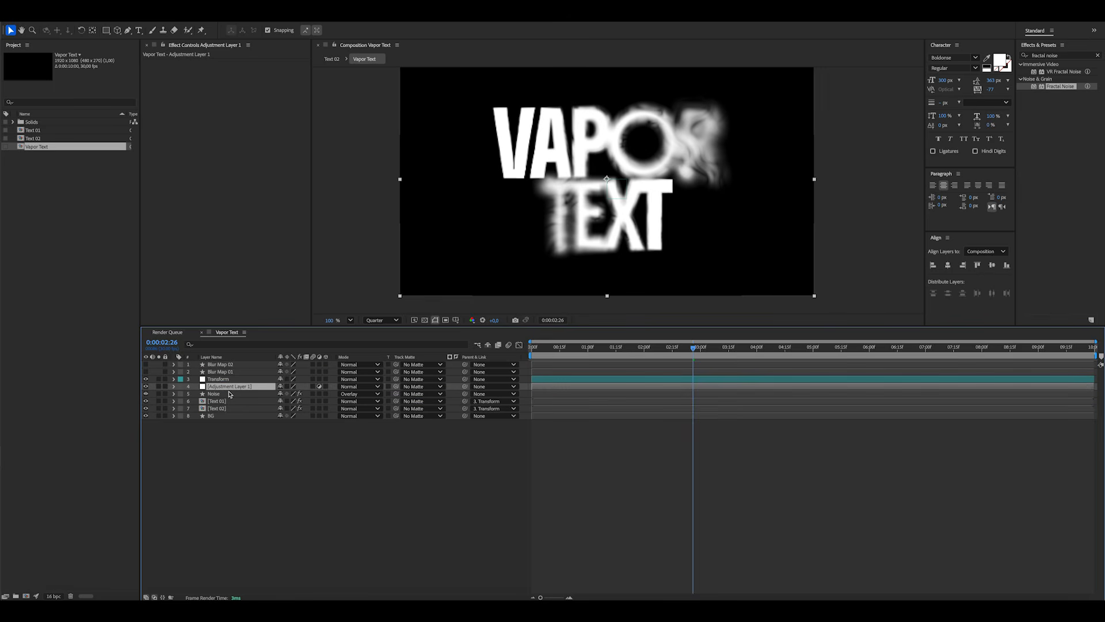
pyautogui.press('Return')
pyautogui.write('Blur')
pyautogui.press('Return')
# Apply Gaussian Blur to the Blur layer and set its Blurriness to 4
pyautogui.click(1049, 55)
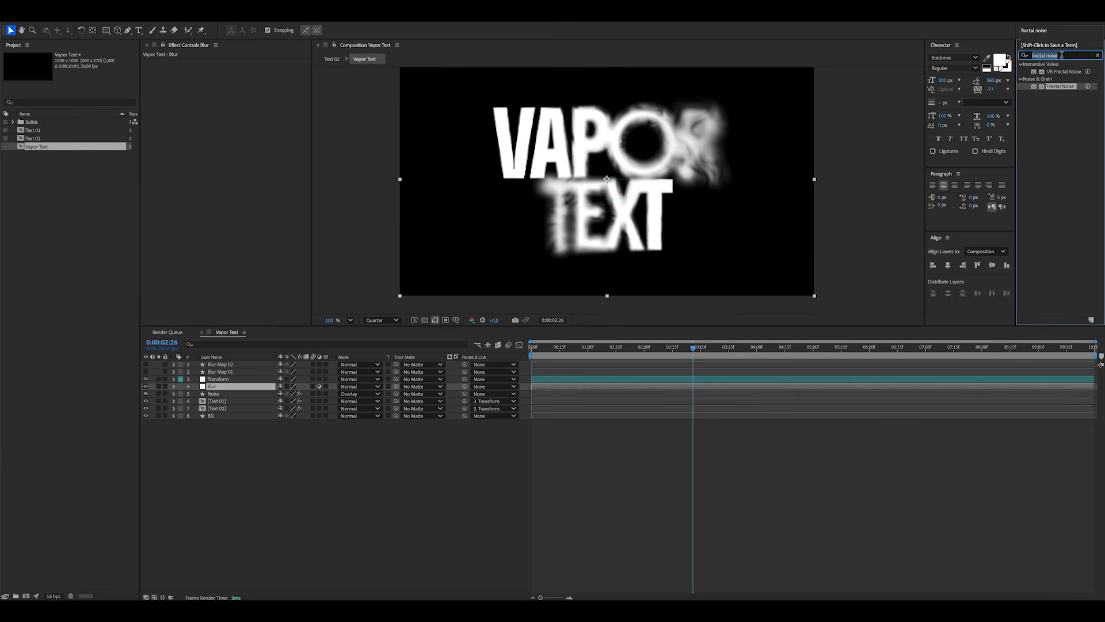
pyautogui.write('gauss')
pyautogui.write('ian')
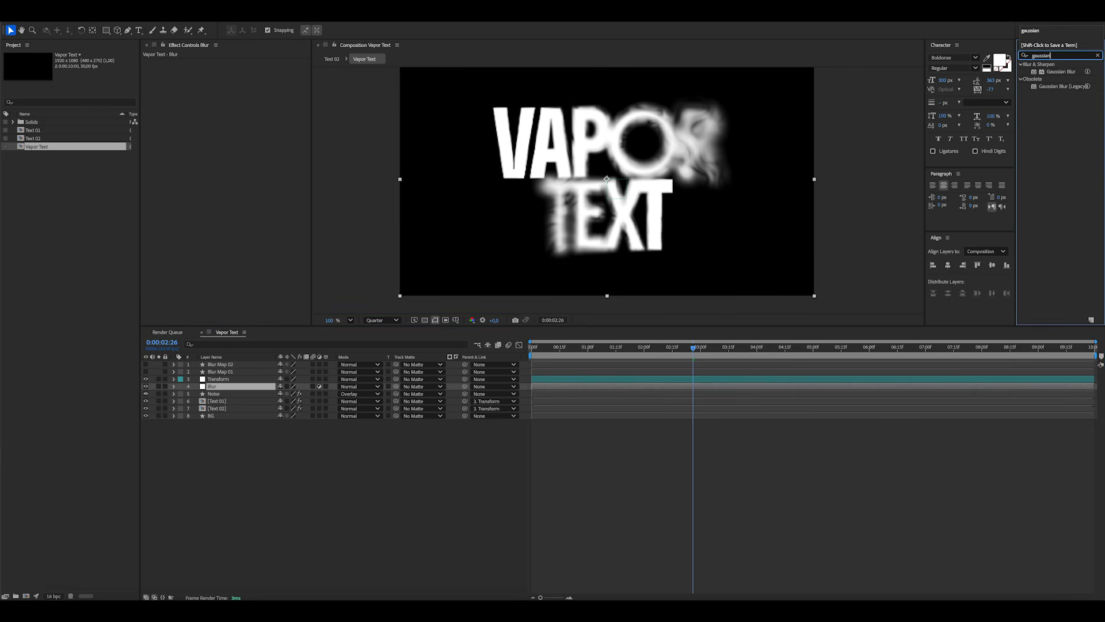
pyautogui.moveTo(1068, 73); pyautogui.dragTo(219, 386)
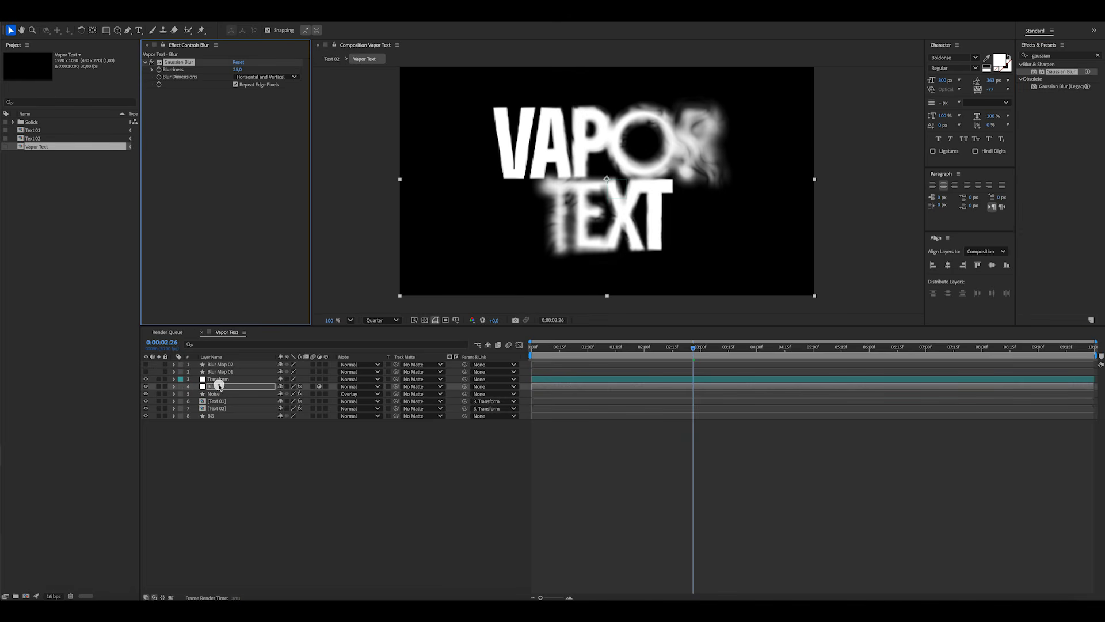
pyautogui.click(239, 69)
pyautogui.click(255, 149)
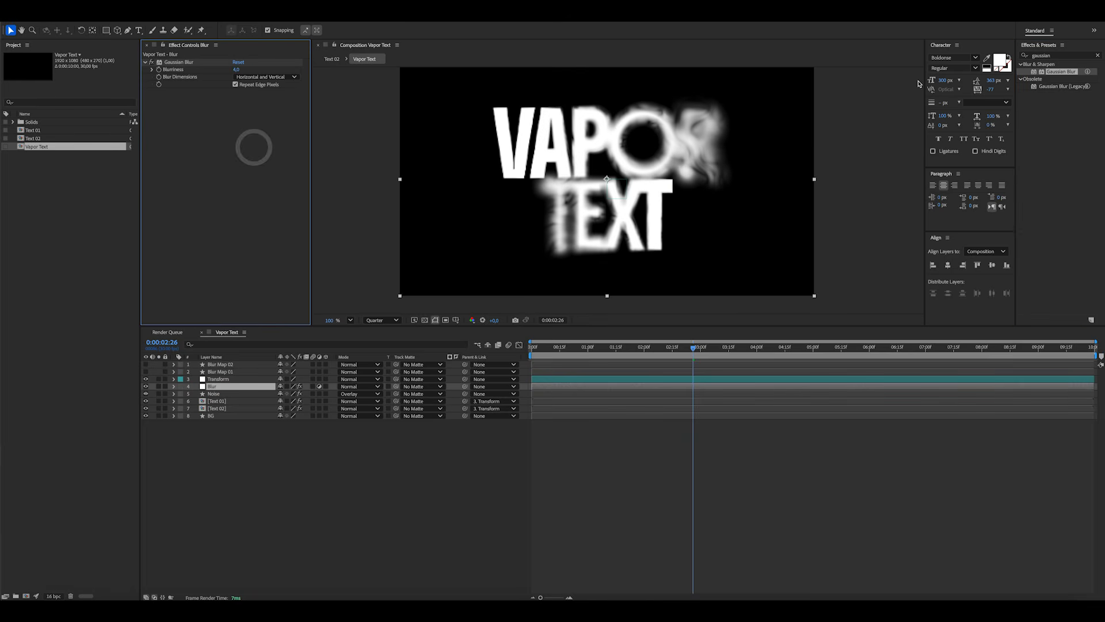
# Apply the Add Grain effect to the Blur layer and choose the Eastman EXR 100T (5248) preset
pyautogui.click(1037, 56)
pyautogui.write('add gra')
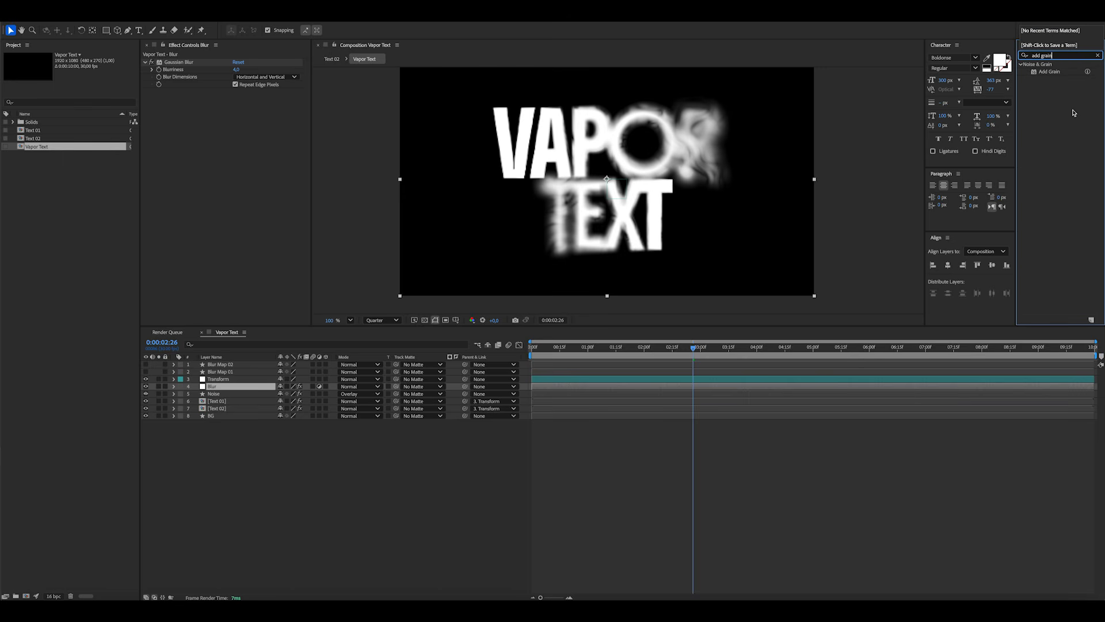
pyautogui.moveTo(1050, 71); pyautogui.dragTo(376, 183)
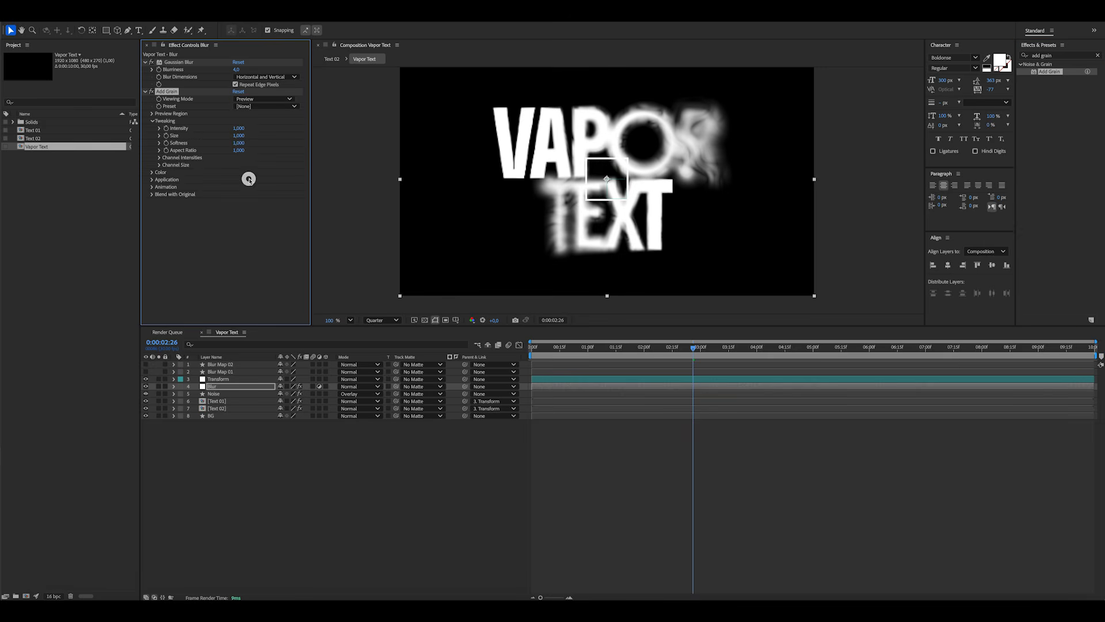
pyautogui.click(260, 107)
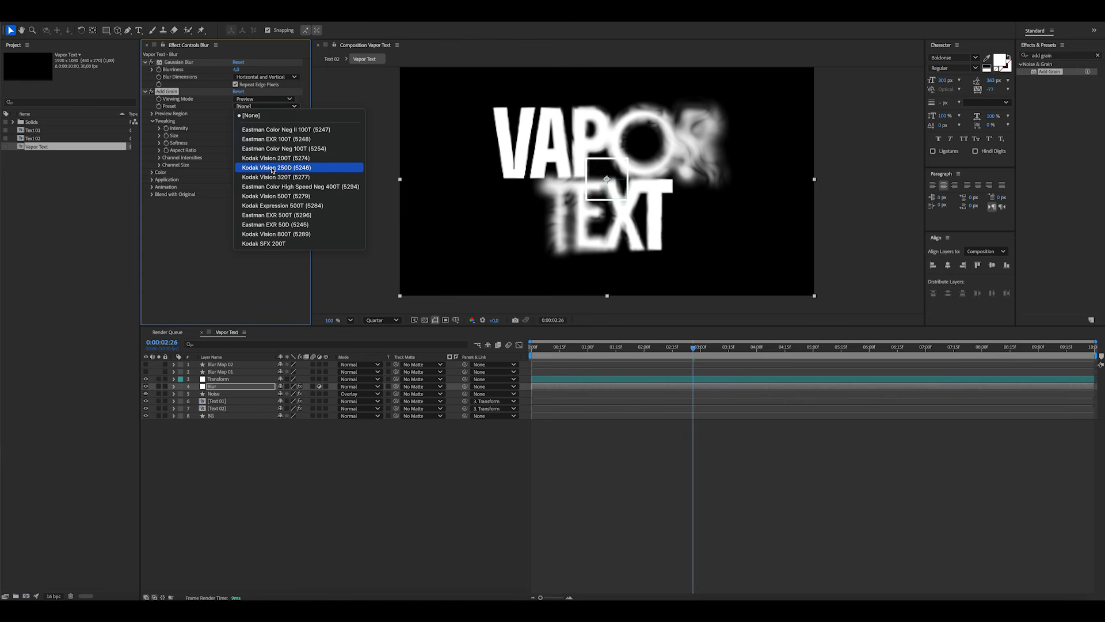
pyautogui.click(275, 139)
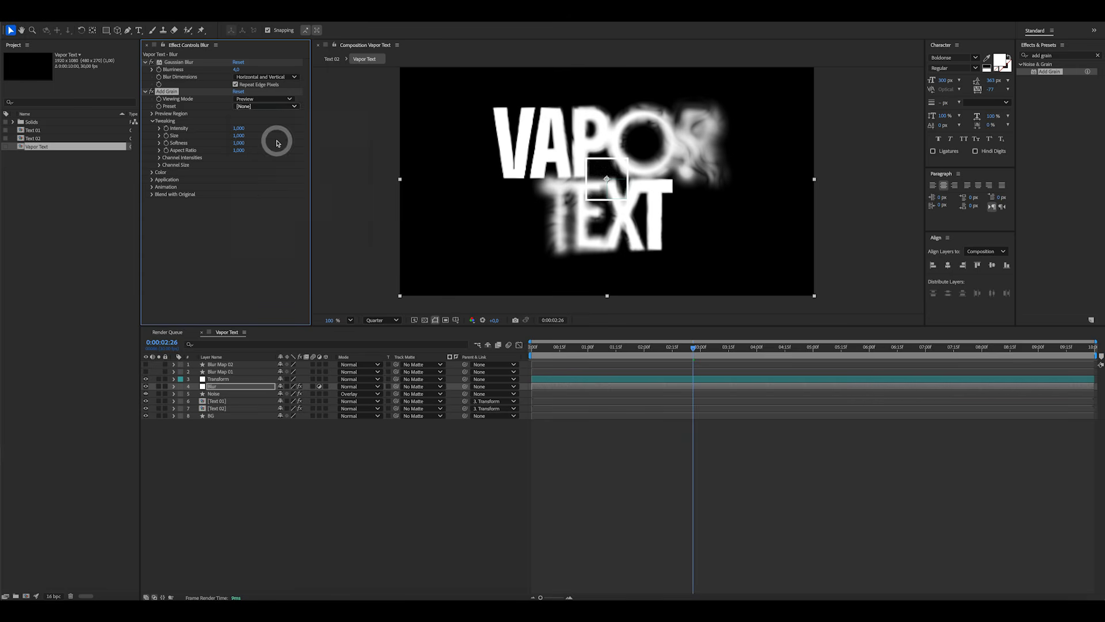
# Set the grain's Intensity to 0.8, Size to 0.7 and Softness to 0.6, with the viewing mode at Final Output
pyautogui.click(240, 129)
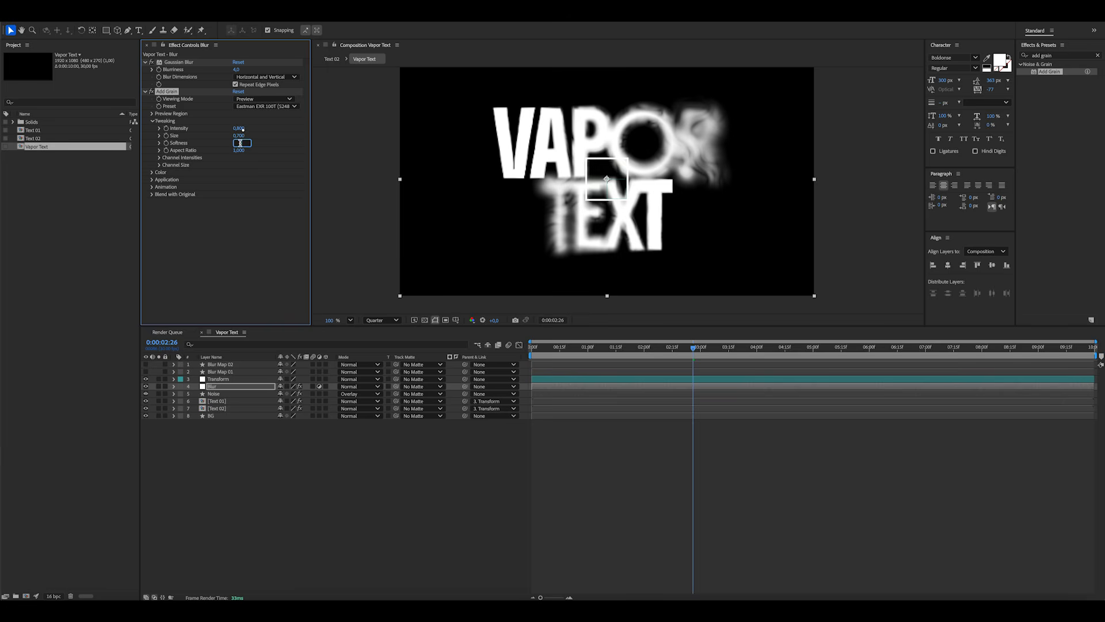
pyautogui.press('Return')
pyautogui.click(262, 99)
pyautogui.click(259, 122)
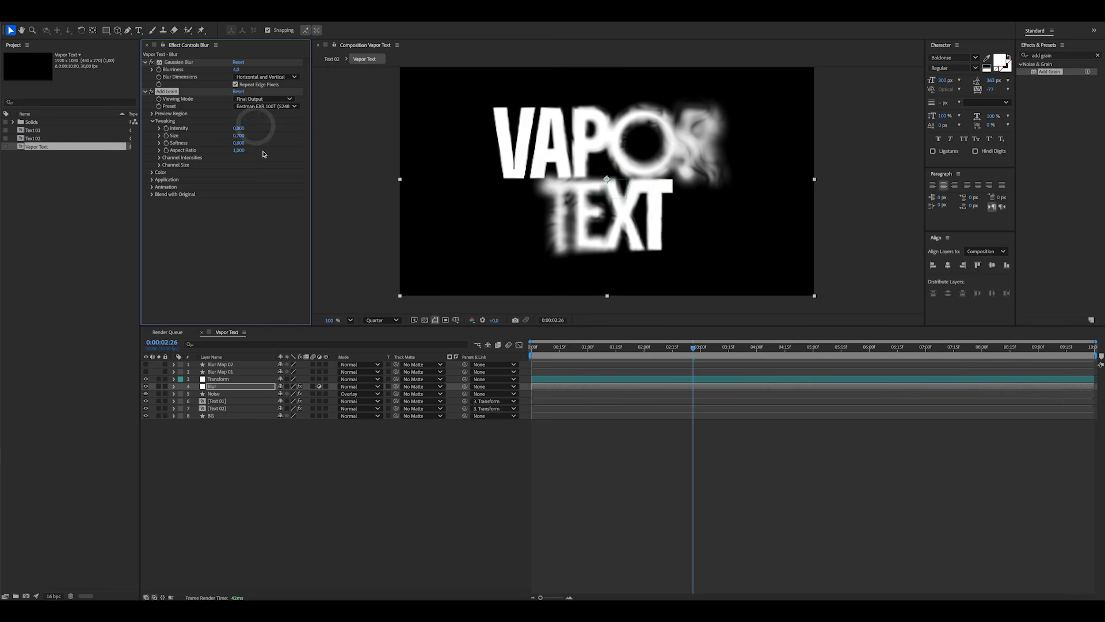
pyautogui.click(247, 254)
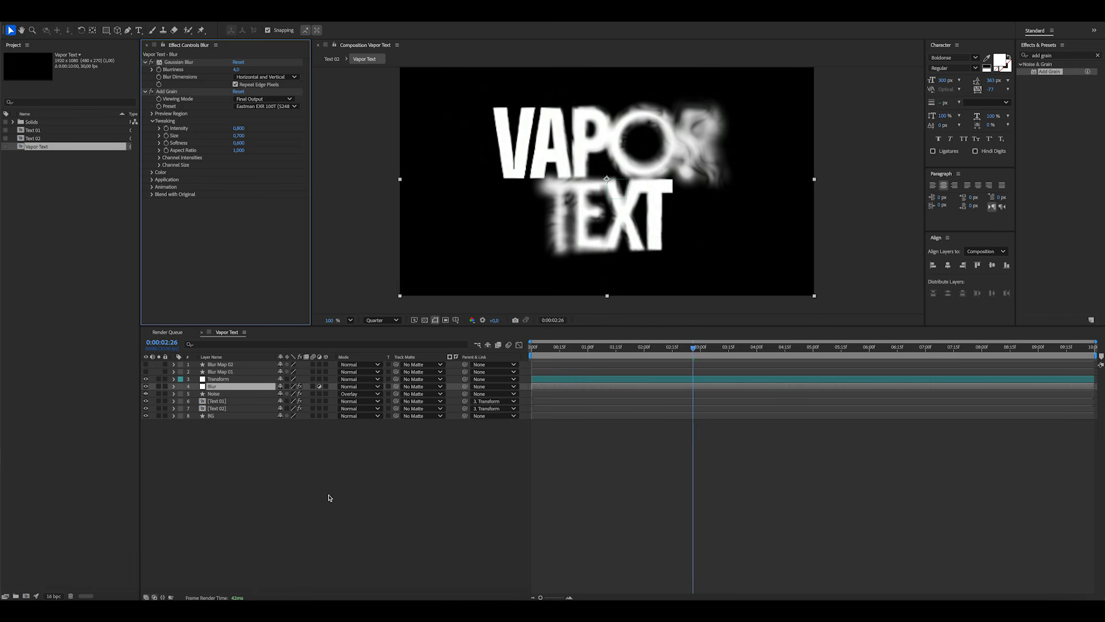
# Create another adjustment layer above the Blur layer and name it Colorama
pyautogui.rightClick(316, 472)
pyautogui.moveTo(345, 478)
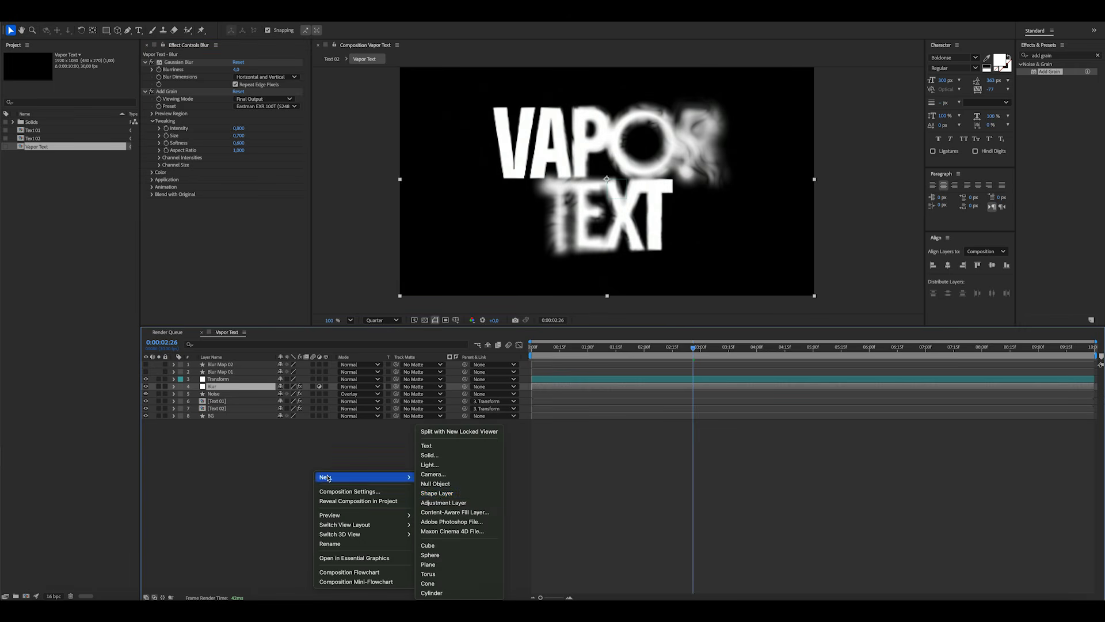
pyautogui.click(441, 503)
pyautogui.press('Return')
pyautogui.write('Colorama')
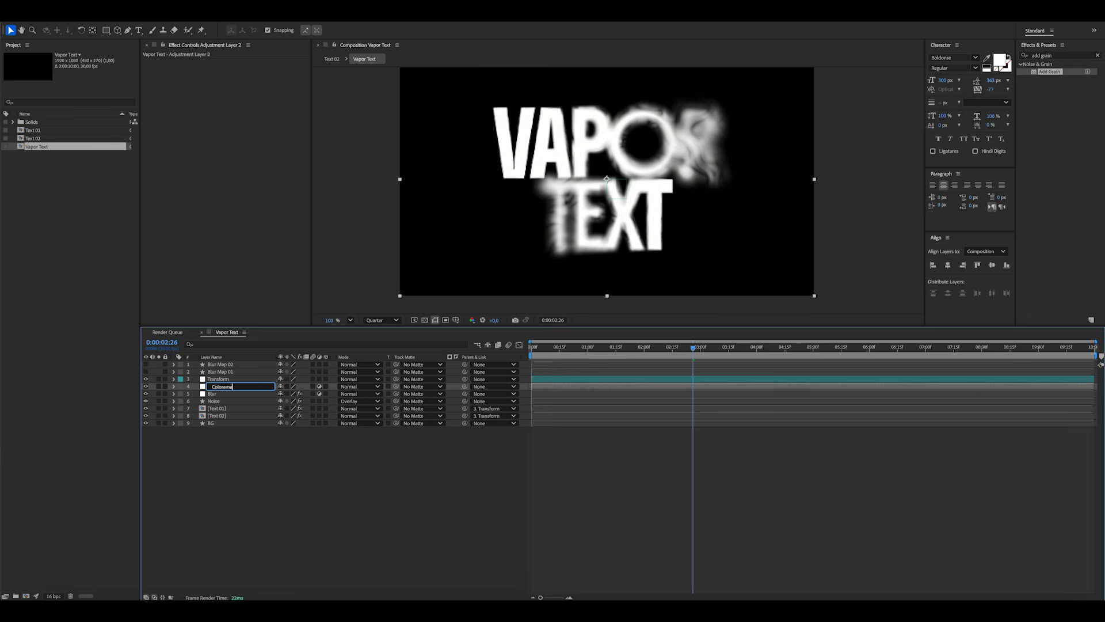
pyautogui.press('Return')
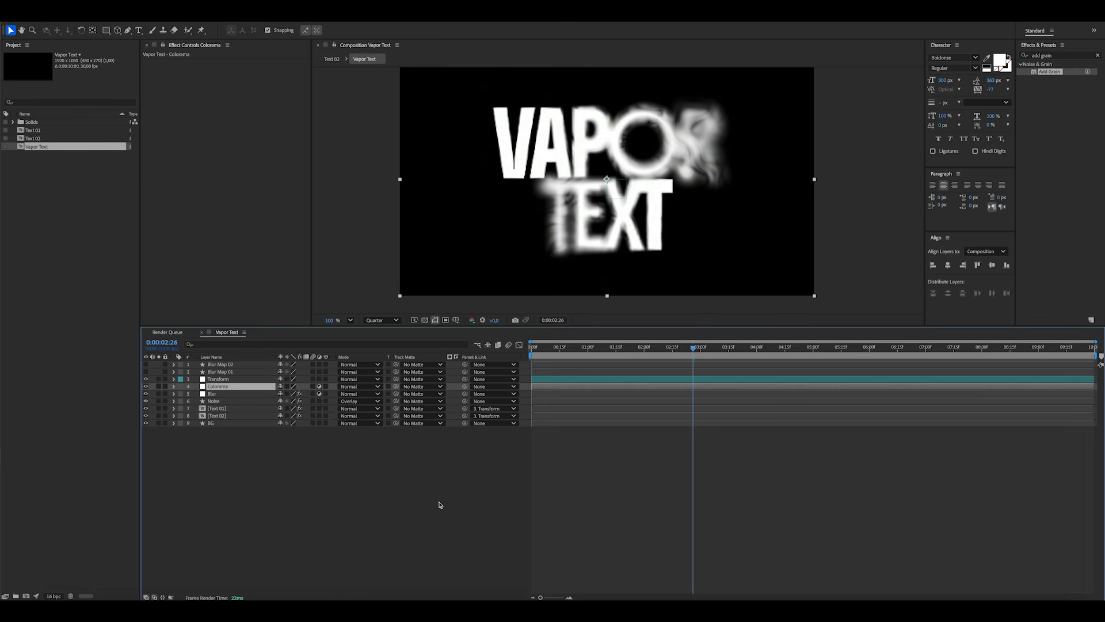
# Find the Colorama effect and apply it to the Colorama adjustment layer
pyautogui.click(1062, 52)
pyautogui.write('a')
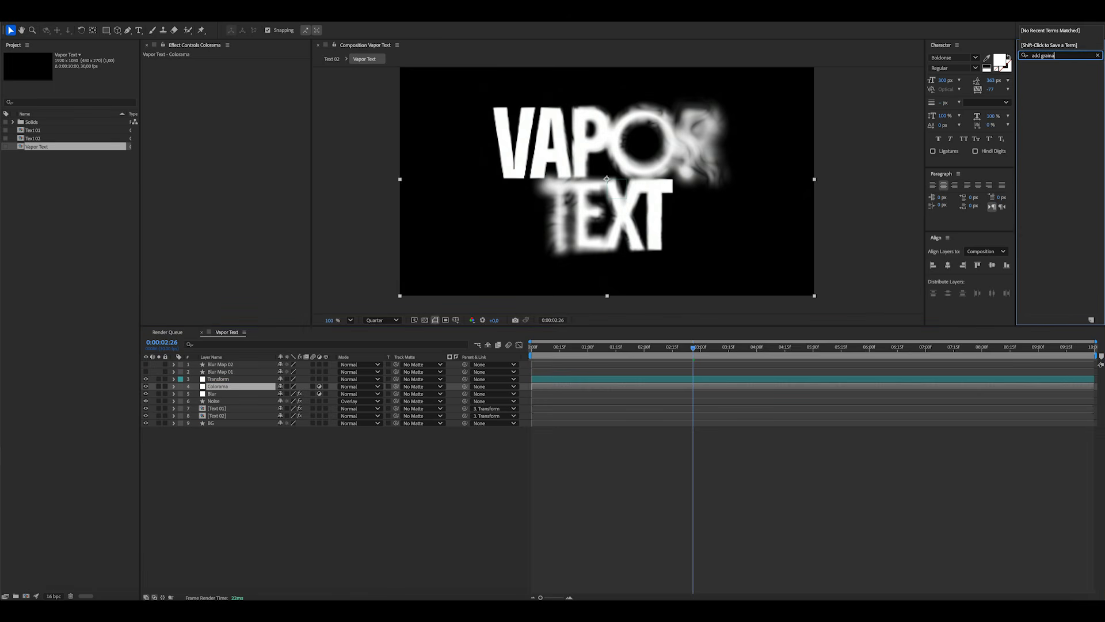
pyautogui.hotkey('ctrl', 'a')
pyautogui.press('BackSpace')
pyautogui.write('colora')
pyautogui.moveTo(1046, 76); pyautogui.dragTo(217, 387)
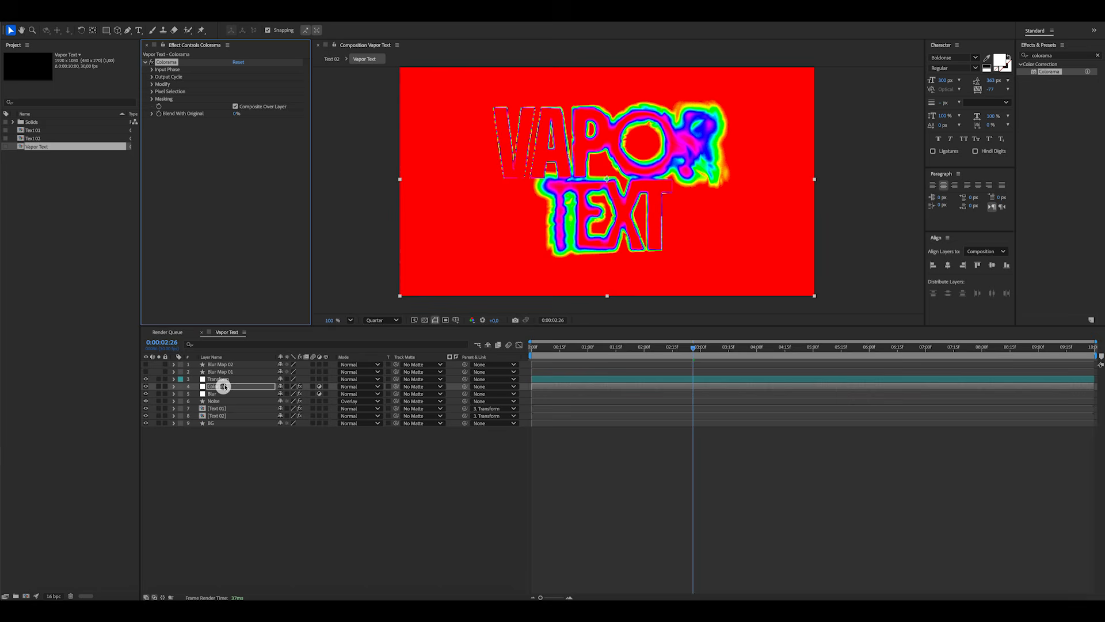
# Expand Colorama's Output Cycle and change the red marker at the top of the wheel to black
pyautogui.click(152, 77)
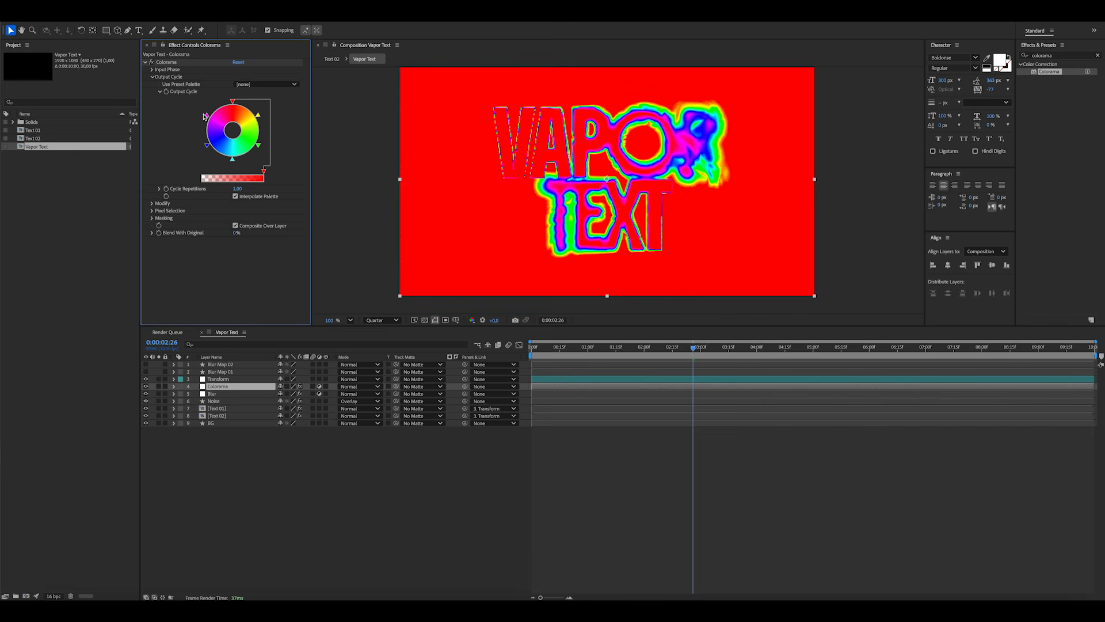
pyautogui.doubleClick(234, 104)
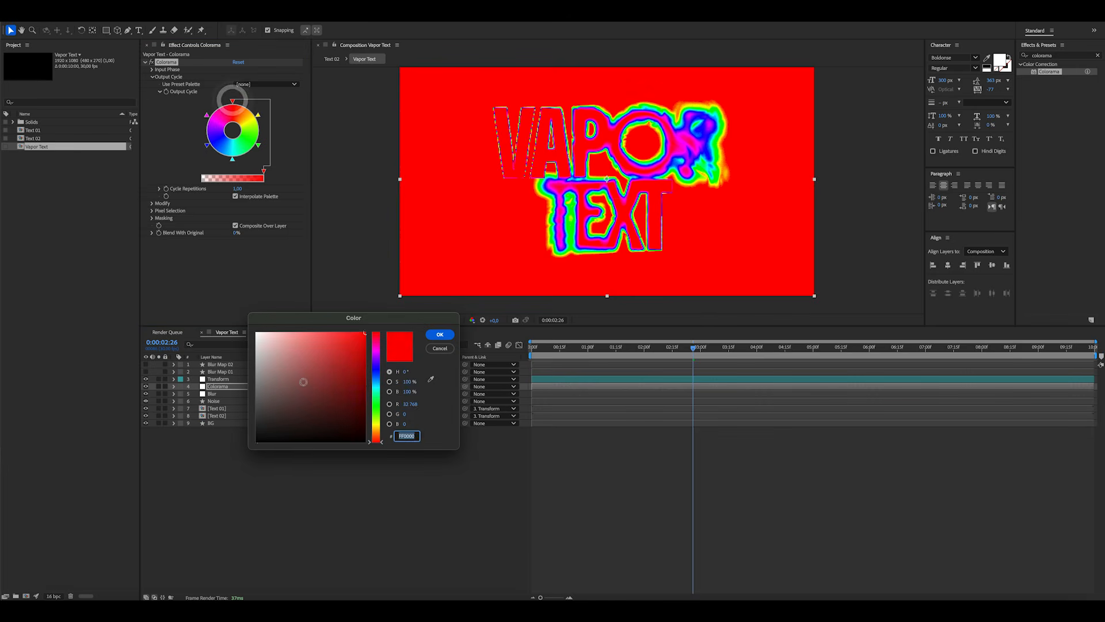
pyautogui.click(438, 335)
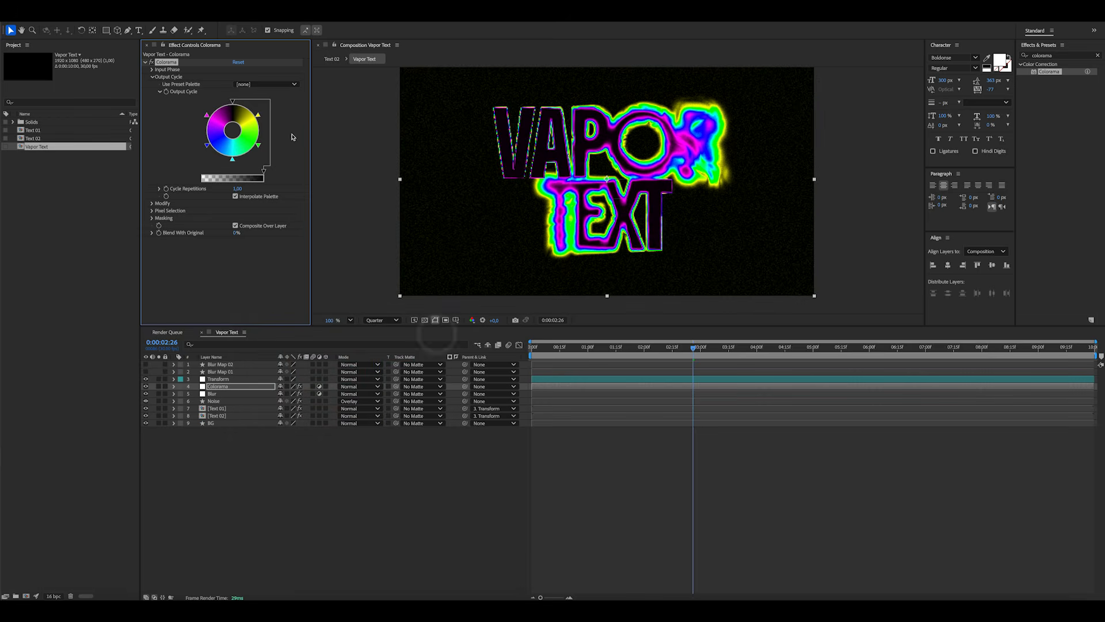
# Move the magenta marker to the top of the Output Cycle wheel and change the black marker there to white (FFFFFF)
pyautogui.moveTo(208, 116); pyautogui.dragTo(232, 101)
pyautogui.doubleClick(232, 102)
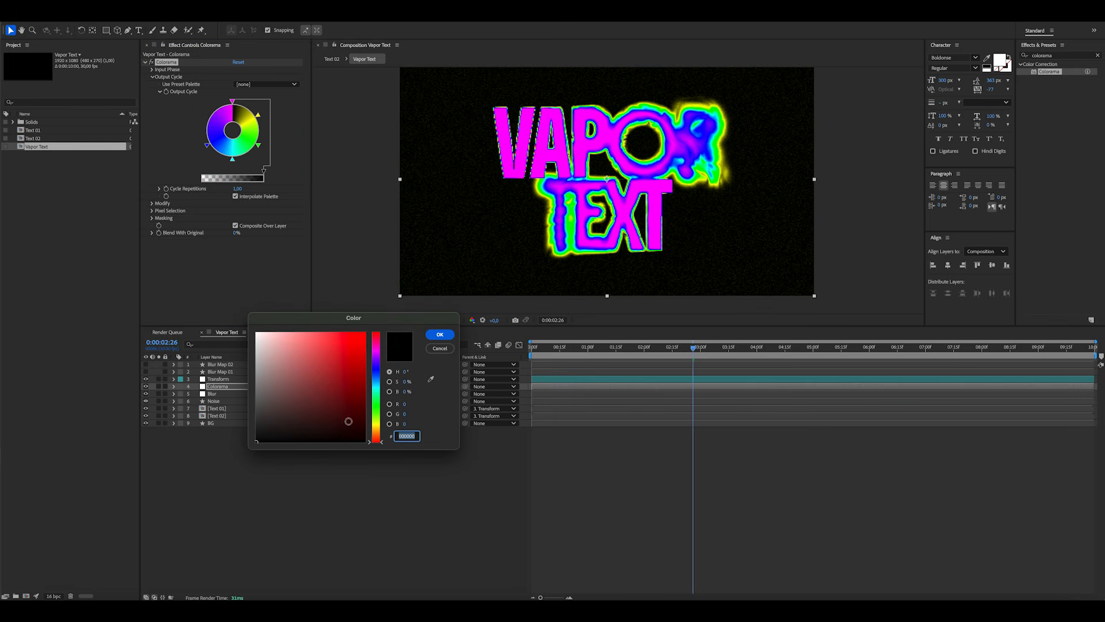
pyautogui.moveTo(276, 360); pyautogui.dragTo(243, 311)
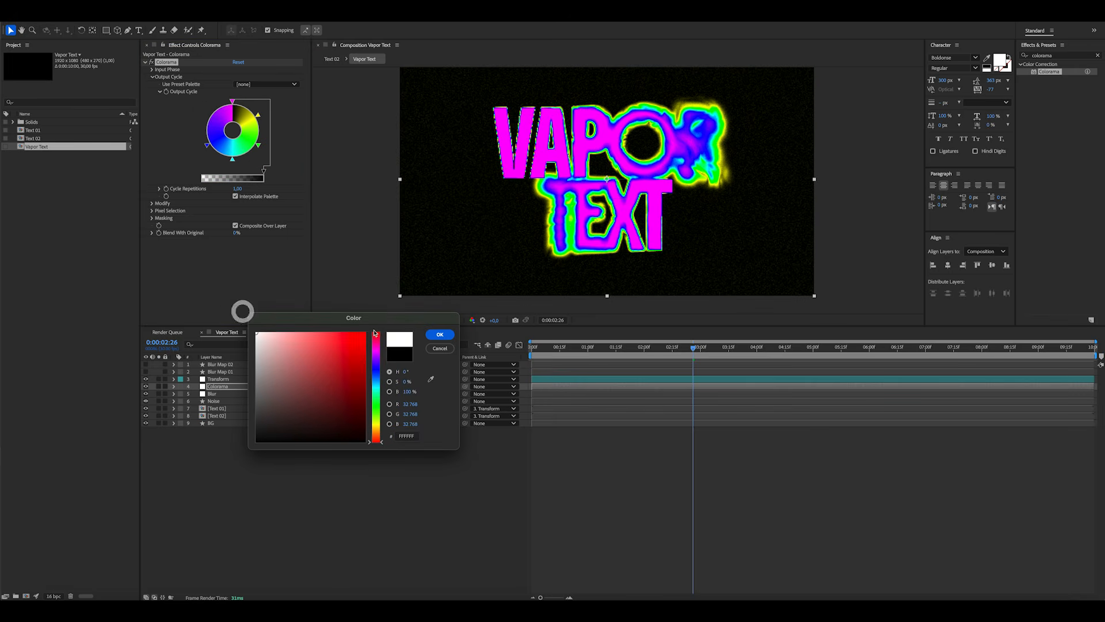
pyautogui.click(441, 334)
# Move the blue marker to nine o'clock on the Output Cycle wheel and recolor it turquoise (00FFCC)
pyautogui.moveTo(207, 145); pyautogui.dragTo(201, 134)
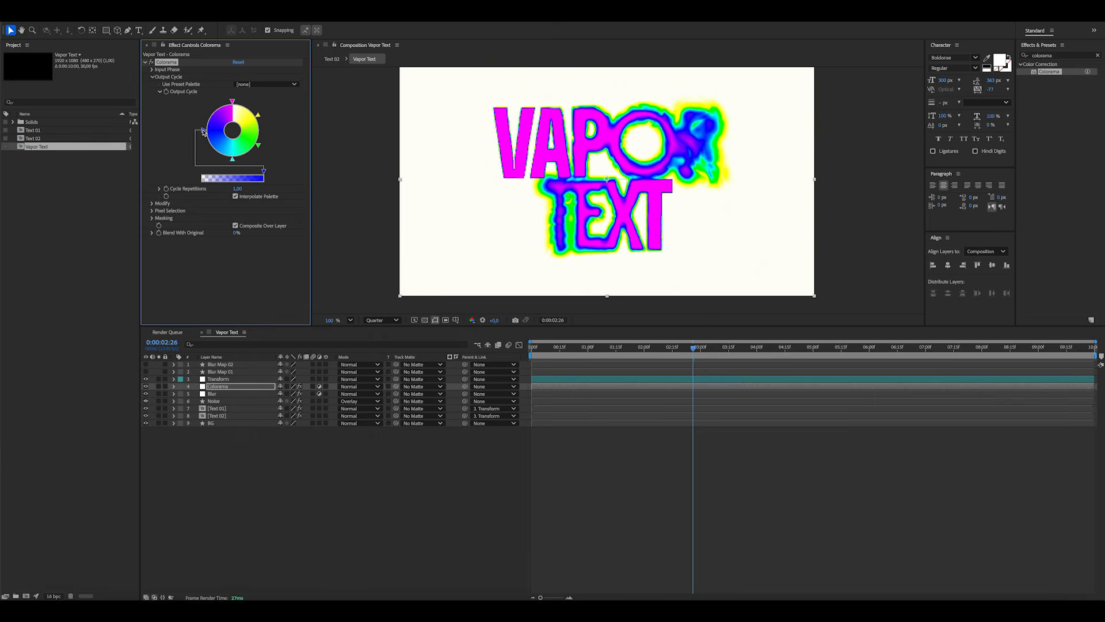
pyautogui.doubleClick(203, 132)
pyautogui.click(378, 394)
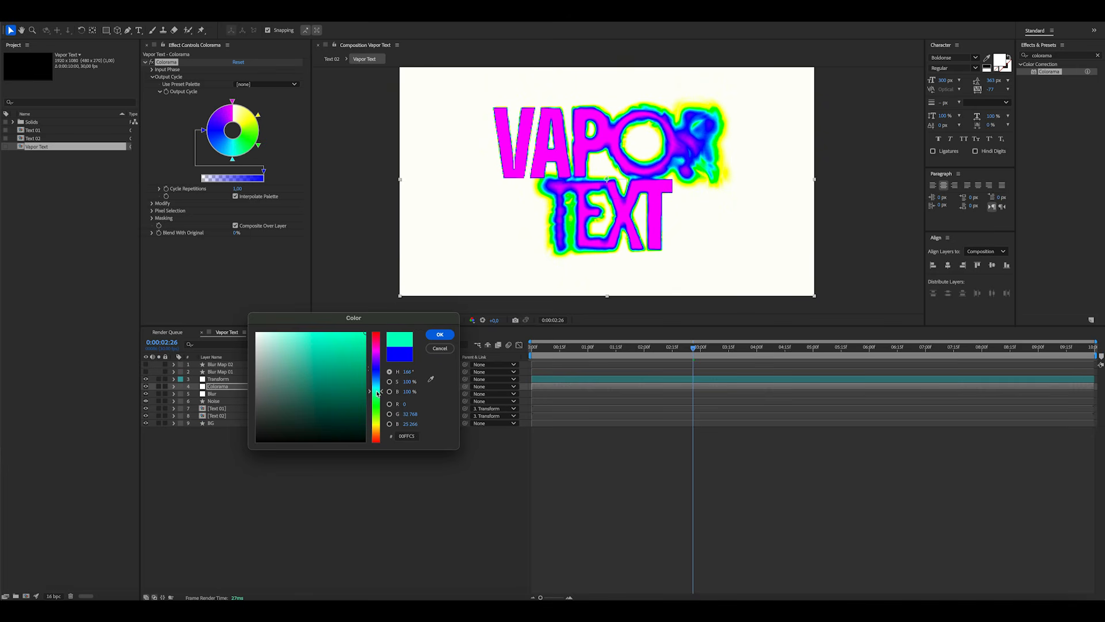
pyautogui.click(440, 334)
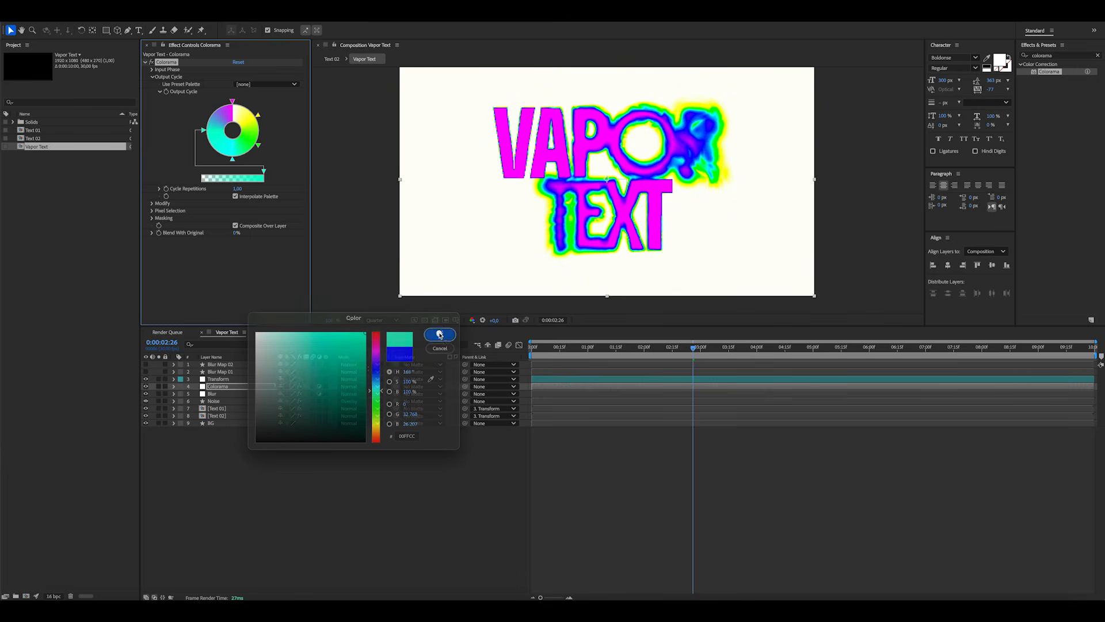
# Recolor the cyan marker at six o'clock on the Output Cycle wheel to magenta
pyautogui.doubleClick(232, 160)
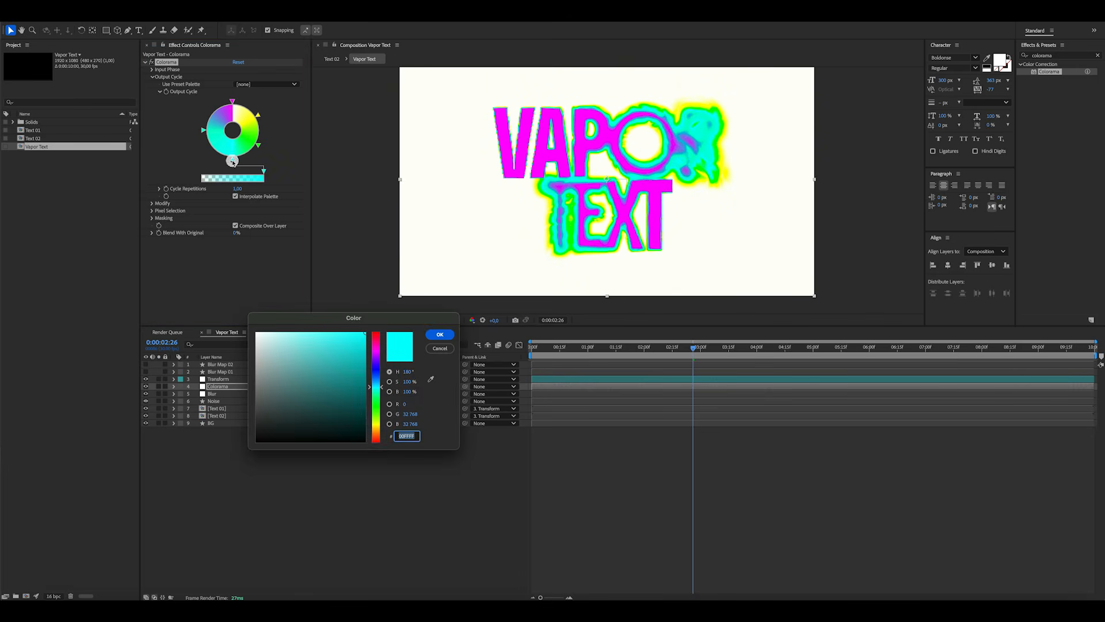
pyautogui.moveTo(376, 430); pyautogui.dragTo(370, 345)
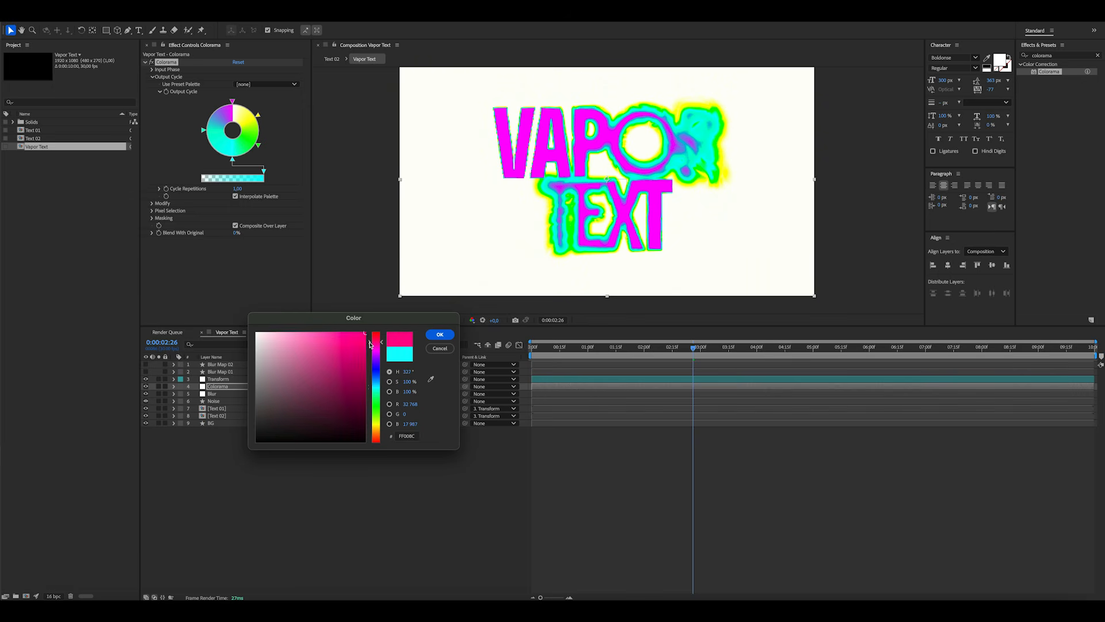
pyautogui.click(440, 334)
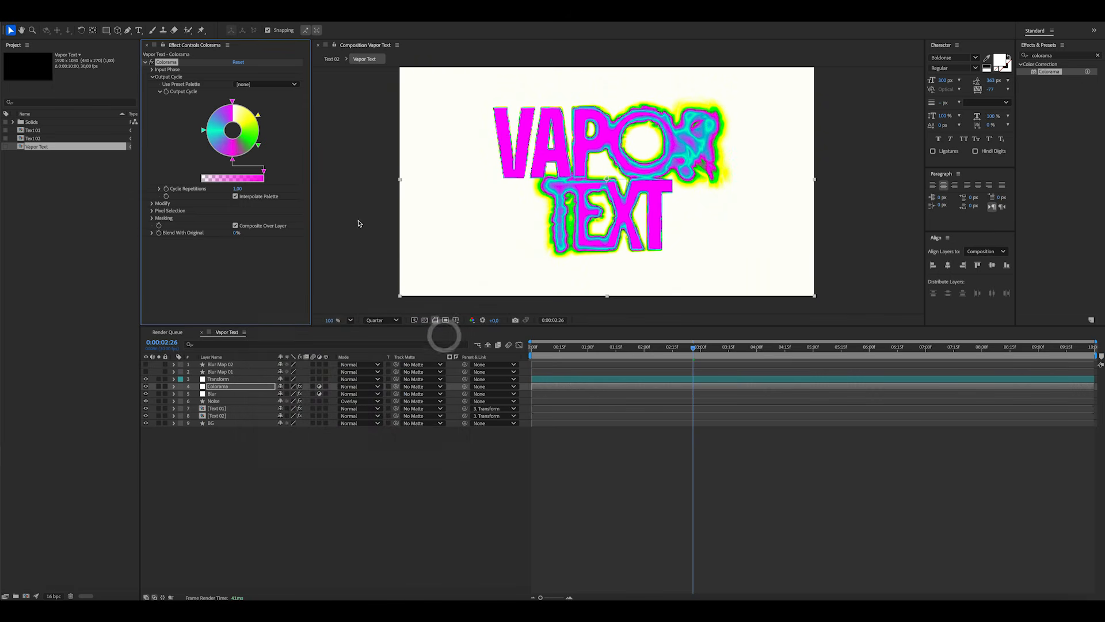
# Move the green marker to three o'clock on the Output Cycle wheel and recolor it dark purple
pyautogui.moveTo(258, 146); pyautogui.dragTo(262, 134)
pyautogui.doubleClick(262, 130)
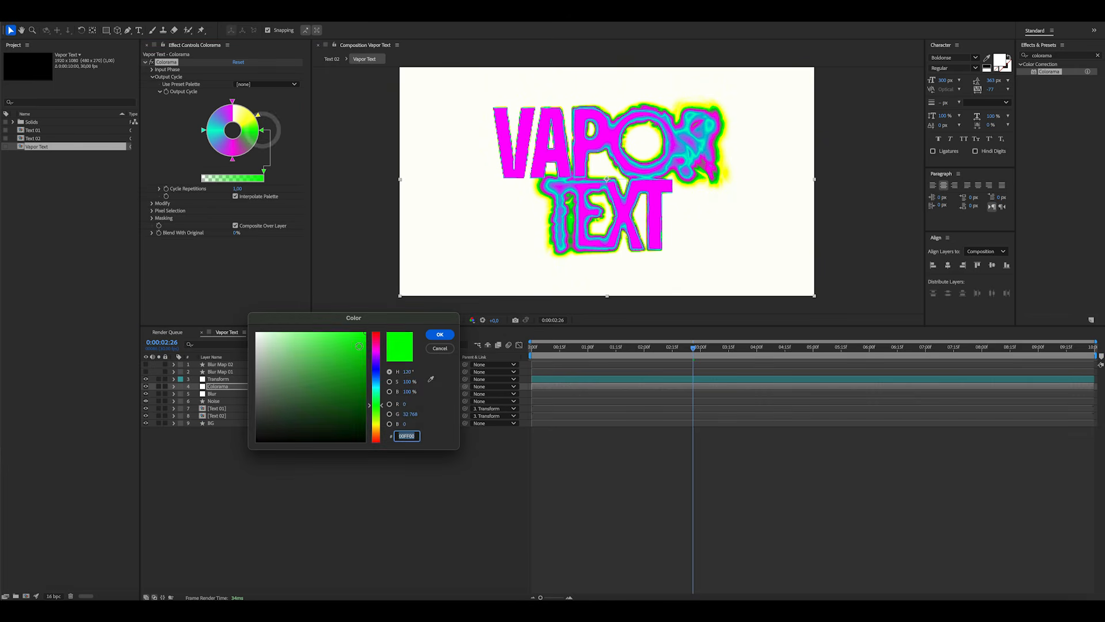
pyautogui.click(379, 355)
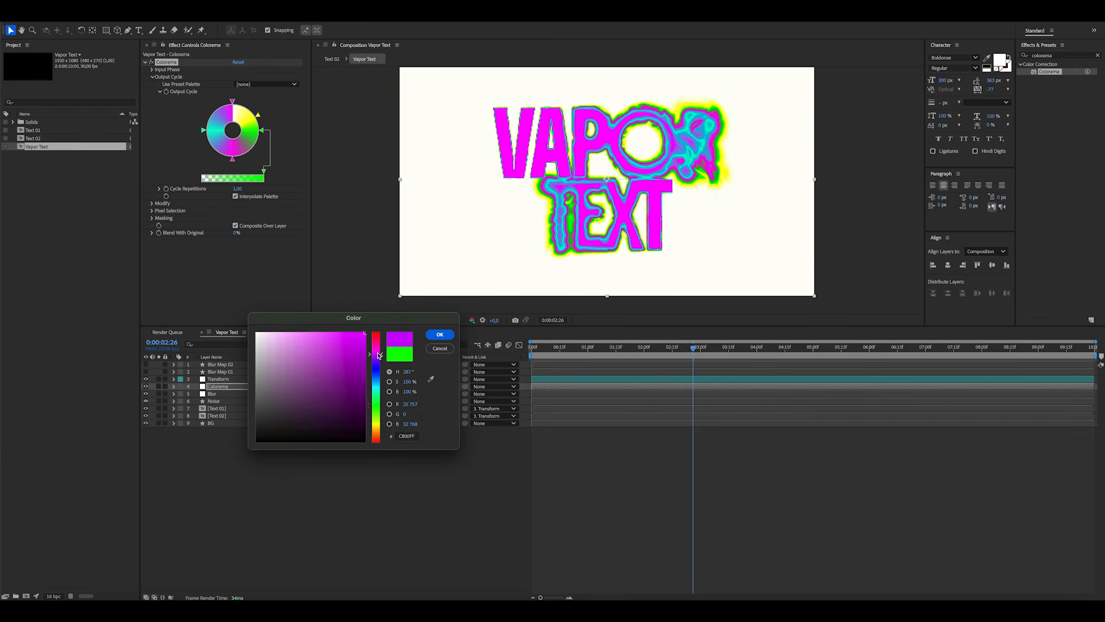
pyautogui.click(440, 335)
# Move the yellow marker to about one o'clock on the Output Cycle wheel and recolor it dark blue
pyautogui.click(258, 116)
pyautogui.moveTo(258, 118); pyautogui.dragTo(253, 109)
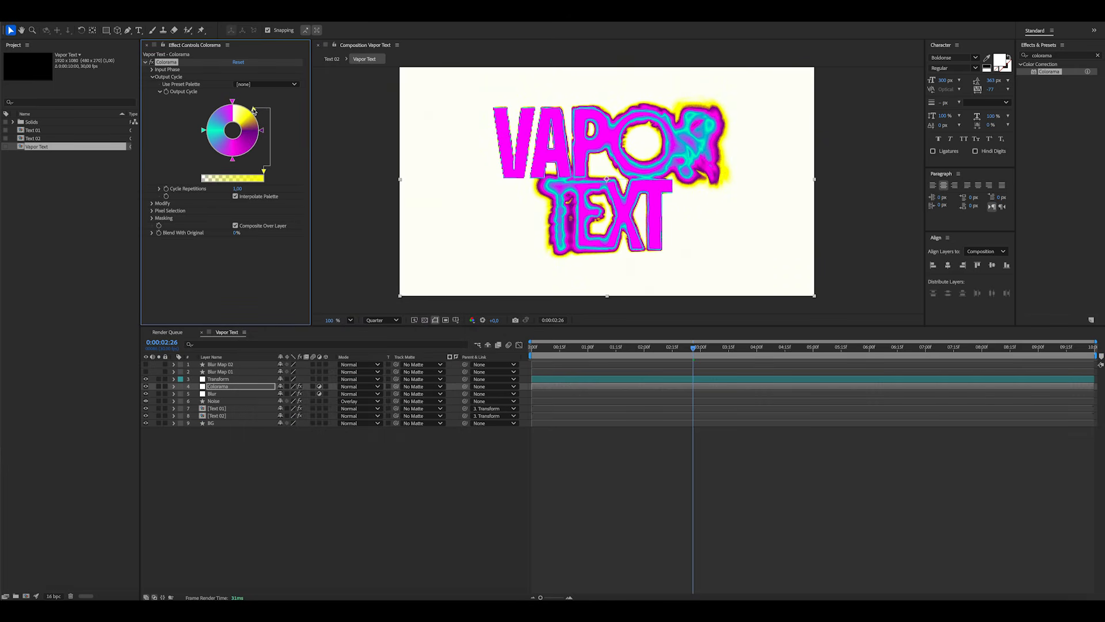
pyautogui.doubleClick(253, 110)
pyautogui.moveTo(375, 403); pyautogui.dragTo(373, 372)
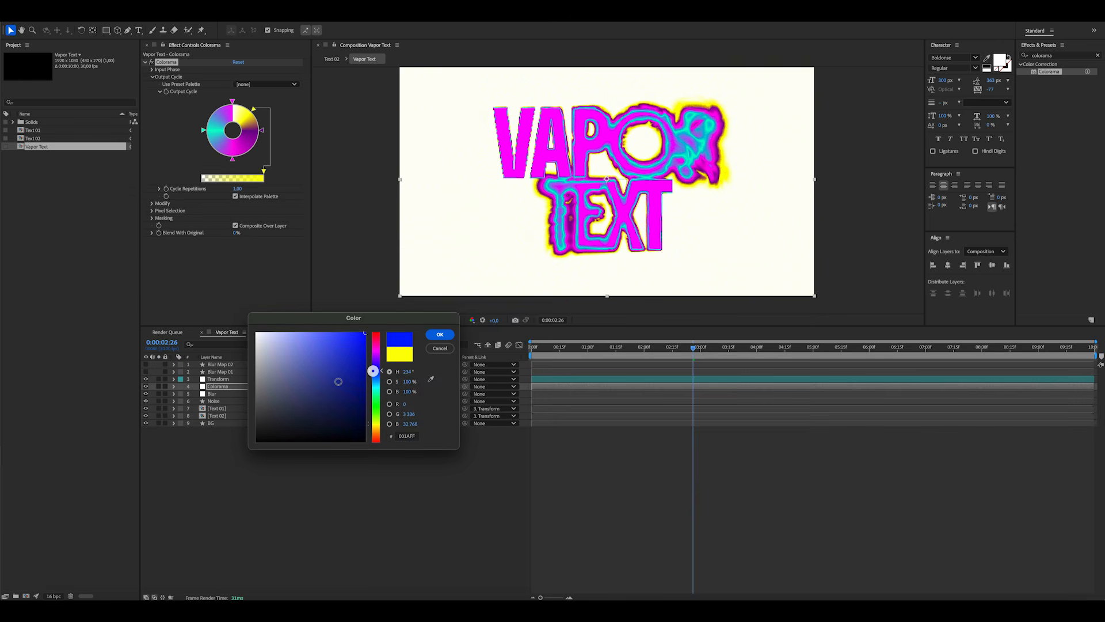
pyautogui.click(440, 335)
# Separate the overlapping markers at twelve o'clock, recolor the magenta one black (000000) and place the white one just beside it
pyautogui.moveTo(233, 102)
pyautogui.mouseDown()
pyautogui.moveTo(223, 103)
pyautogui.moveTo(233, 102)
pyautogui.mouseUp()
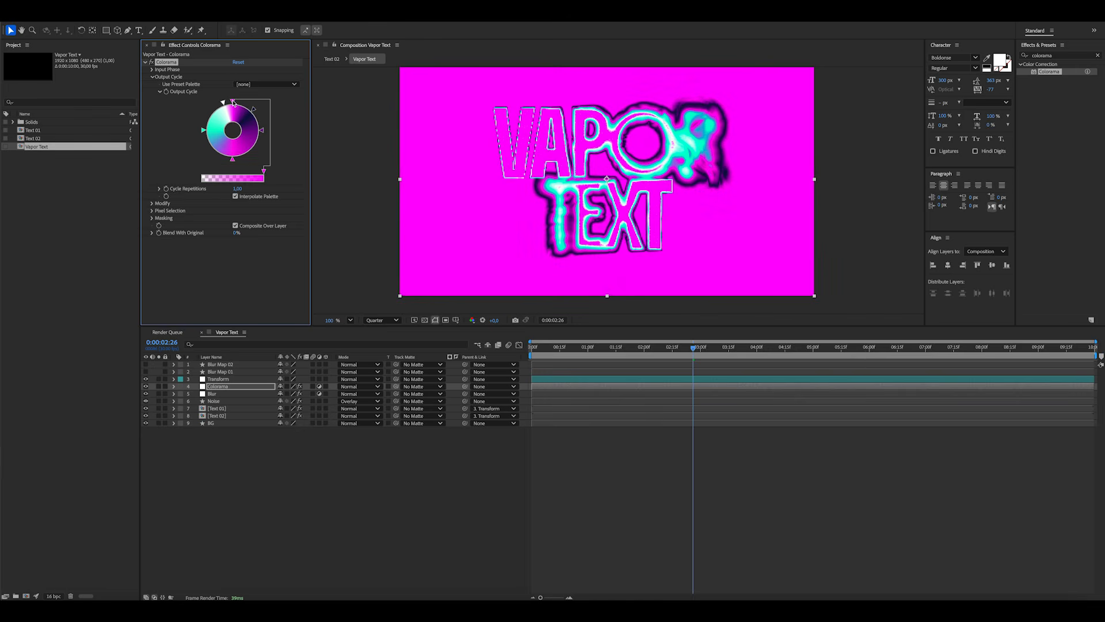
pyautogui.doubleClick(233, 102)
pyautogui.moveTo(296, 402); pyautogui.dragTo(173, 529)
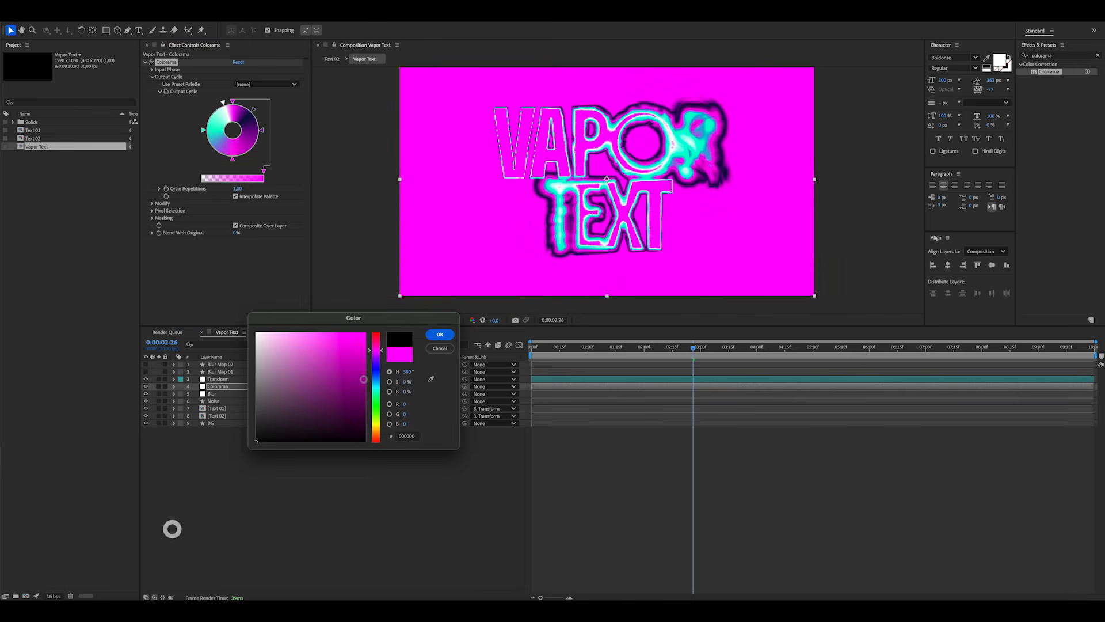
pyautogui.click(440, 334)
pyautogui.moveTo(224, 101); pyautogui.dragTo(228, 102)
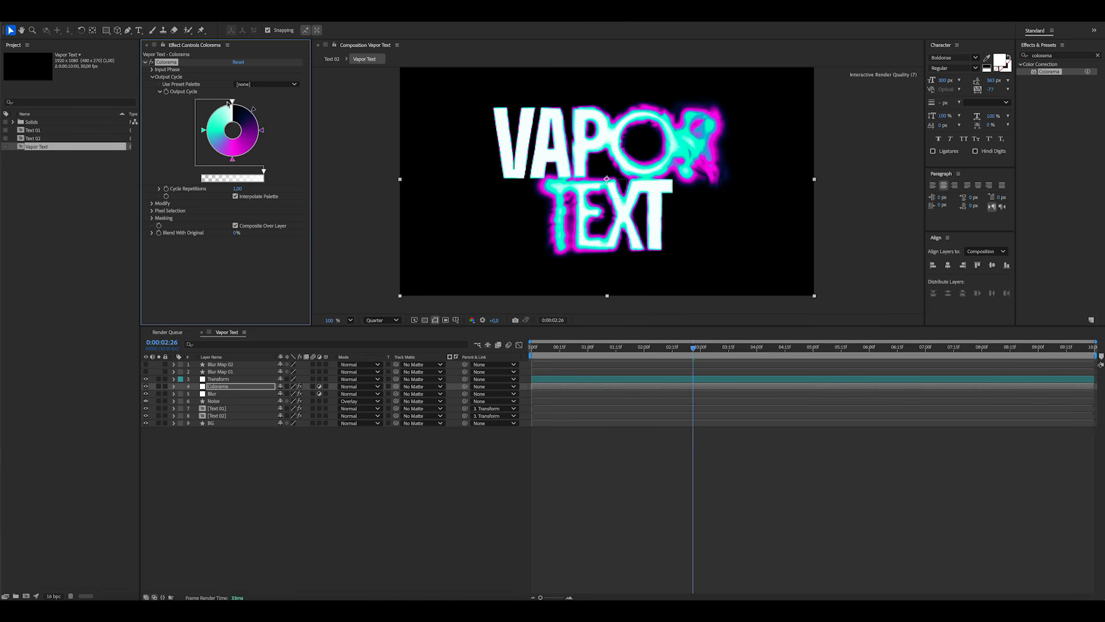
# Set the composition preview resolution to Half
pyautogui.click(412, 483)
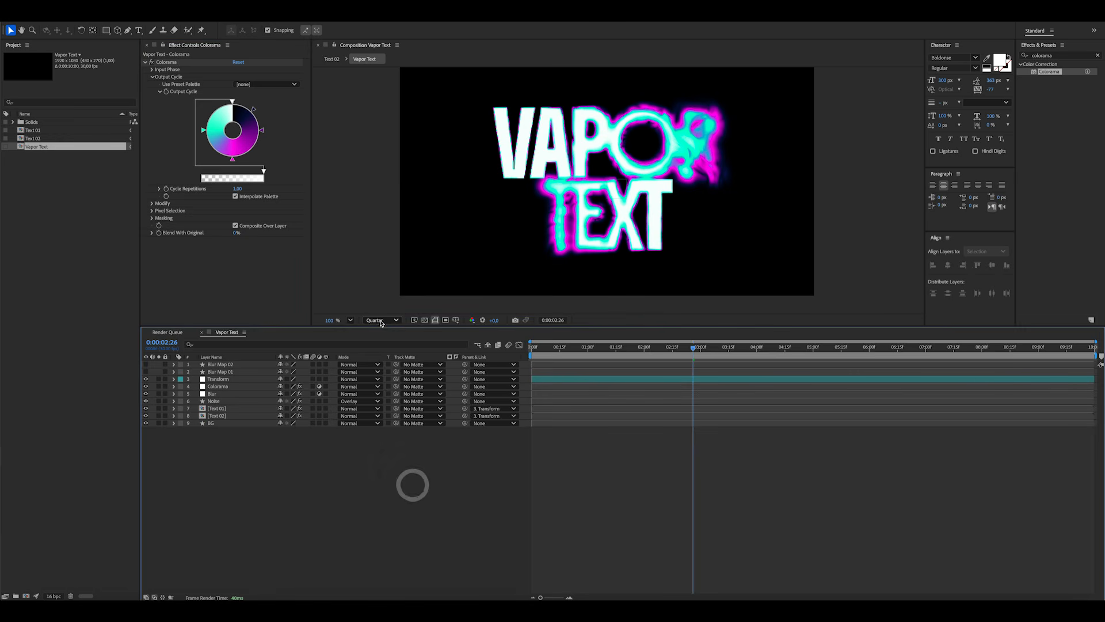
pyautogui.click(379, 319)
pyautogui.click(383, 358)
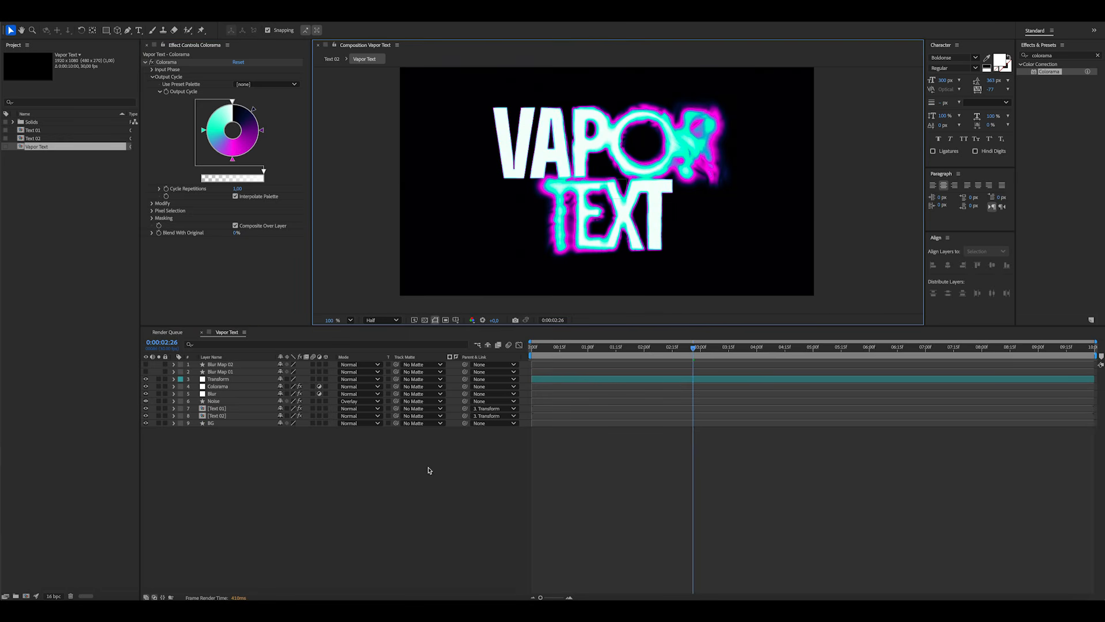
pyautogui.click(429, 470)
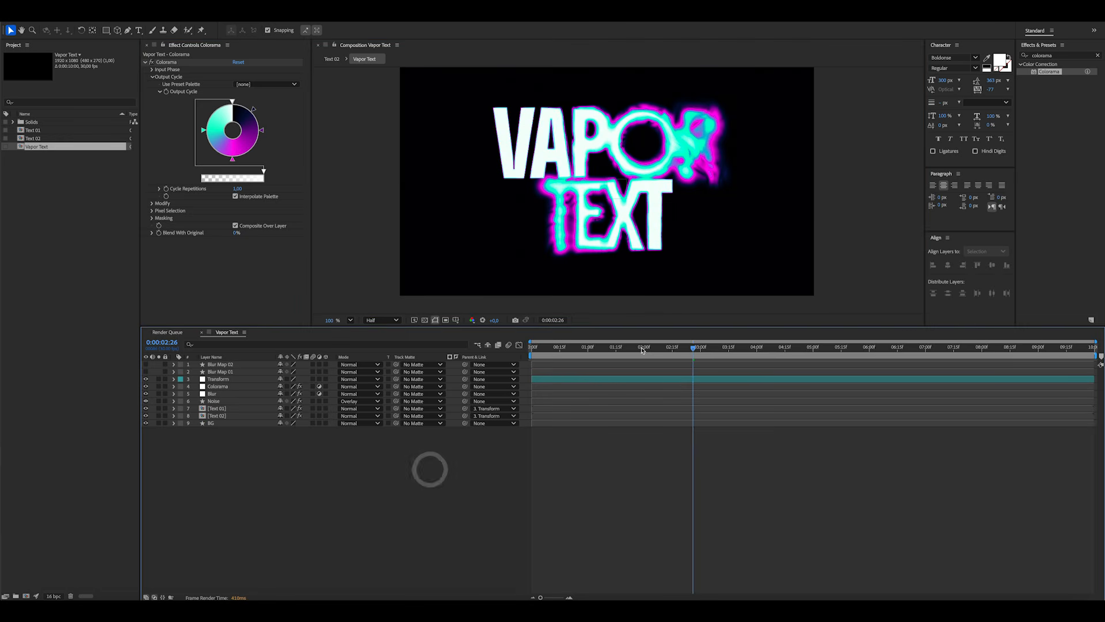
# Fine-tune the placement of the adjacent black and white markers at twelve o'clock on the Output Cycle wheel
pyautogui.moveTo(234, 102); pyautogui.dragTo(229, 102)
pyautogui.click(234, 101)
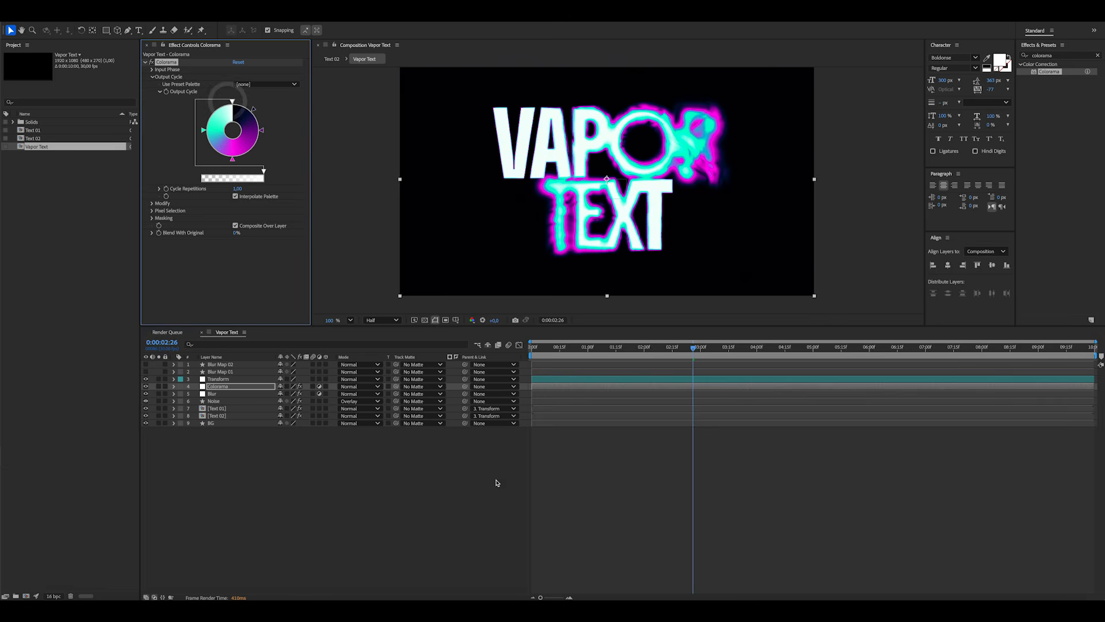
pyautogui.click(472, 511)
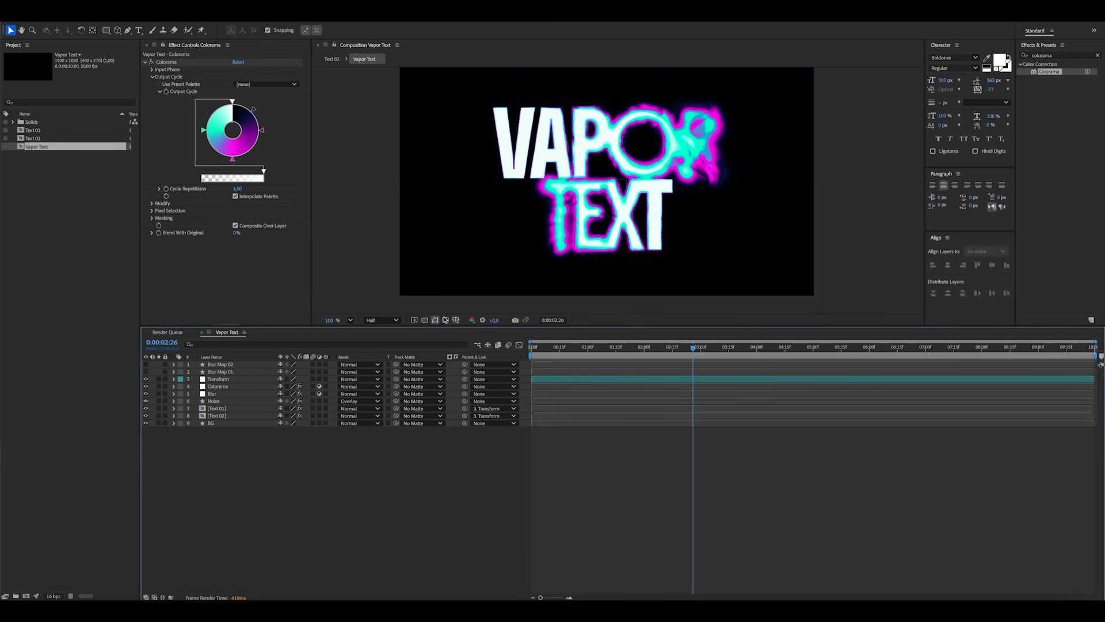
# Set the composition preview resolution to Full
pyautogui.click(373, 321)
pyautogui.click(375, 343)
pyautogui.scroll(4, 483, 176)
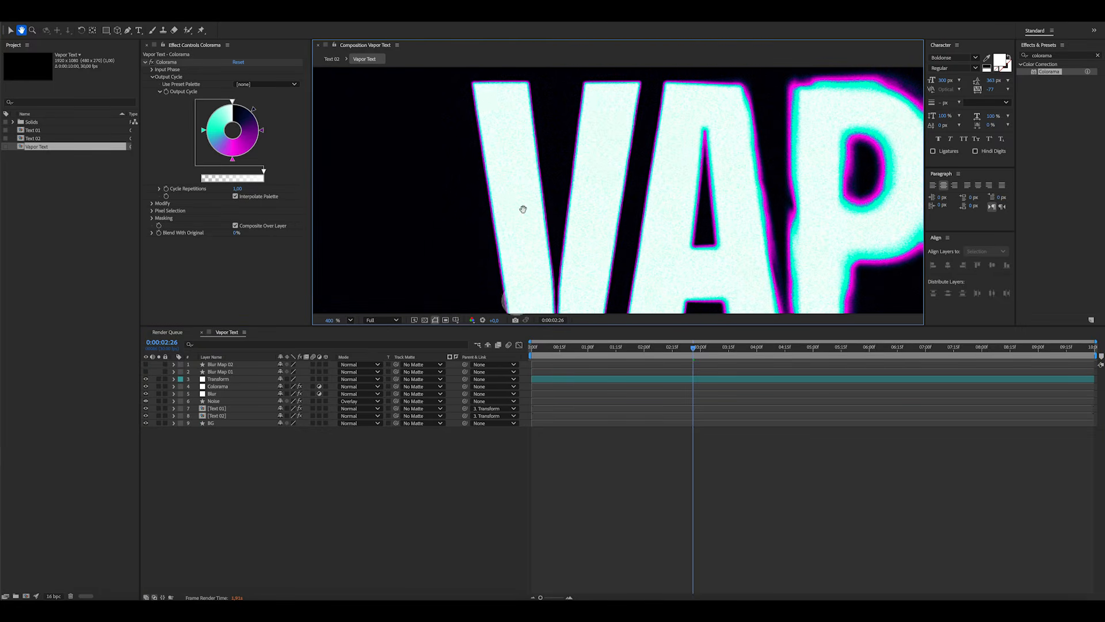
# Set the Gaussian Blur Blurriness on the Blur layer to 0
pyautogui.click(211, 394)
pyautogui.click(241, 69)
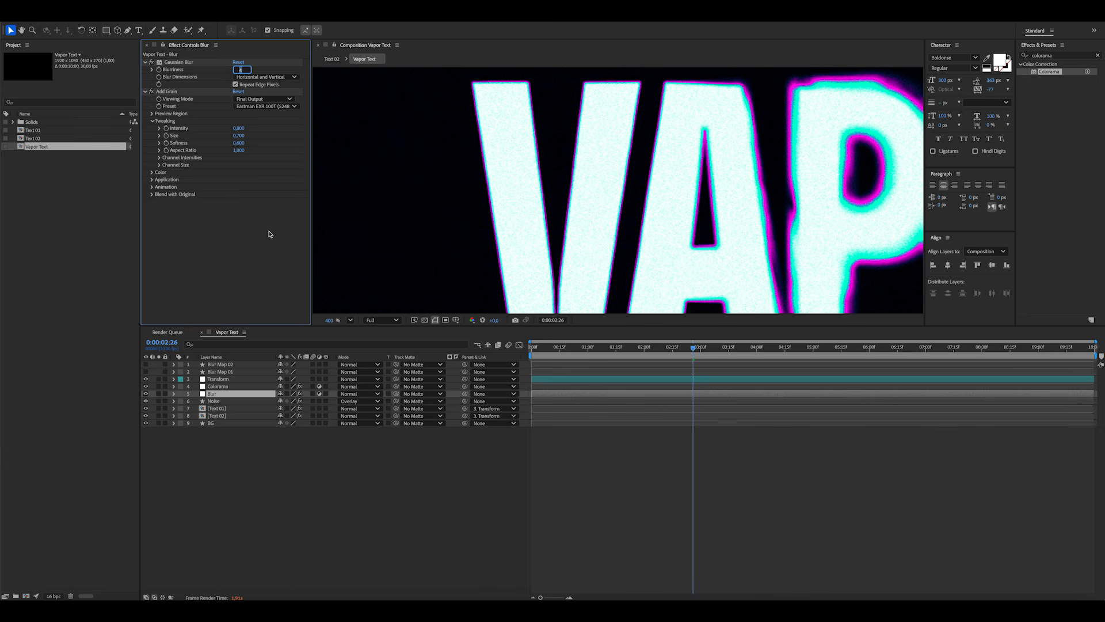
pyautogui.write('5')
pyautogui.press('Return')
pyautogui.write('0')
pyautogui.press('Return')
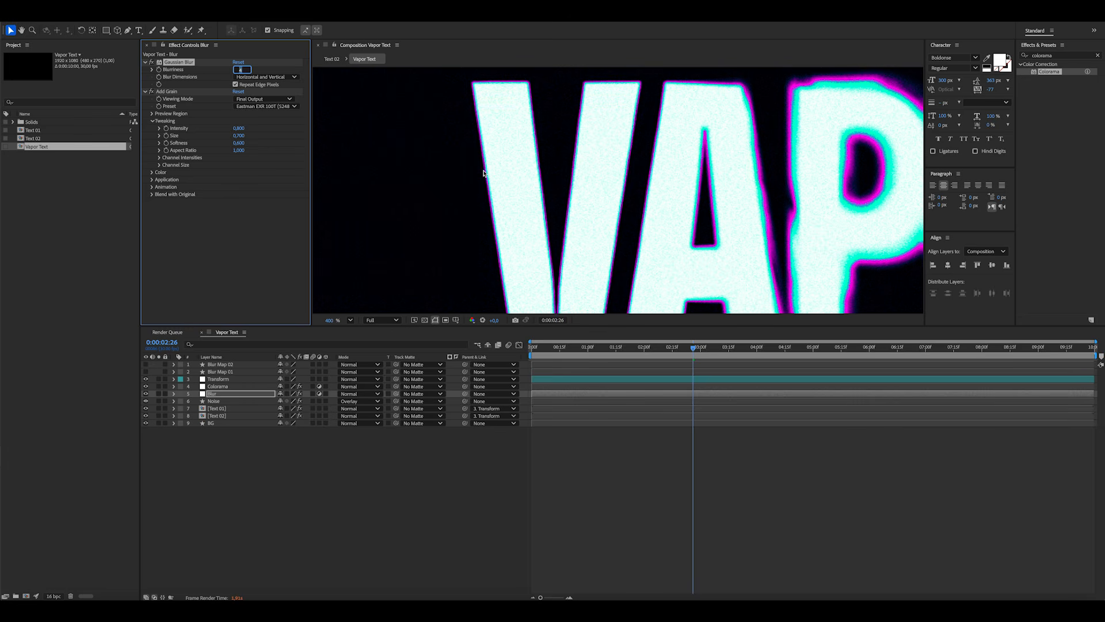
pyautogui.scroll(-2, 512, 180)
pyautogui.moveTo(645, 234); pyautogui.dragTo(635, 202)
pyautogui.click(377, 522)
pyautogui.press('h')
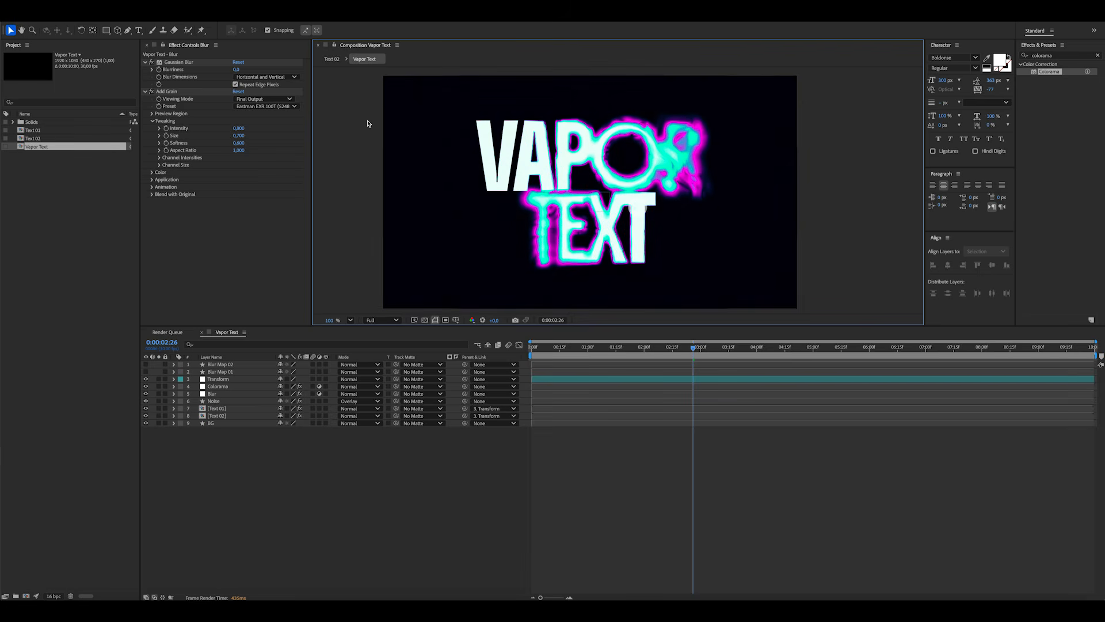
# Set the Gaussian Blur Blurriness on the Blur layer to 4
pyautogui.click(236, 69)
pyautogui.write('4')
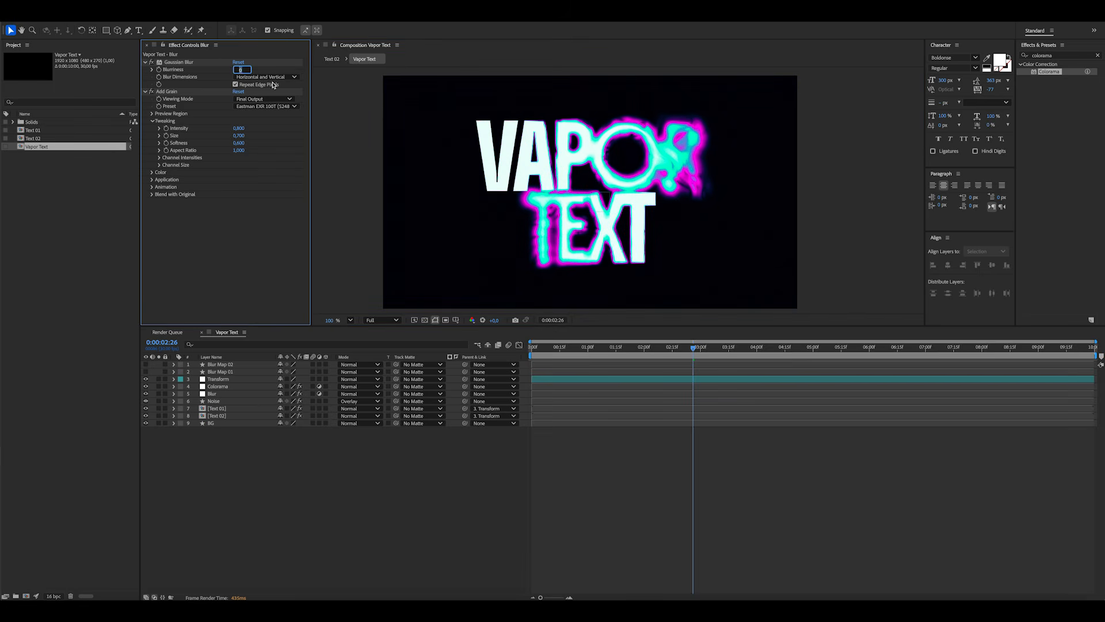
pyautogui.press('Return')
pyautogui.click(371, 476)
pyautogui.press('h')
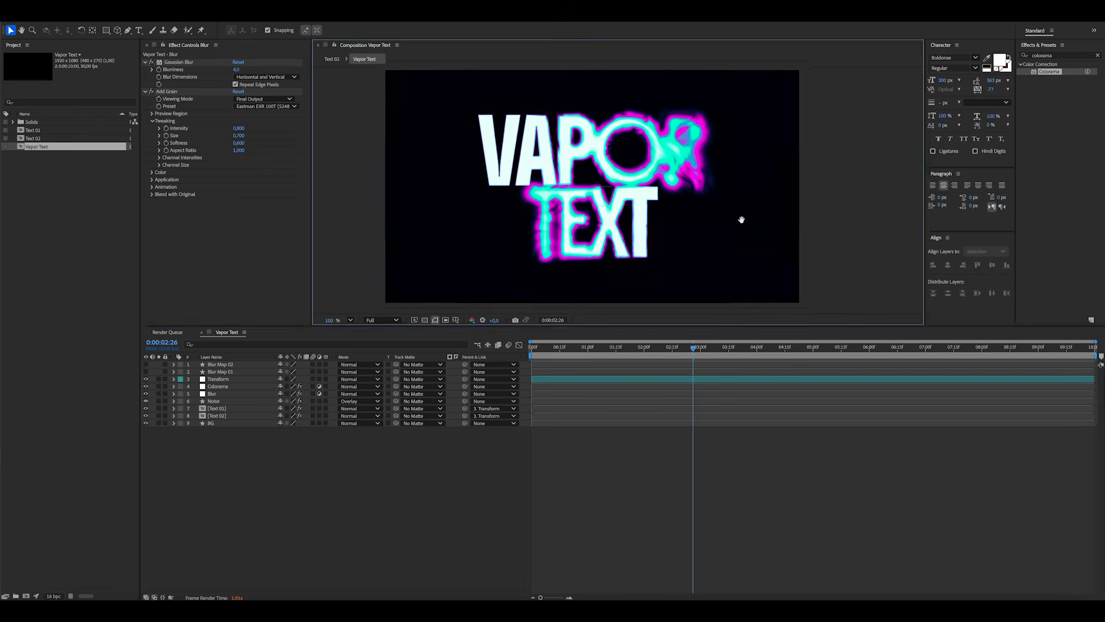
pyautogui.moveTo(740, 219); pyautogui.dragTo(750, 229)
pyautogui.press('v')
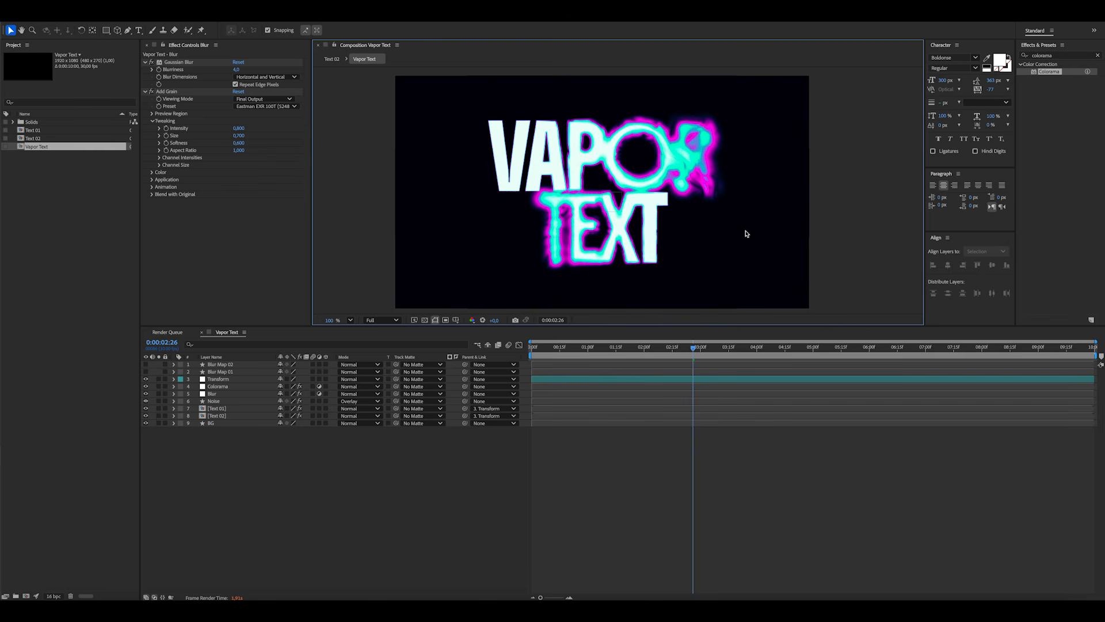
# Add an adjustment layer above all other layers and name it Optics
pyautogui.click(264, 483)
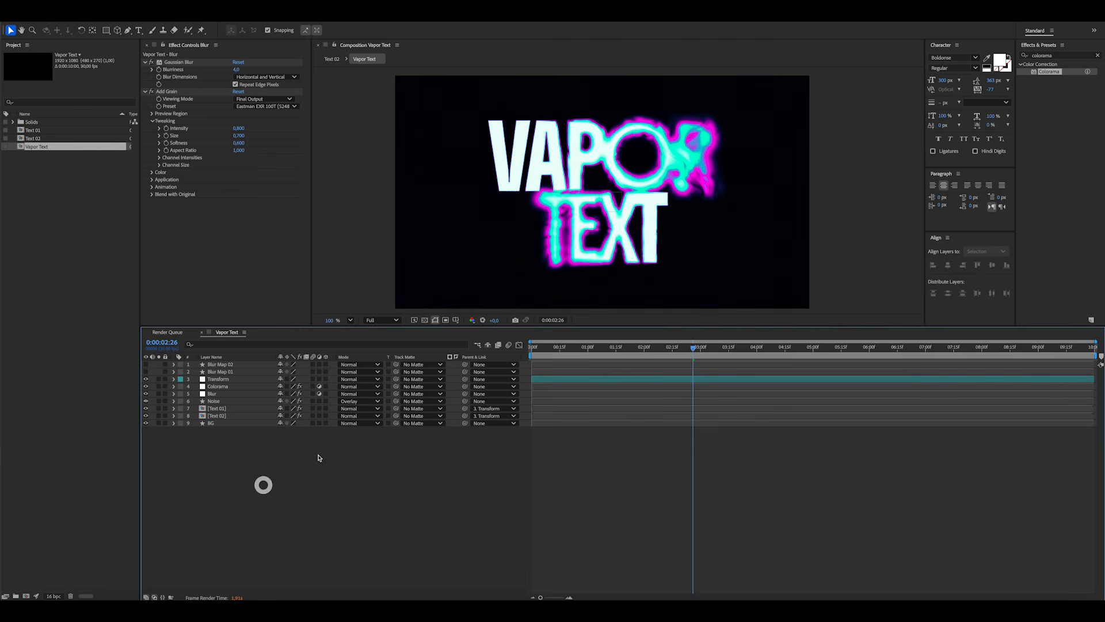
pyautogui.rightClick(316, 457)
pyautogui.moveTo(357, 462)
pyautogui.click(455, 503)
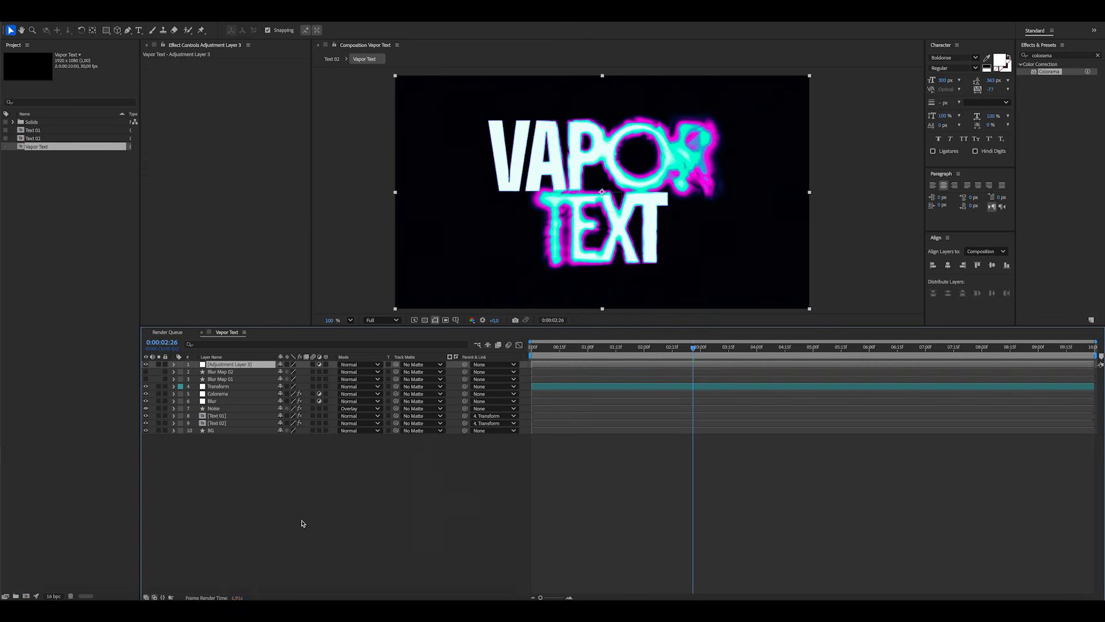
pyautogui.press('Return')
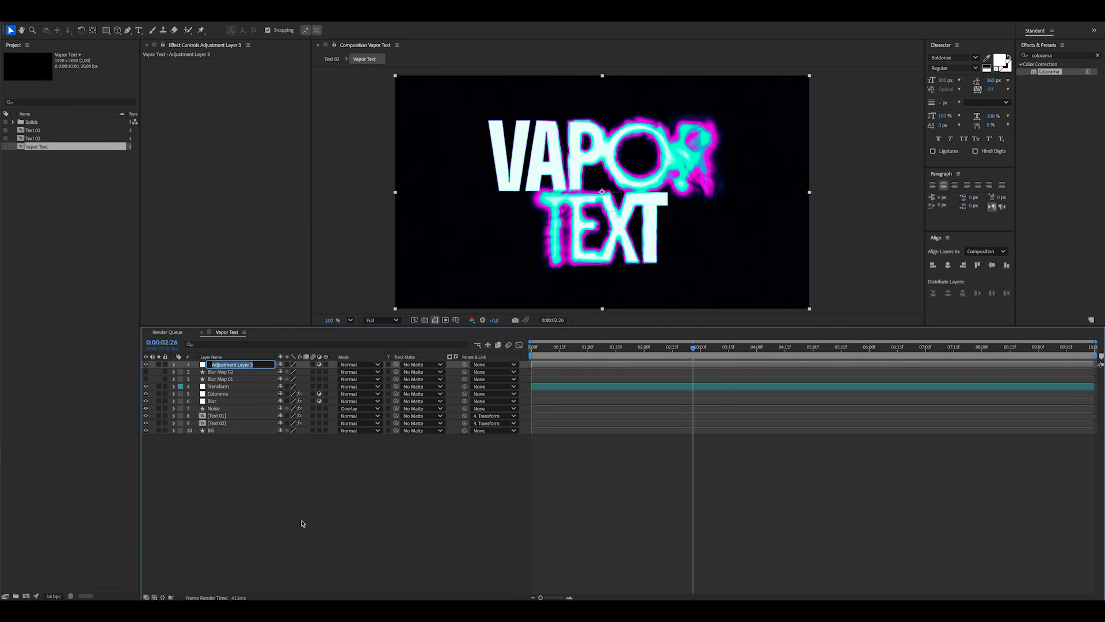
pyautogui.write('C')
pyautogui.press('Return')
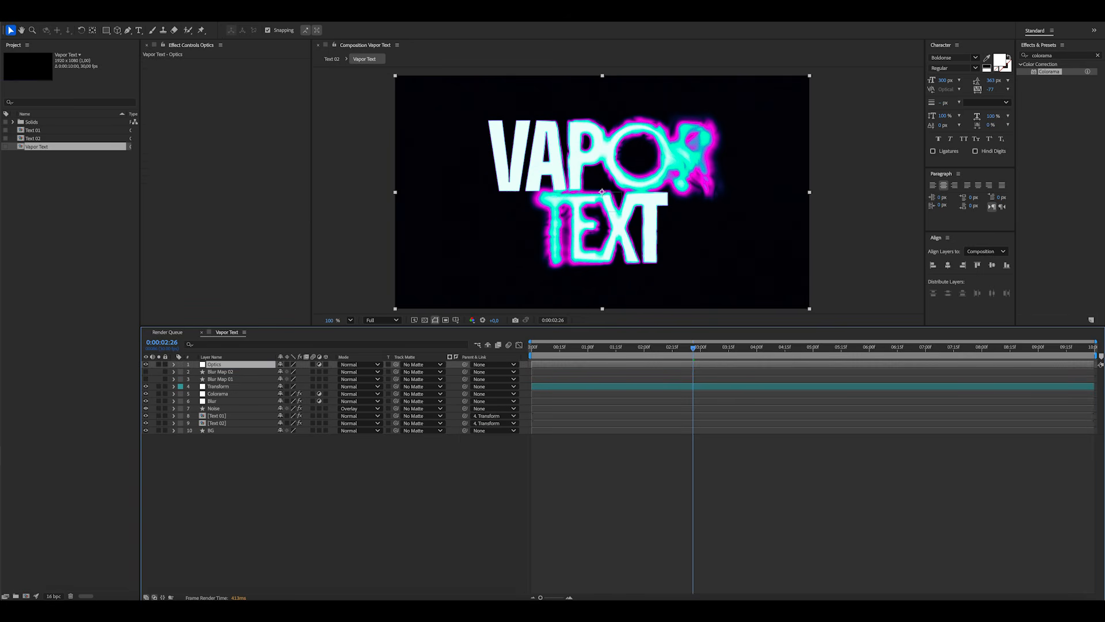
# Apply Optics Compensation to the Optics layer with Reverse Lens Distortion enabled and Field of View (FOV) set to 120
pyautogui.click(1039, 55)
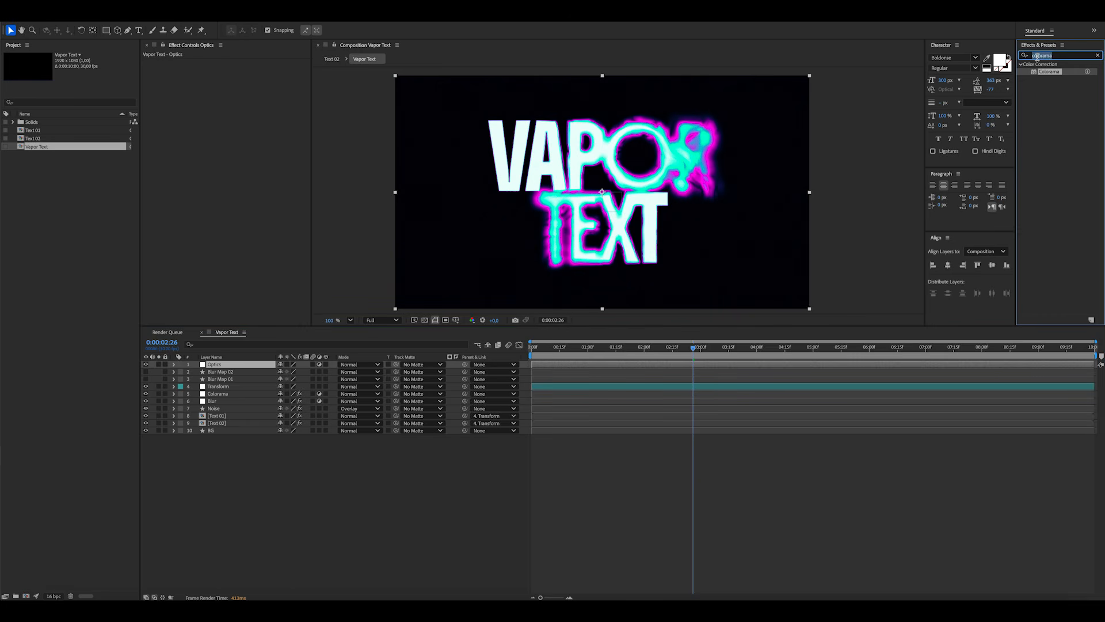
pyautogui.write('optics')
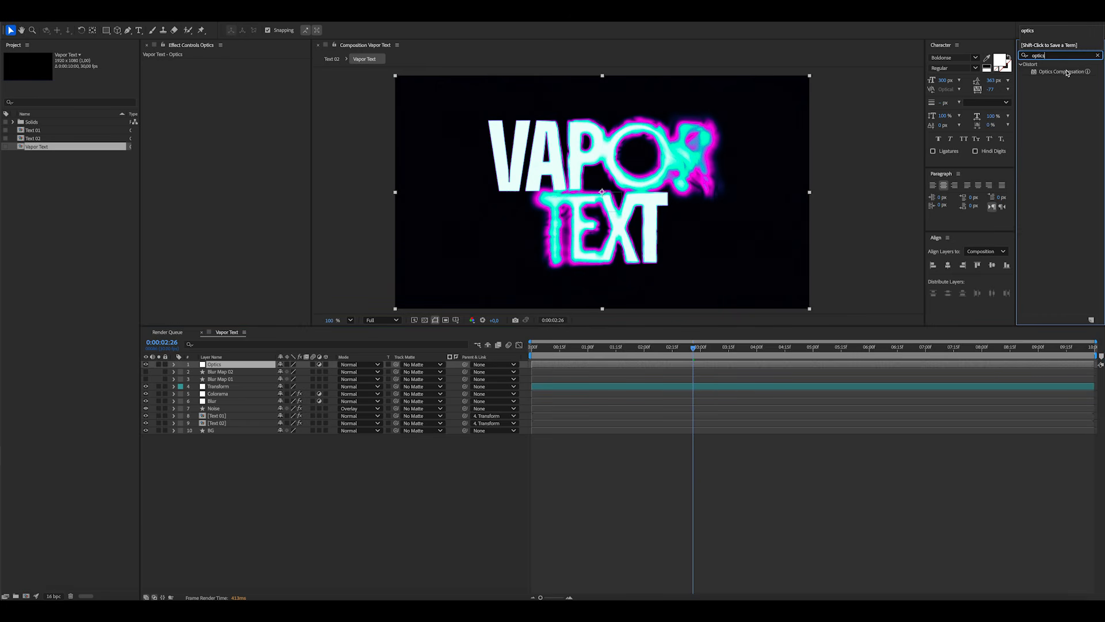
pyautogui.moveTo(1067, 72); pyautogui.dragTo(214, 364)
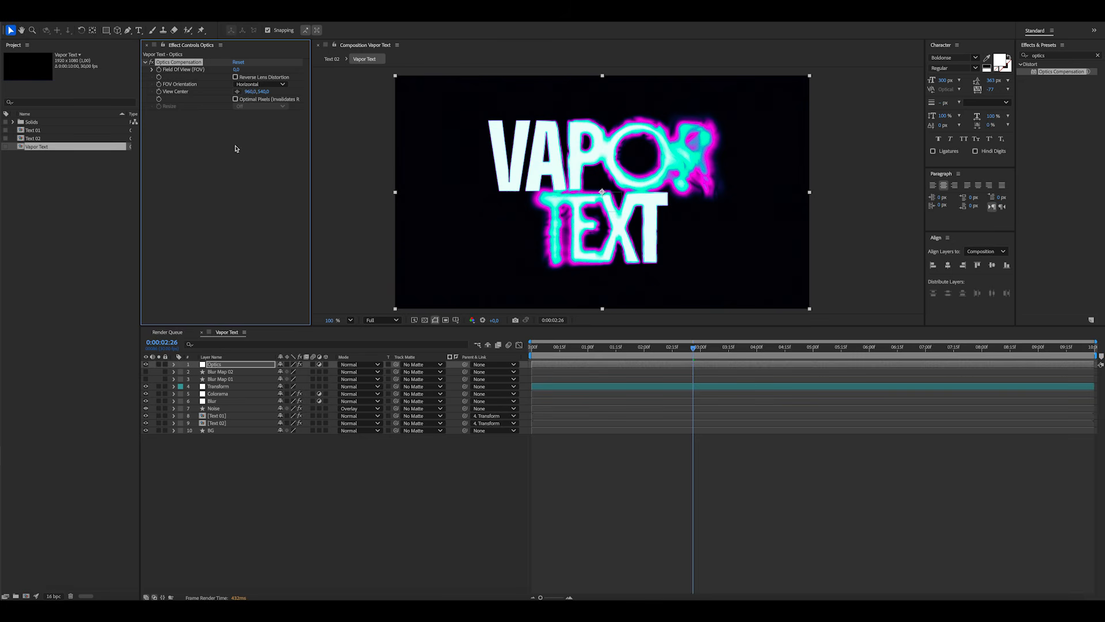
pyautogui.click(236, 69)
pyautogui.write('12')
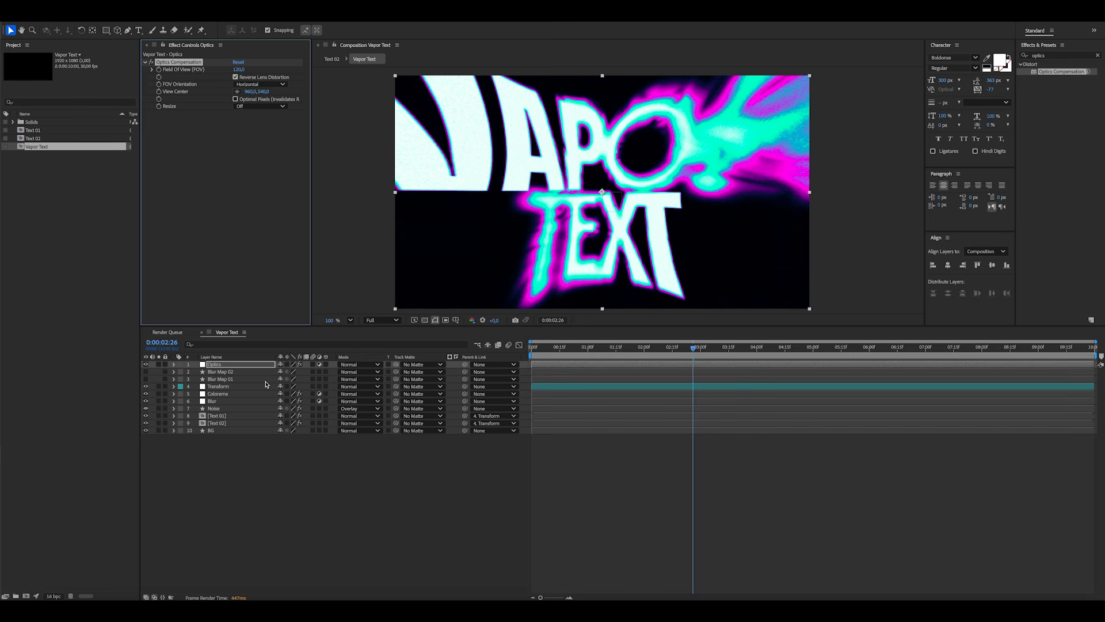
# Enable keyframing for Field of View (FOV) at 0:00:02:26 and reveal the keyframed property of the Optics layer
pyautogui.click(250, 364)
pyautogui.click(159, 69)
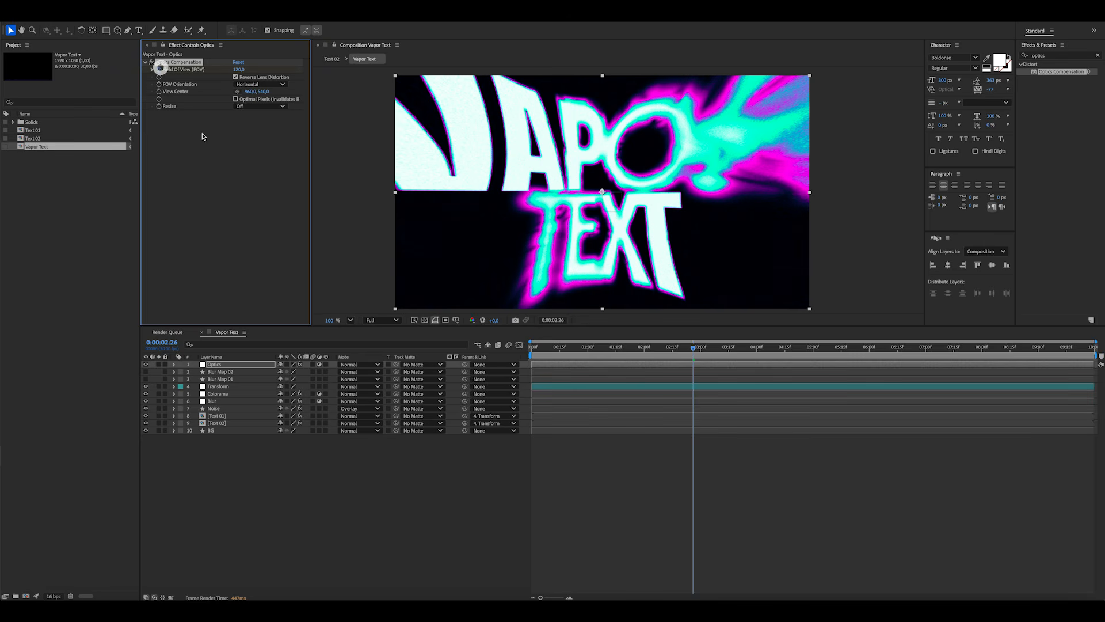
pyautogui.click(219, 364)
pyautogui.press('u')
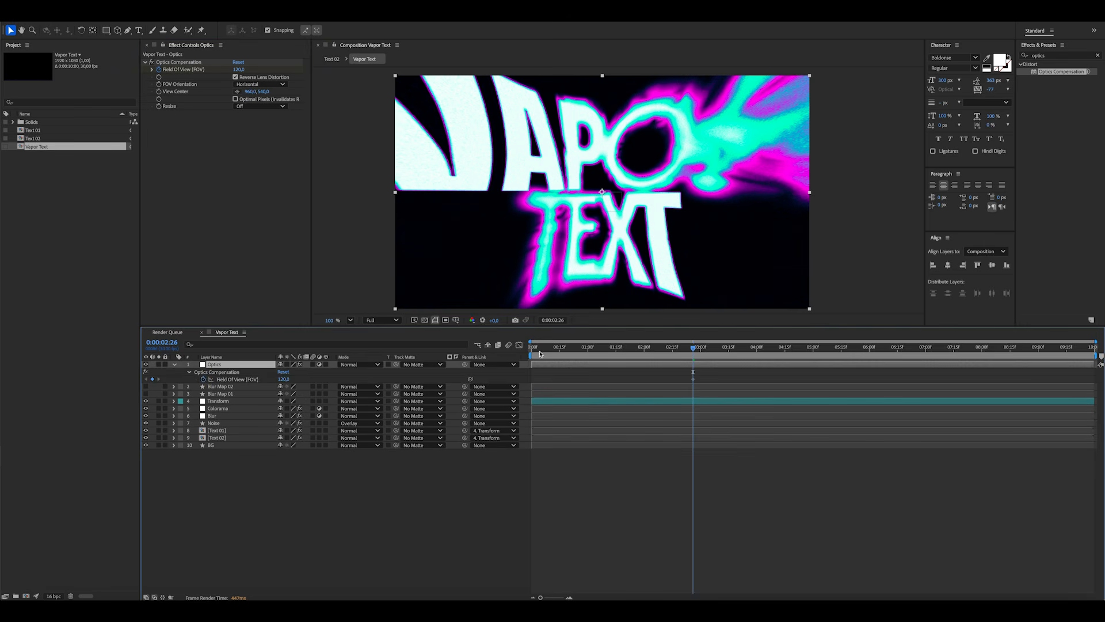
# Add a Field of View (FOV) keyframe with the value 120 at 0:00:00:20
pyautogui.moveTo(540, 352); pyautogui.dragTo(560, 353)
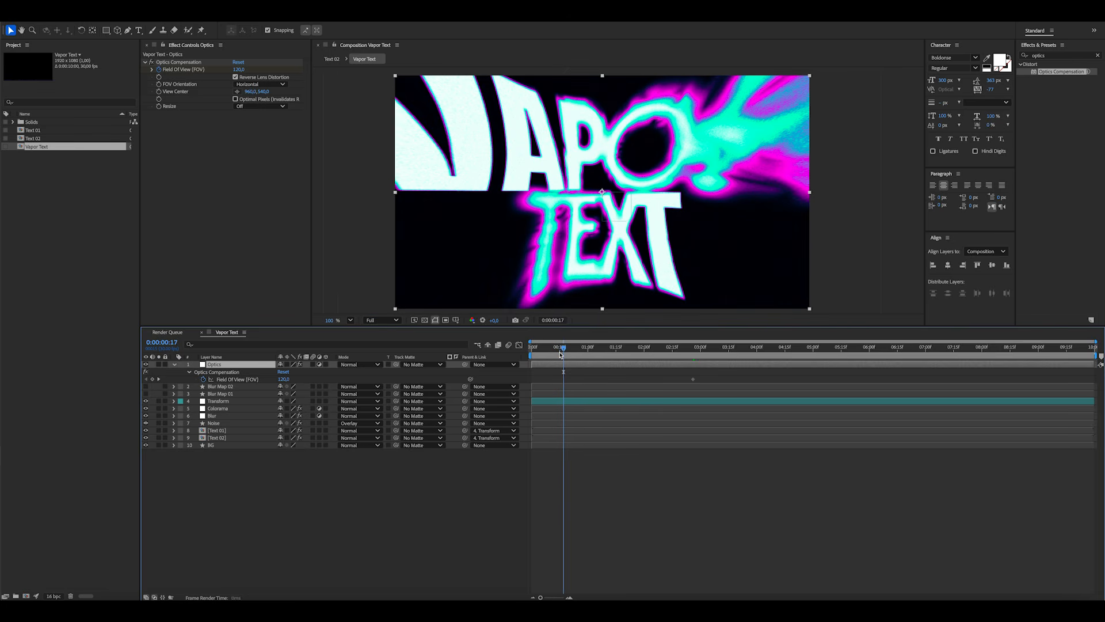
pyautogui.press('space')
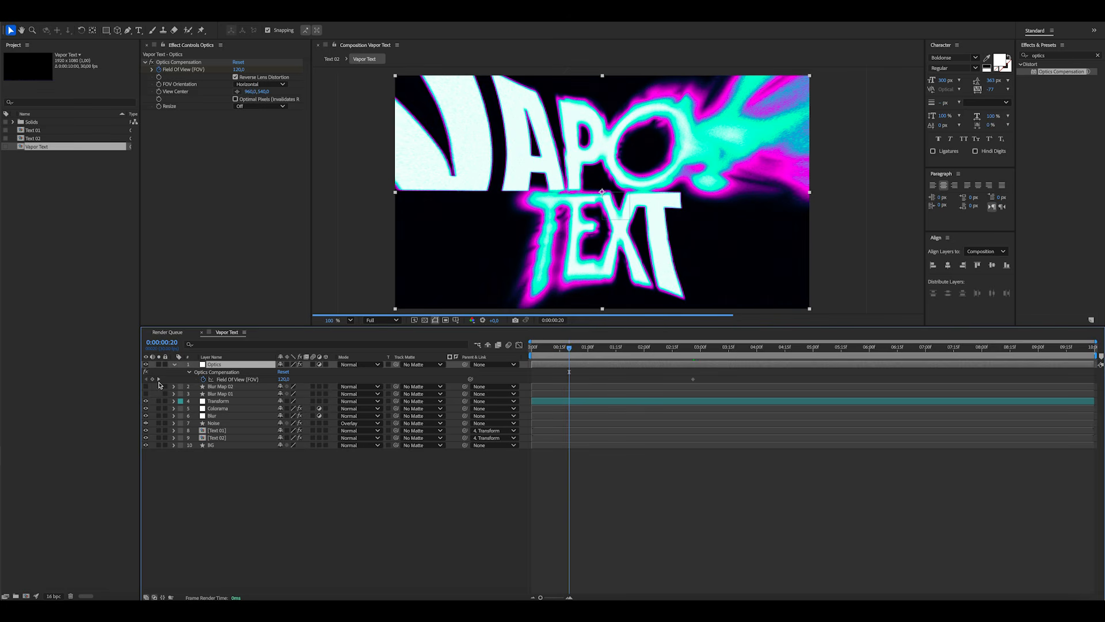
pyautogui.click(151, 379)
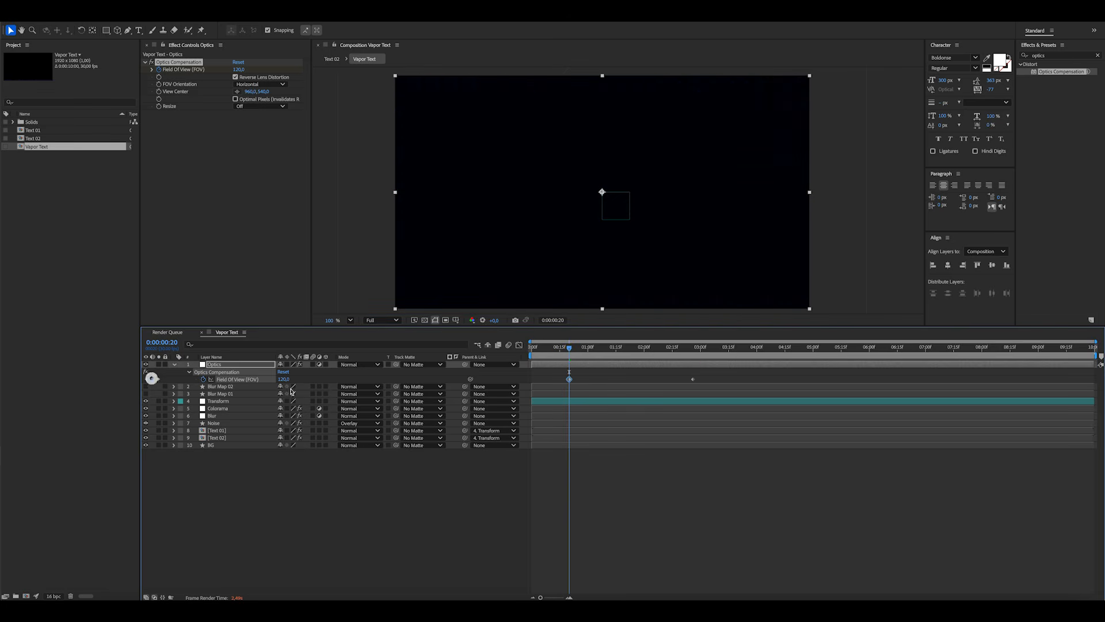
# Move the second Field of View (FOV) keyframe to 0:00:03:20 and set its value to 0
pyautogui.press('space')
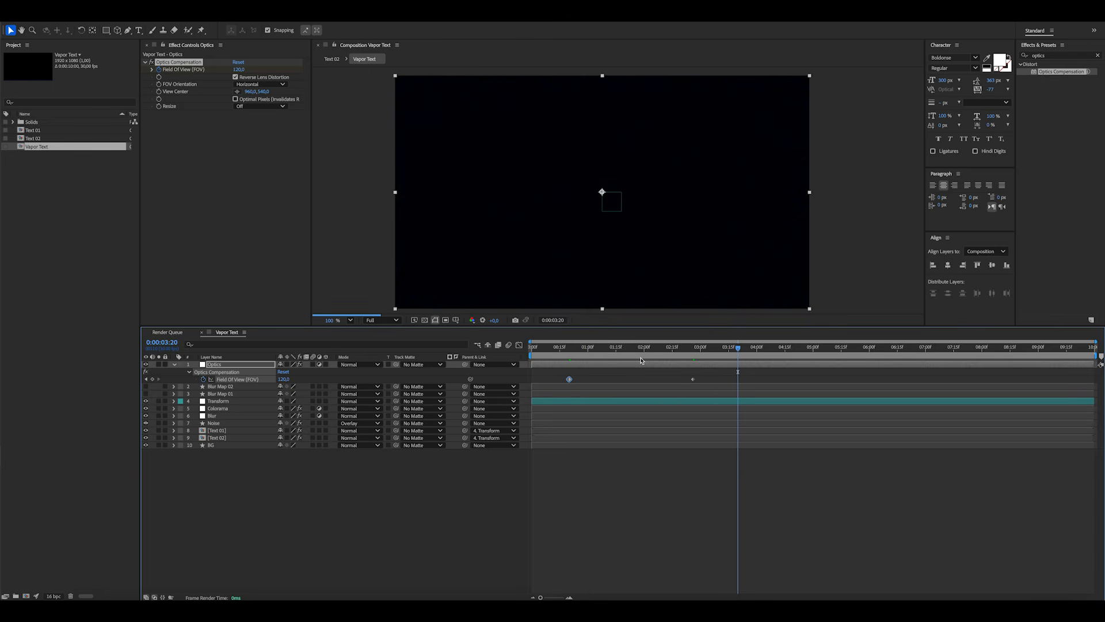
pyautogui.moveTo(693, 380); pyautogui.dragTo(738, 379)
pyautogui.click(283, 380)
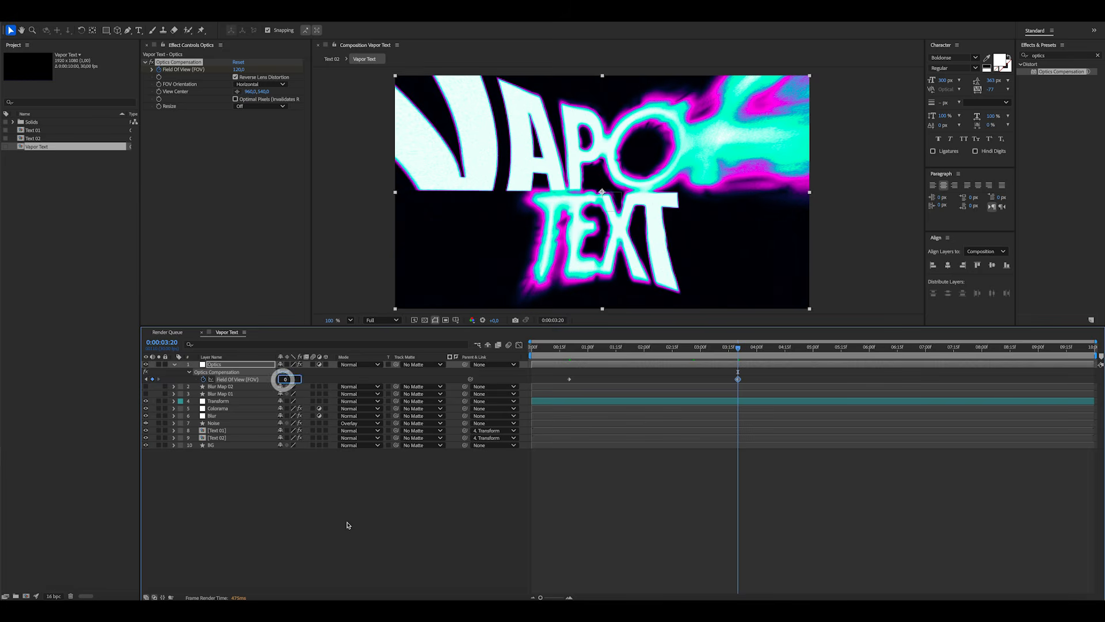
pyautogui.write('0')
pyautogui.click(355, 530)
# Ease both Field of View (FOV) keyframes and shape their speed graph into a sharp early peak with a long slowdown
pyautogui.click(252, 380)
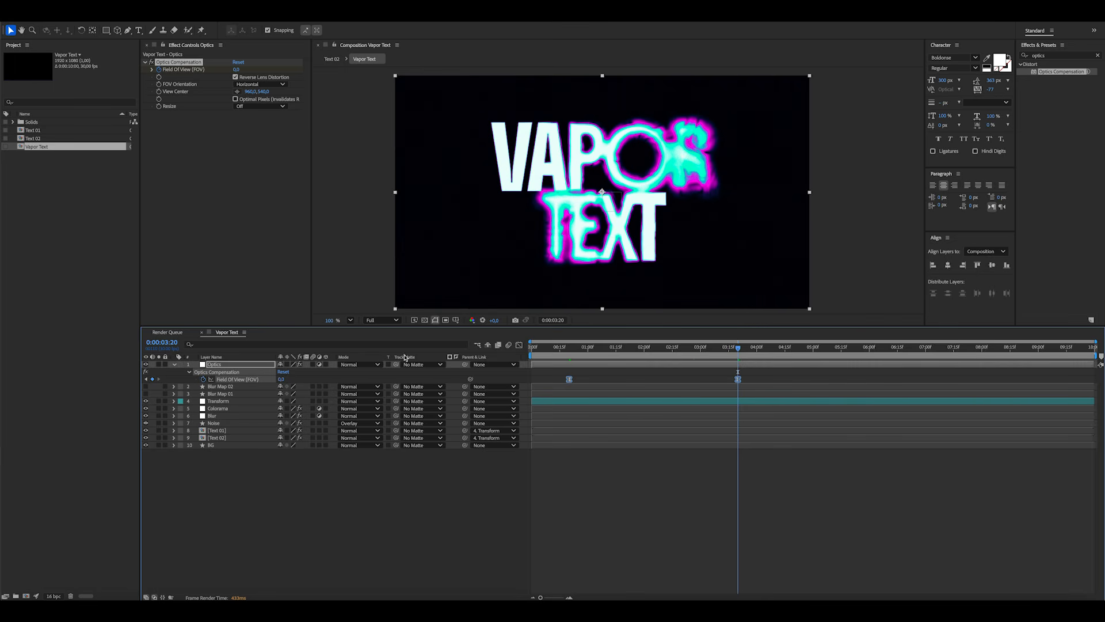
pyautogui.click(520, 345)
pyautogui.moveTo(789, 424); pyautogui.dragTo(629, 375)
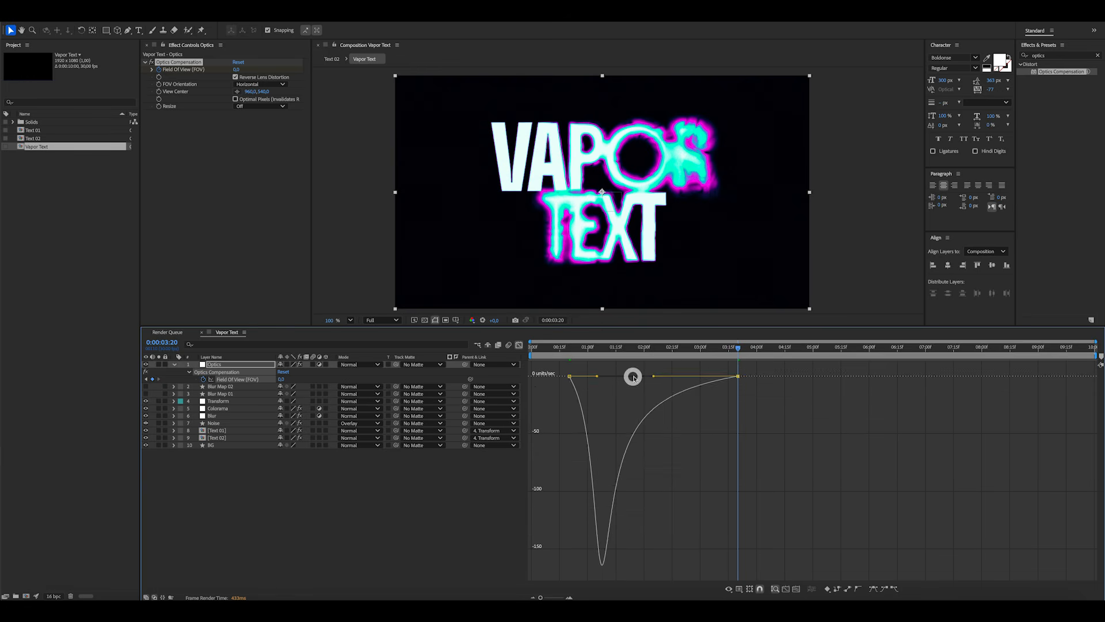
pyautogui.click(378, 504)
pyautogui.click(519, 345)
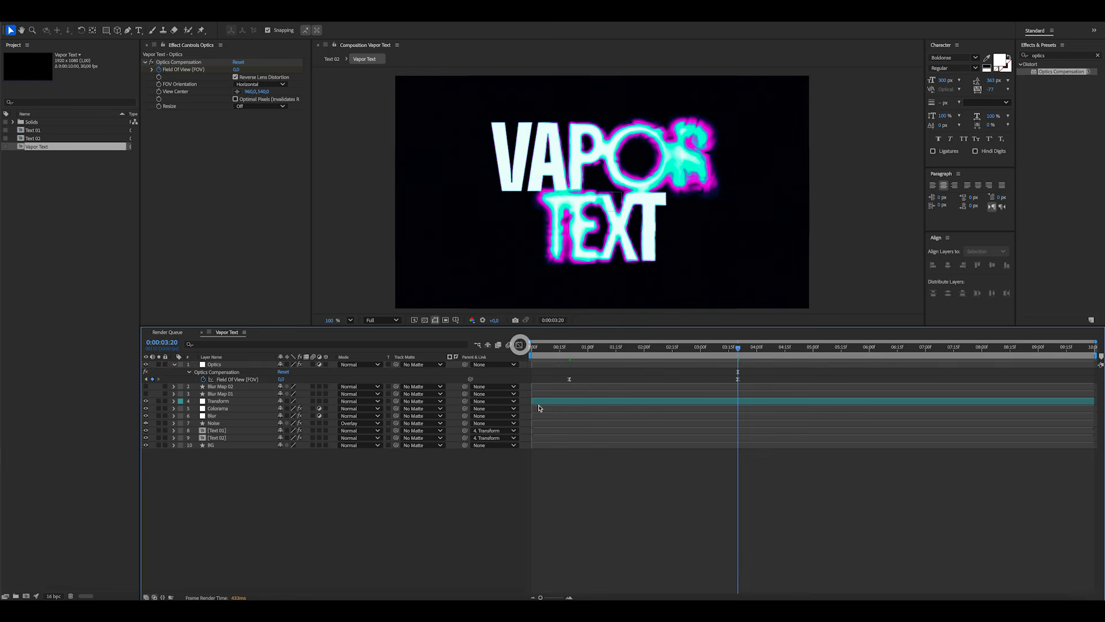
# End the work area at 0:00:06:00
pyautogui.click(870, 350)
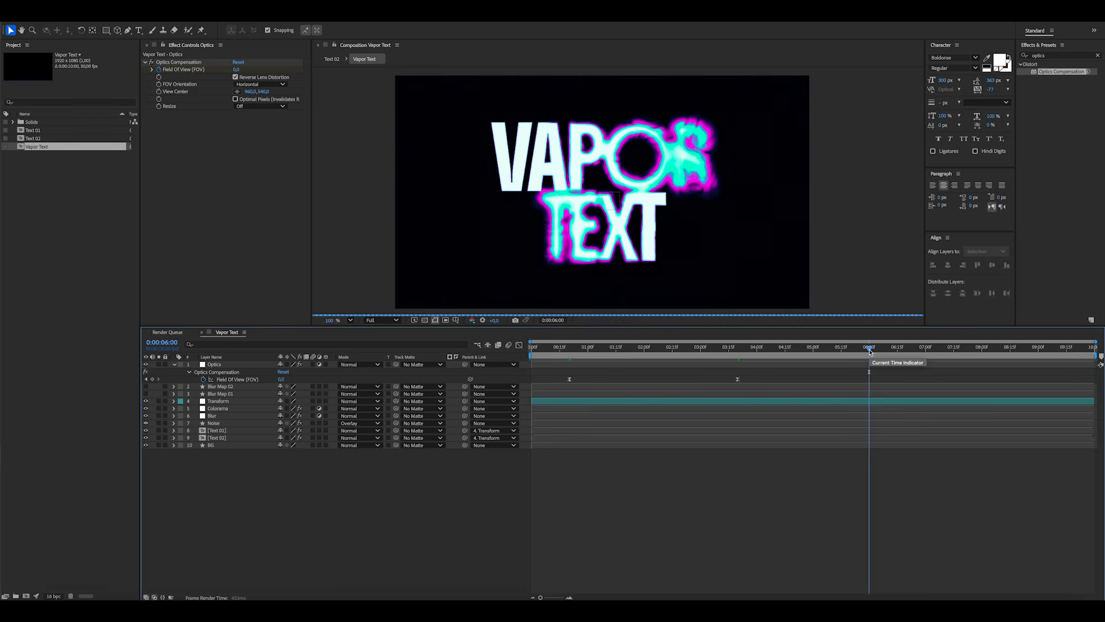
pyautogui.press('n')
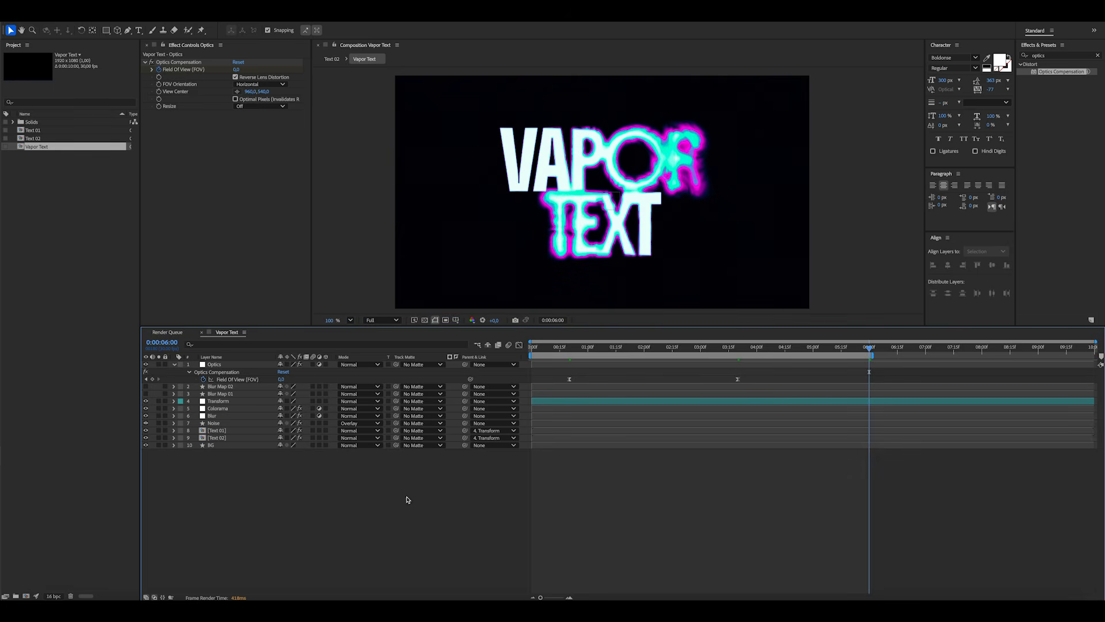
pyautogui.click(407, 497)
# Copy the Add Grain effect from the Blur layer to the Optics layer and collapse the layer's properties
pyautogui.click(212, 416)
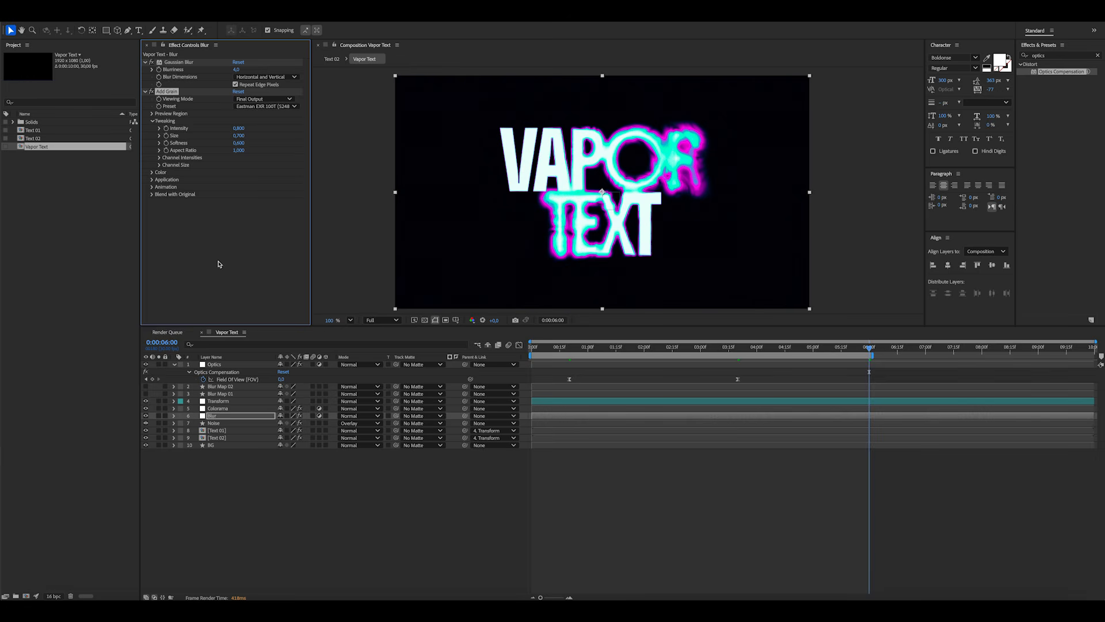
pyautogui.click(208, 365)
pyautogui.click(190, 212)
pyautogui.hotkey('ctrl', 'v')
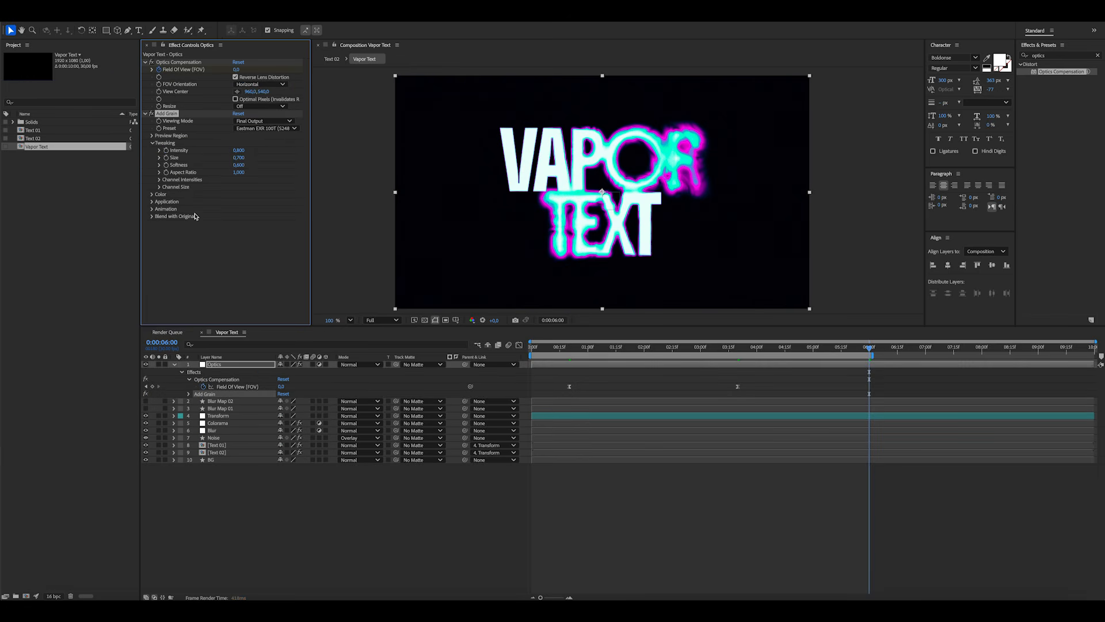
pyautogui.click(174, 366)
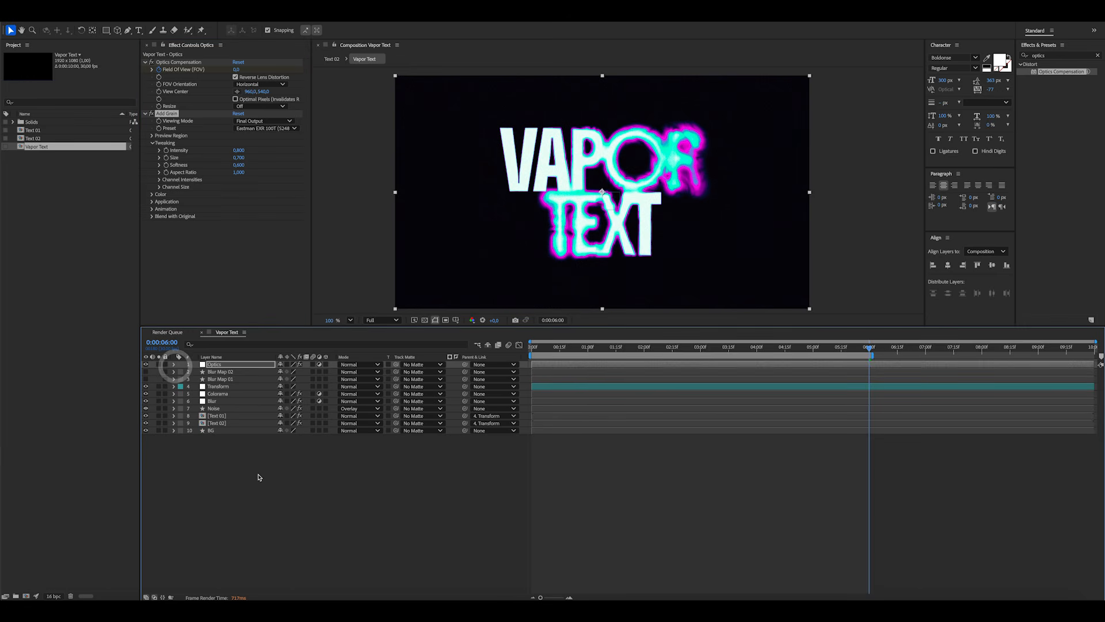
# Lighten the black stop in the Colorama layer's Output Cycle to the near-black colour 100F0F
pyautogui.click(222, 408)
pyautogui.click(224, 394)
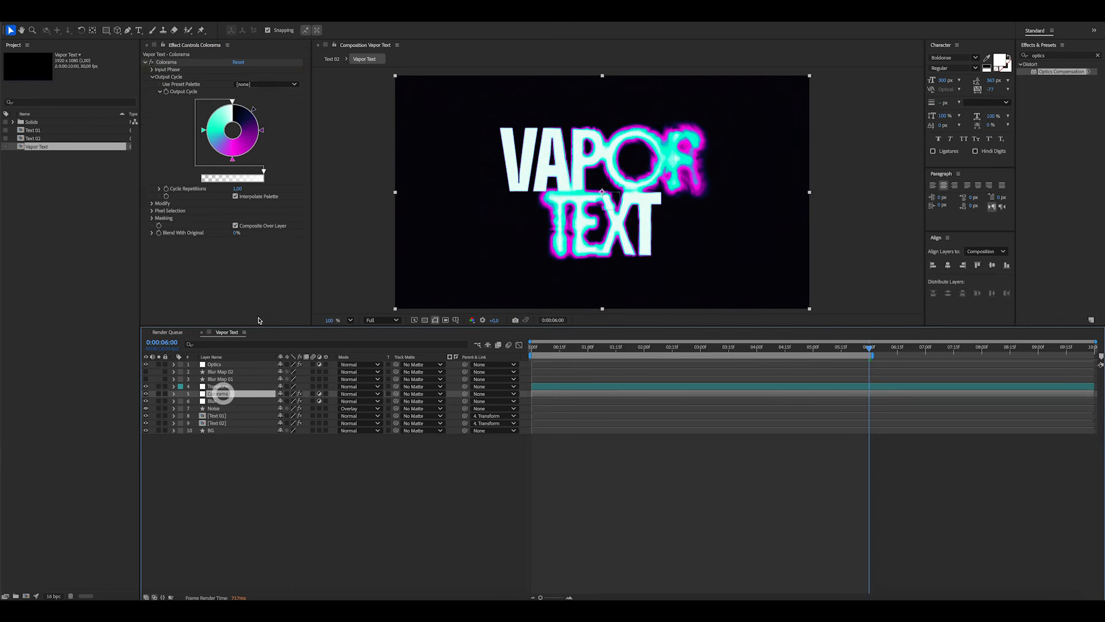
pyautogui.doubleClick(232, 101)
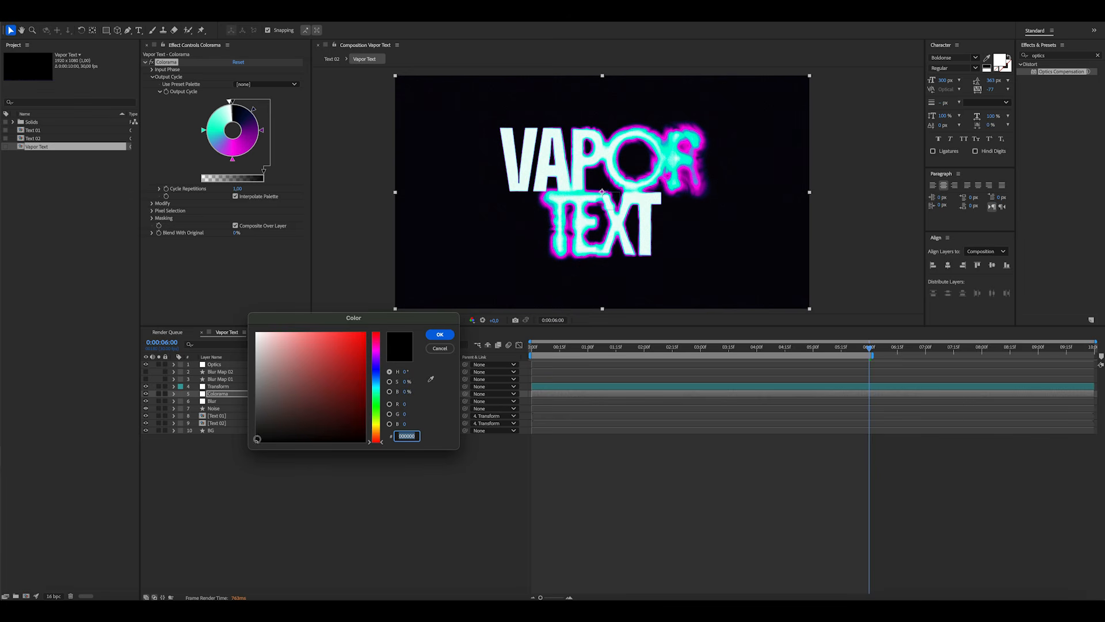
pyautogui.click(262, 435)
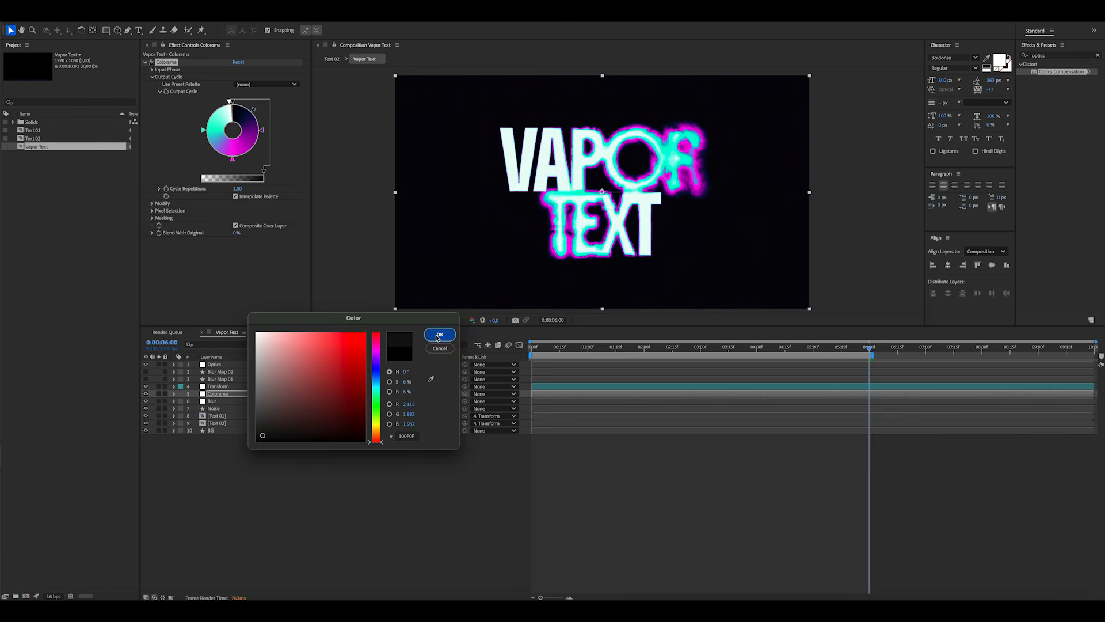
pyautogui.click(440, 334)
# Separate the dark stop from the overlapping white one, recolour it dark navy 181821, and preview the animation
pyautogui.moveTo(231, 100); pyautogui.dragTo(233, 102)
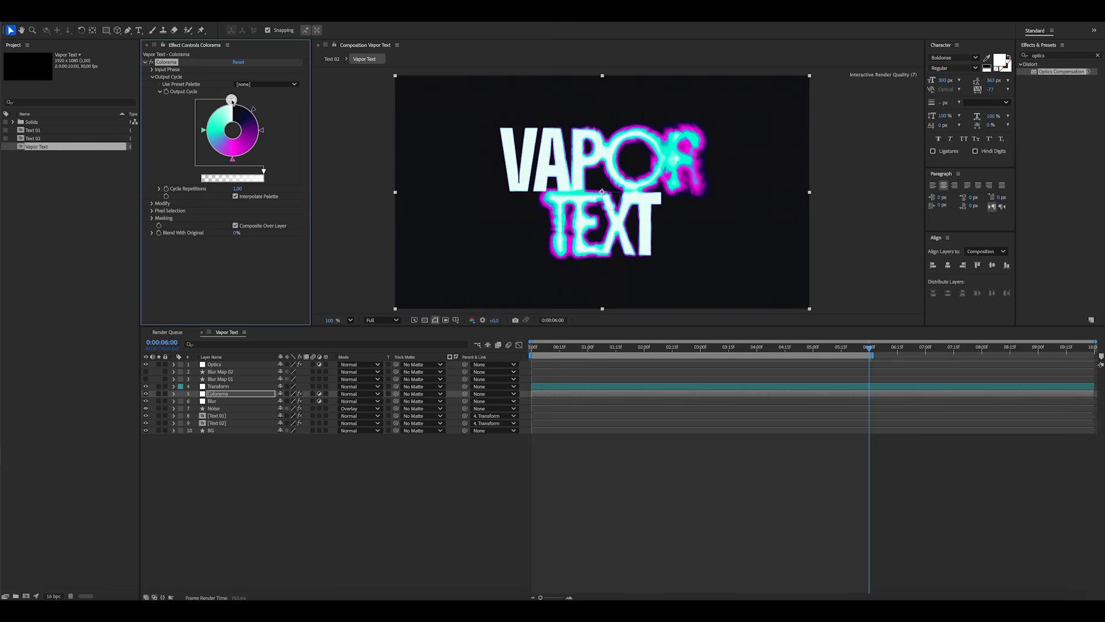
pyautogui.moveTo(232, 101); pyautogui.dragTo(232, 99)
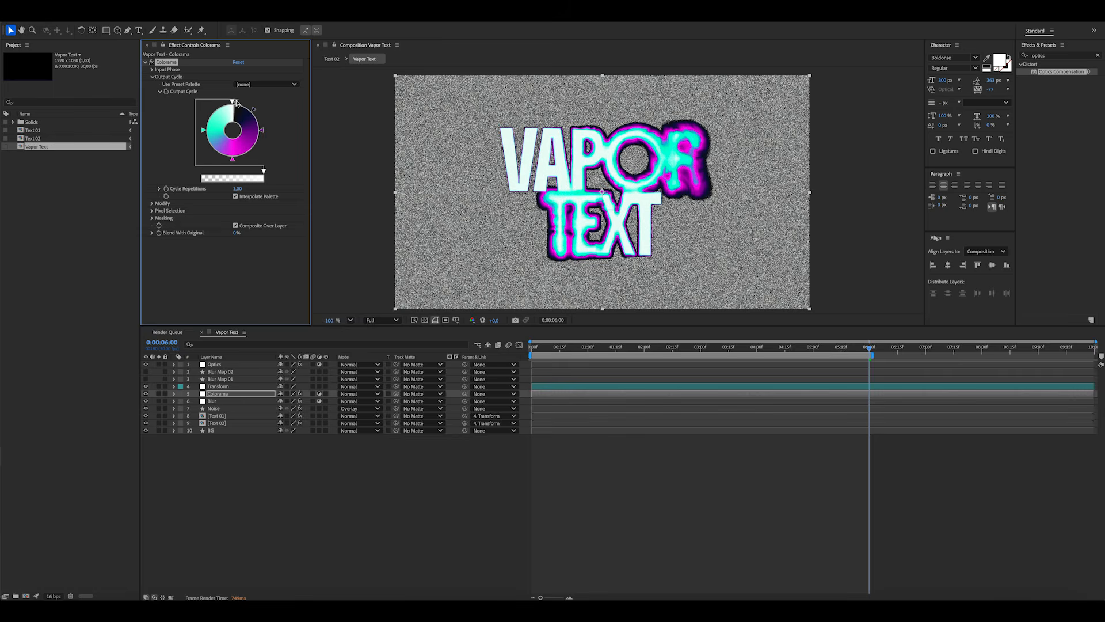
pyautogui.doubleClick(236, 101)
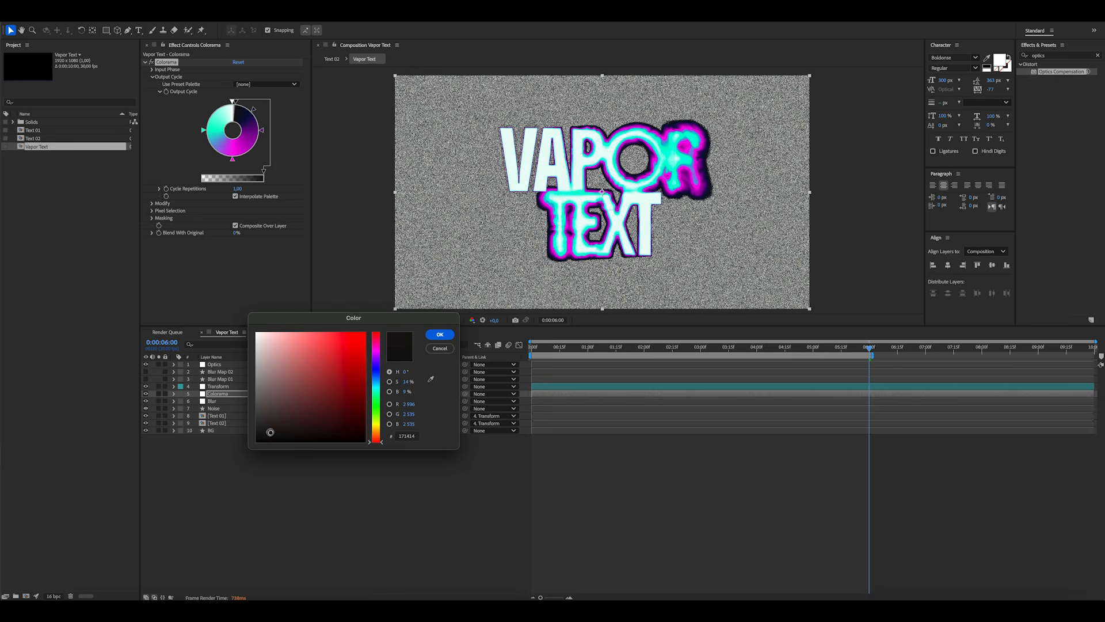
pyautogui.click(377, 368)
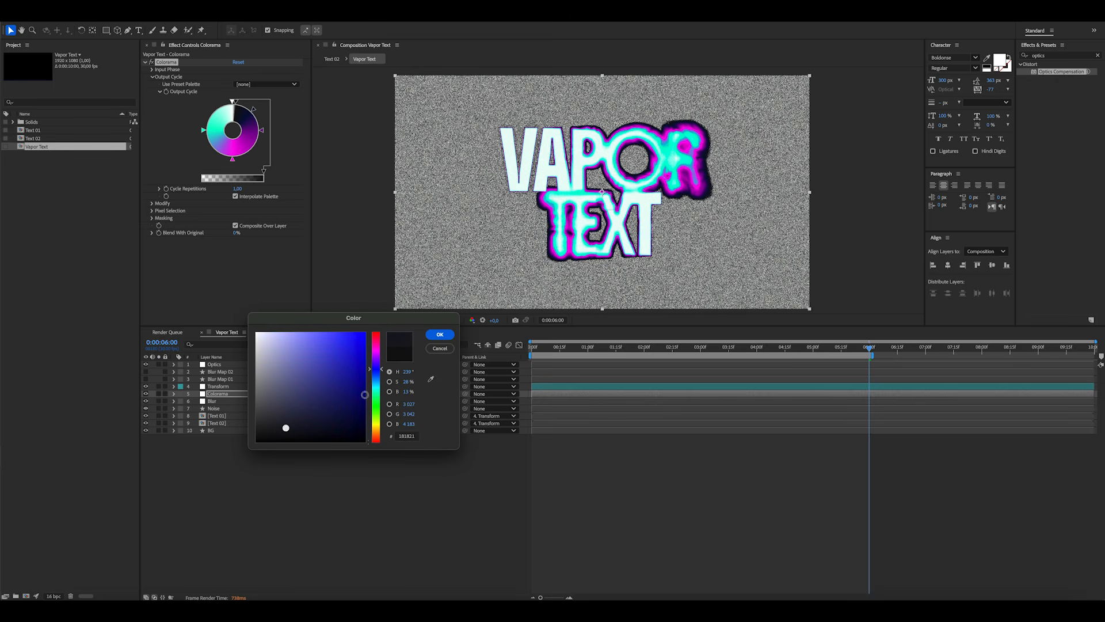
pyautogui.click(440, 334)
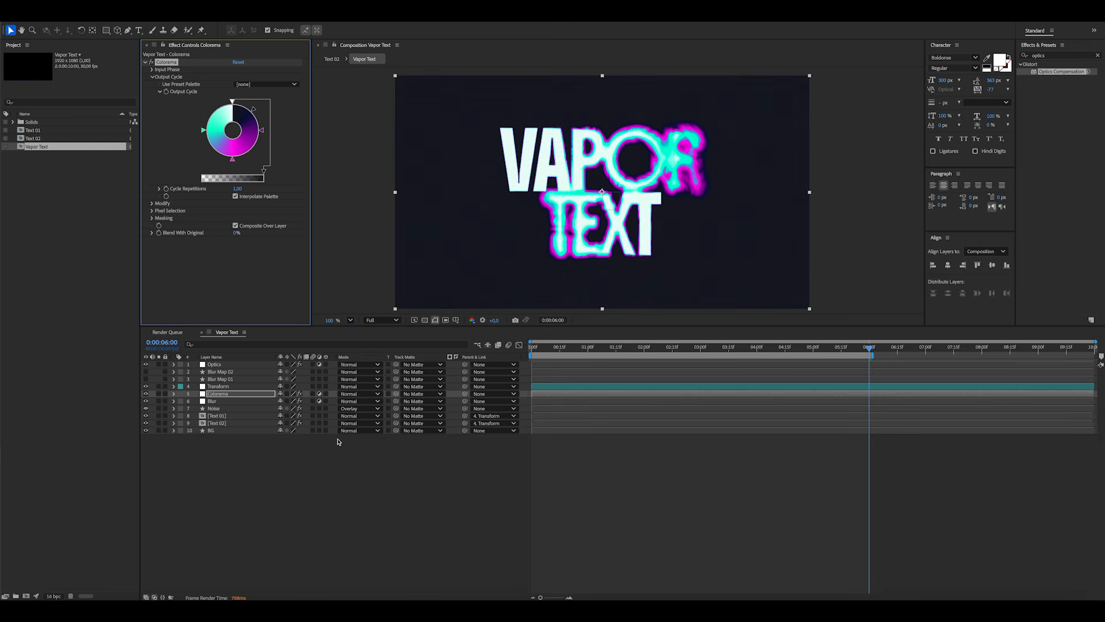
pyautogui.click(346, 459)
pyautogui.press('space')
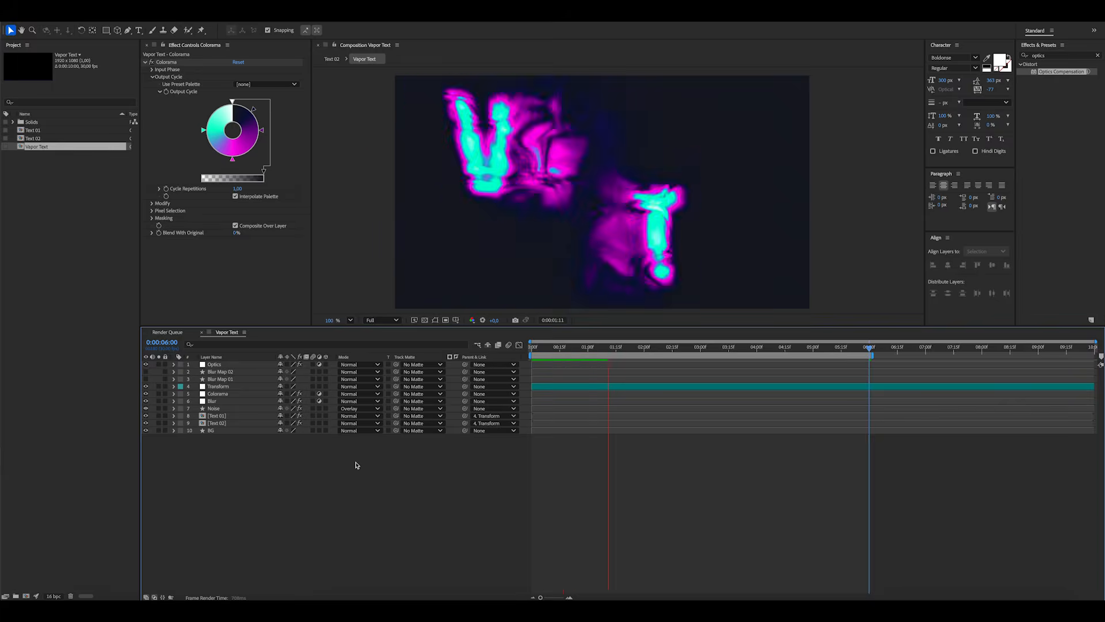